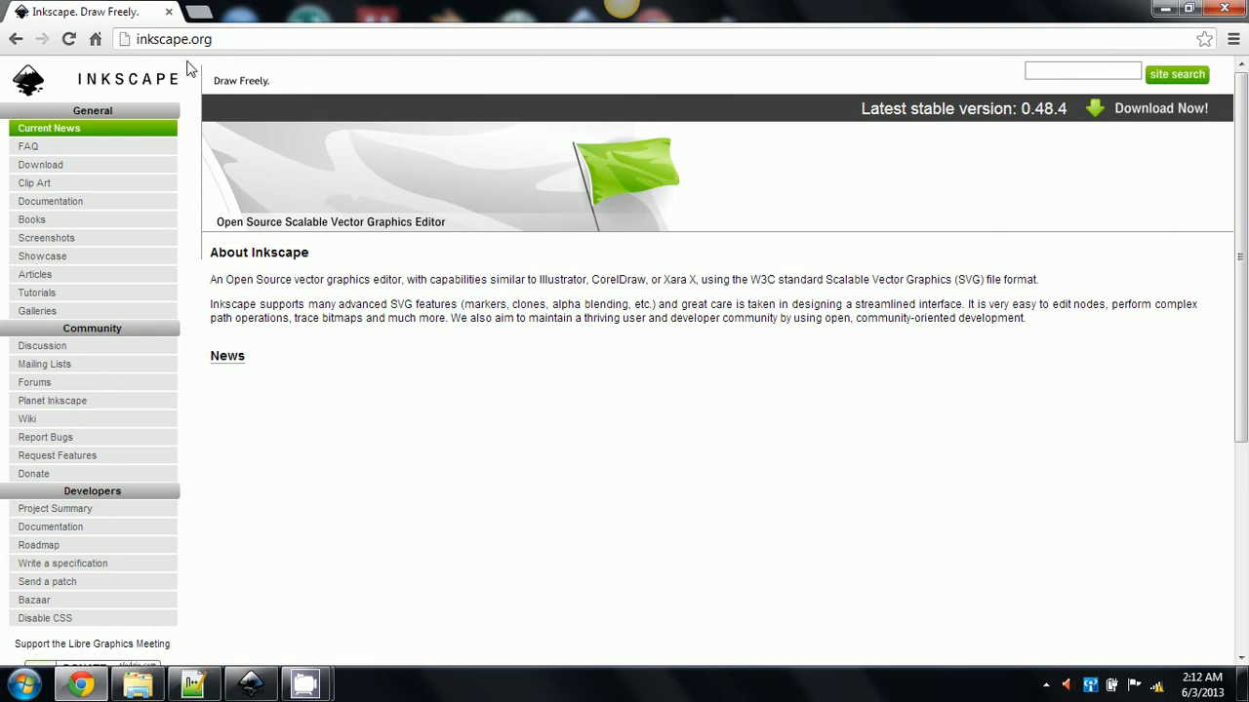
Step: Open the Download page of the Inkscape website and switch from the browser to the blank Inkscape document
{"action": "left_click", "coordinate": [66, 173]}
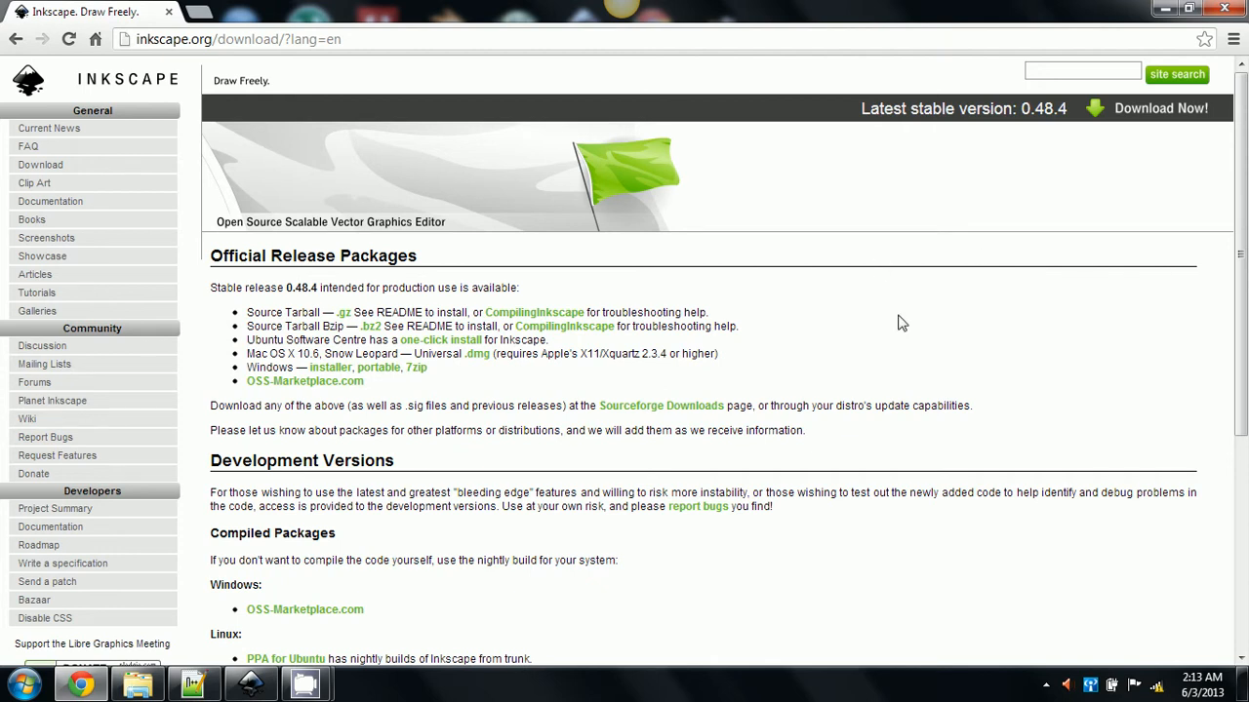
{"action": "left_click", "coordinate": [1163, 12]}
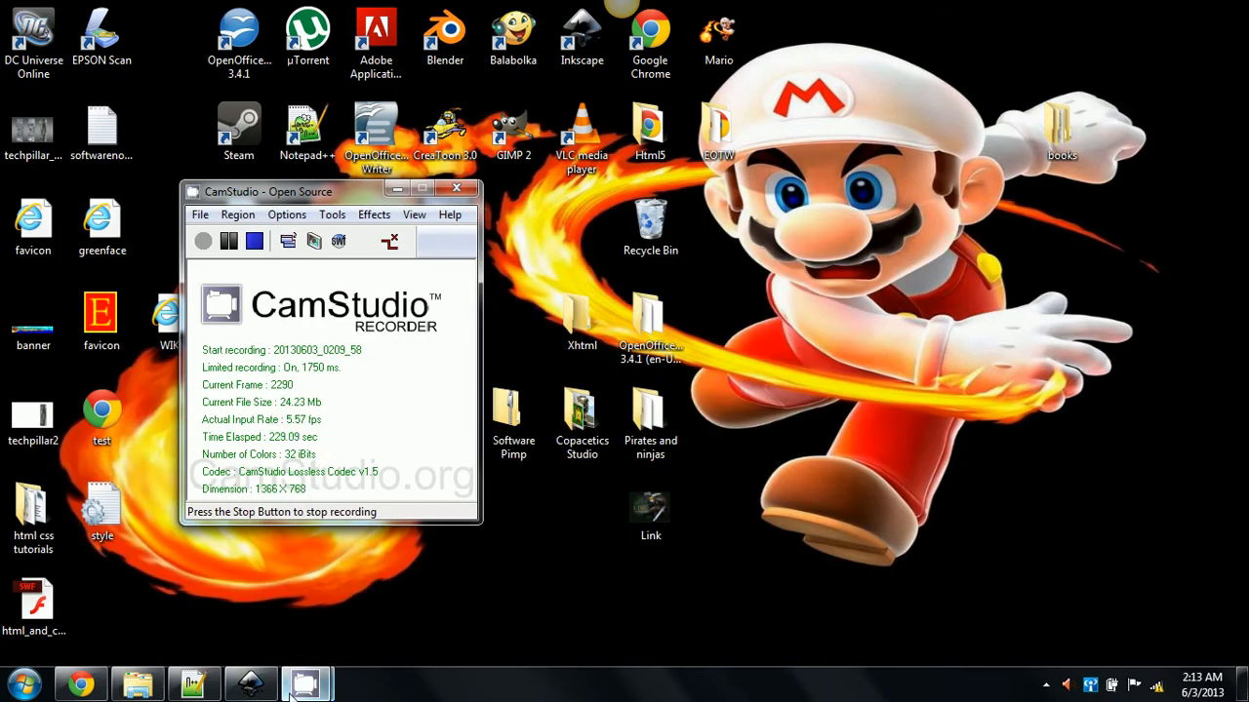
{"action": "left_click", "coordinate": [249, 688]}
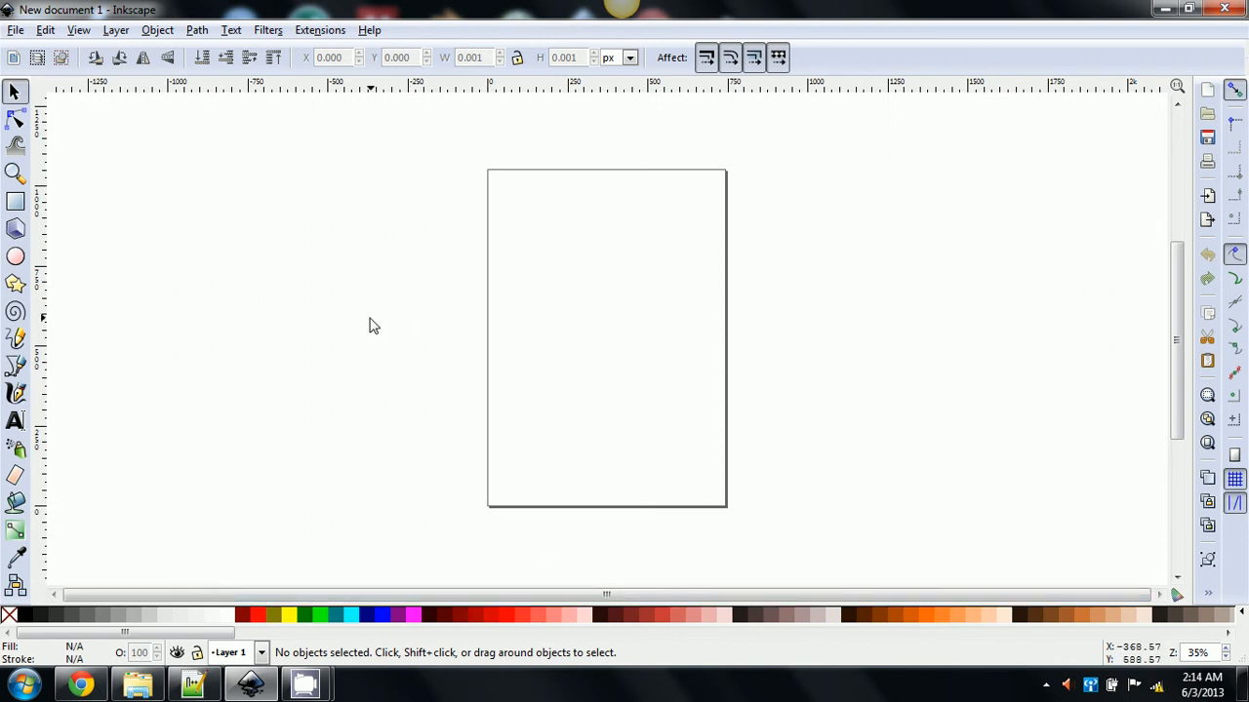
{"action": "left_click", "coordinate": [1164, 8]}
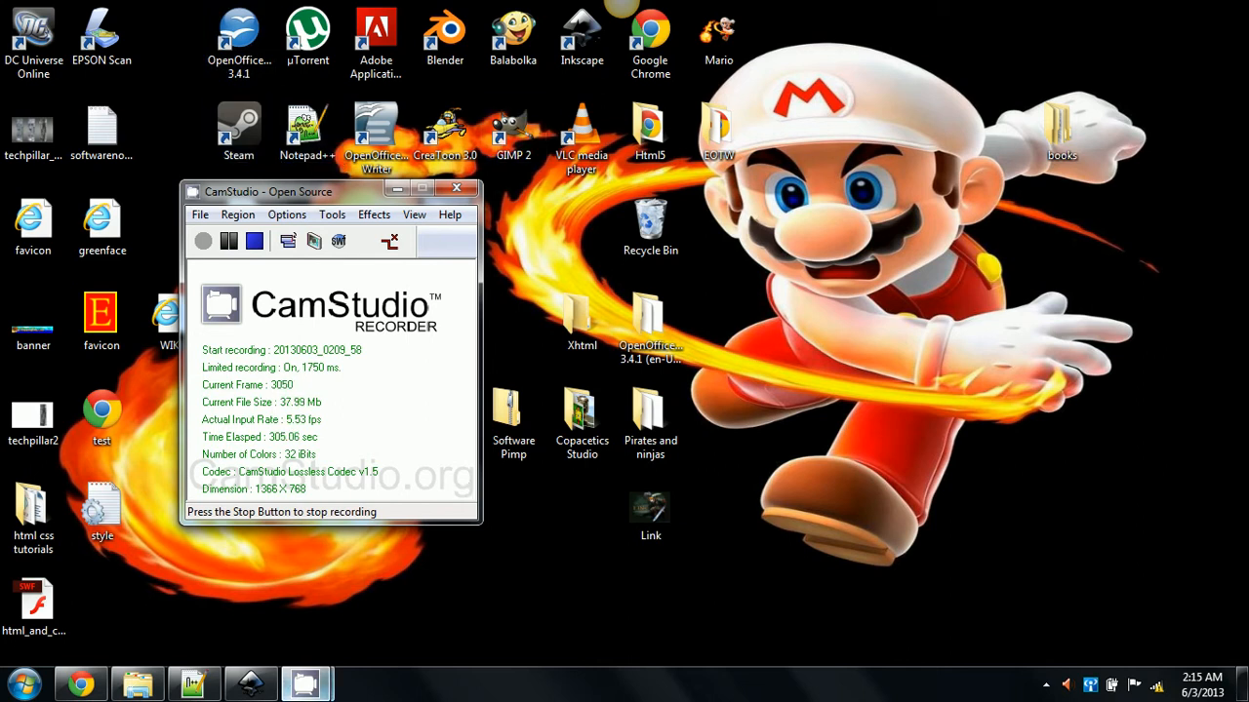
{"action": "left_click", "coordinate": [252, 684]}
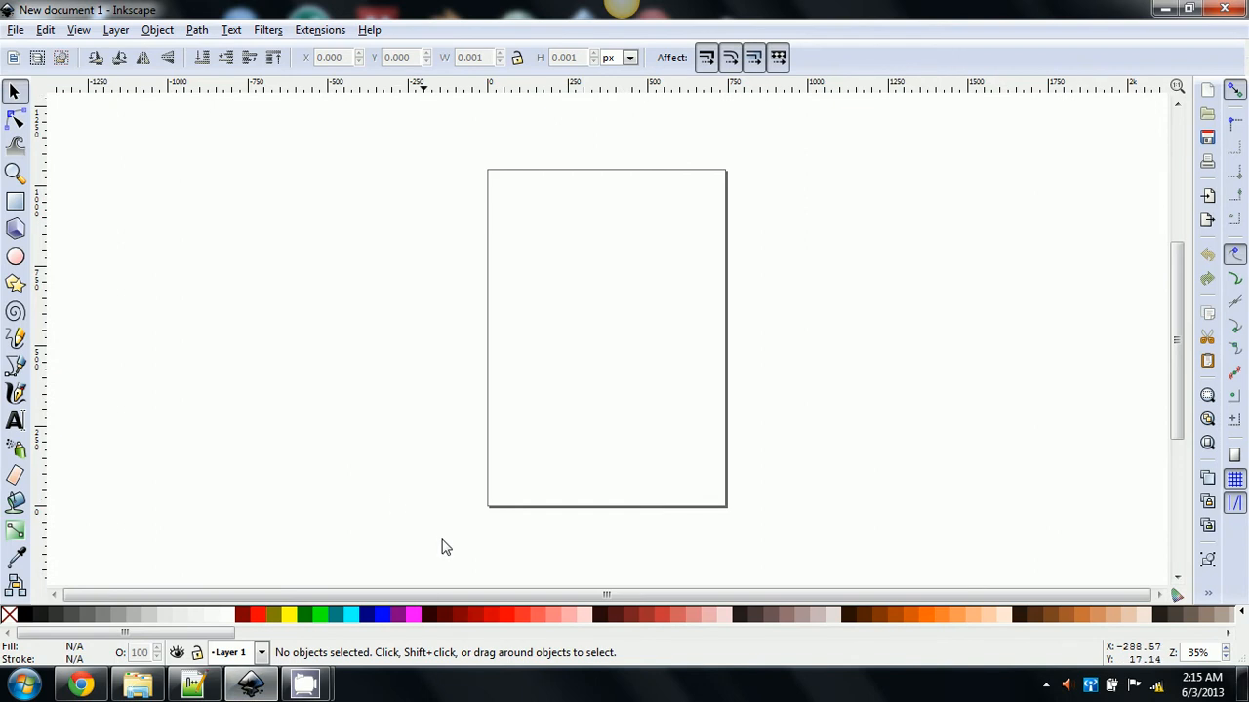
Step: Turn off the page border and the border shadow in the document properties
{"action": "left_click", "coordinate": [15, 31]}
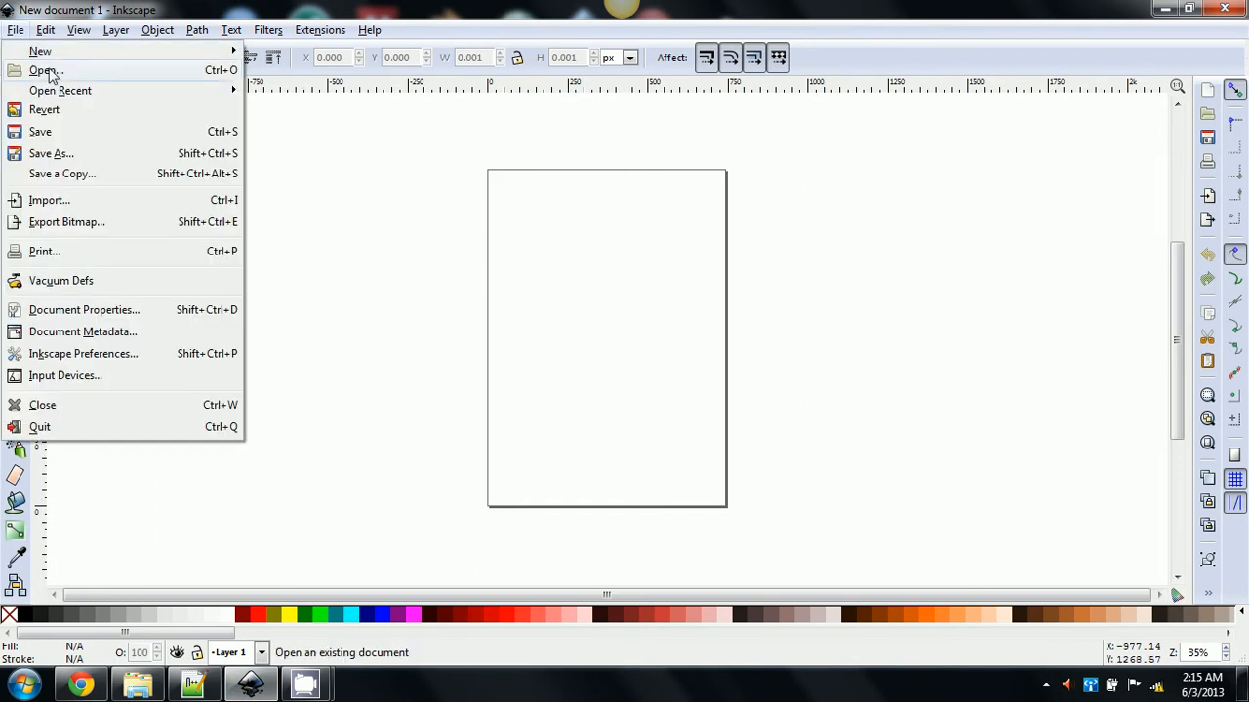
{"action": "mouse_move", "coordinate": [56, 50]}
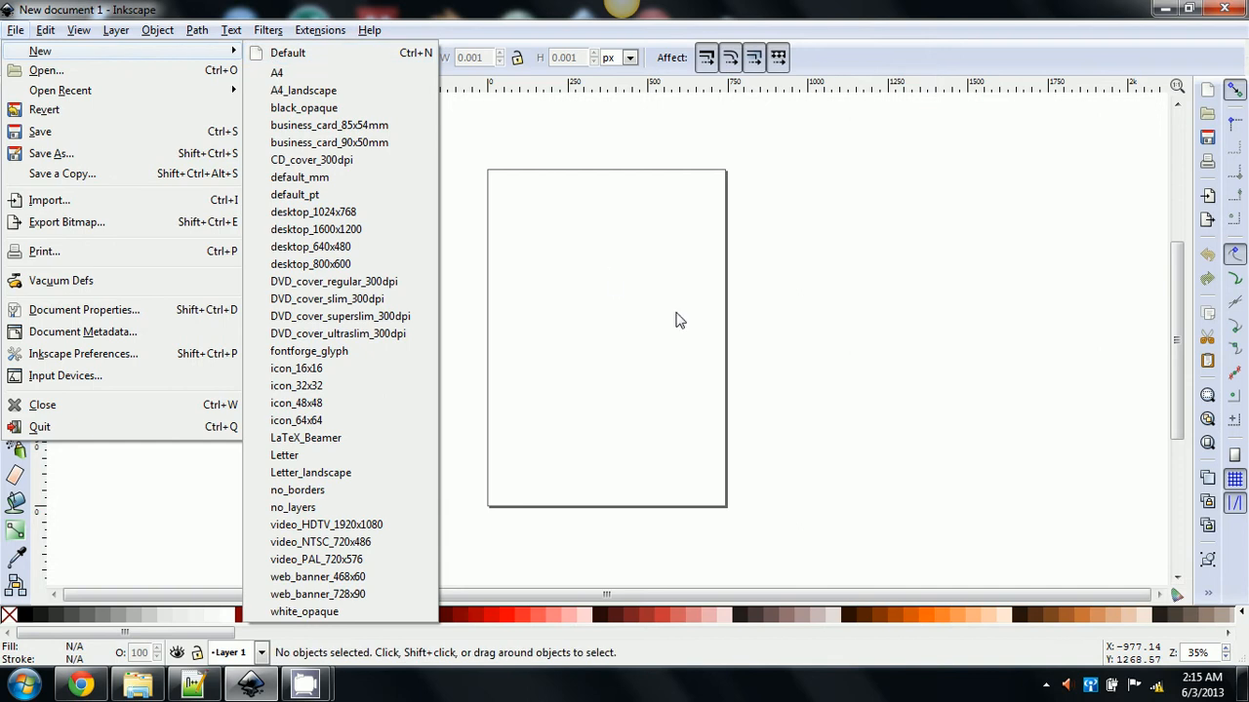
{"action": "left_click", "coordinate": [98, 310]}
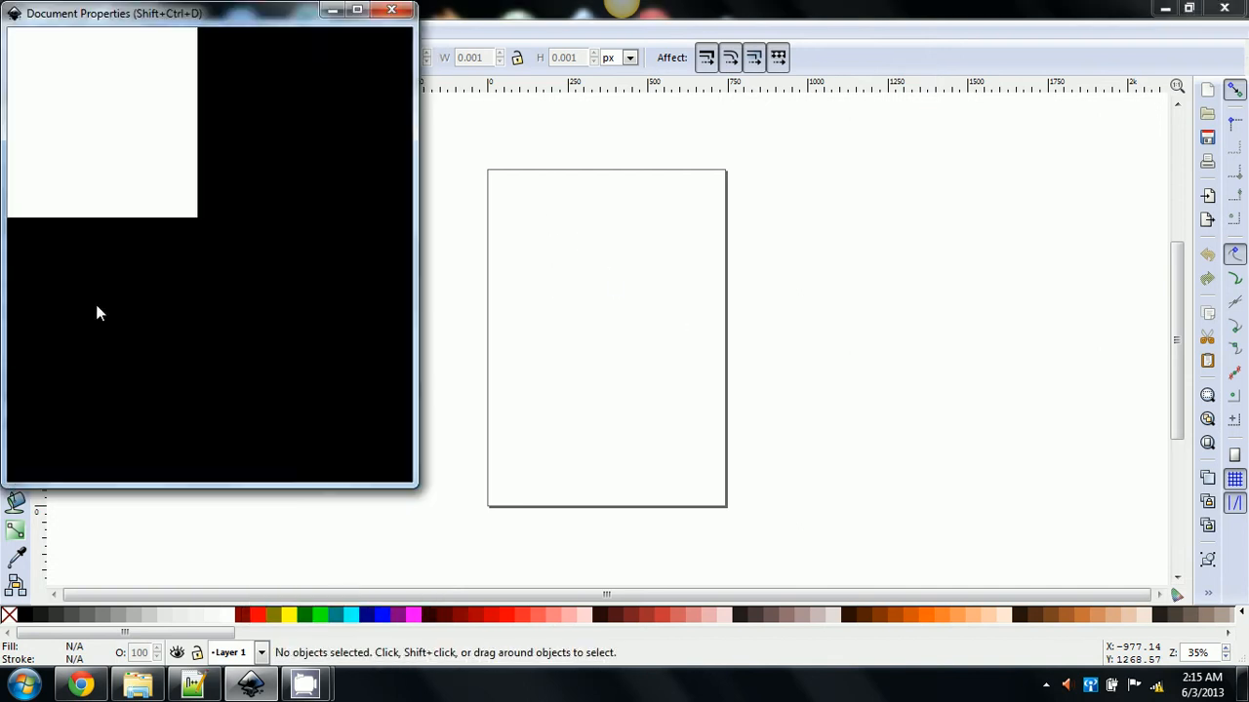
{"action": "left_click", "coordinate": [38, 401]}
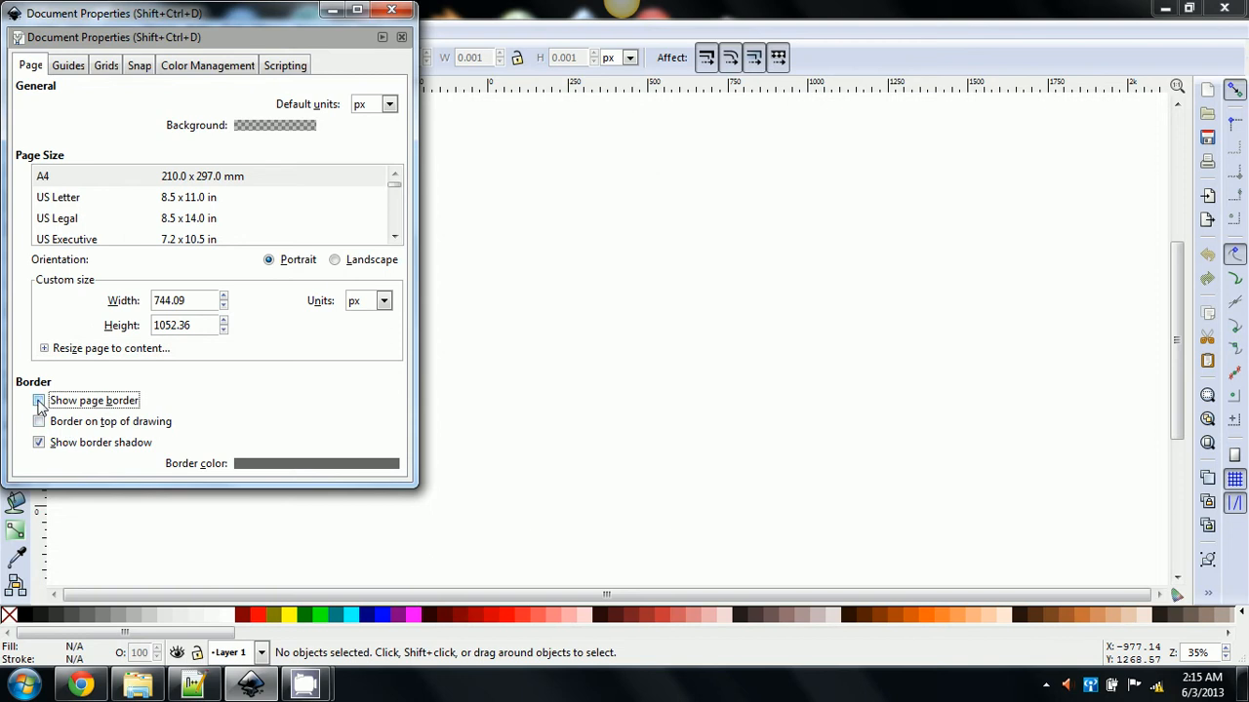
{"action": "left_click", "coordinate": [38, 443]}
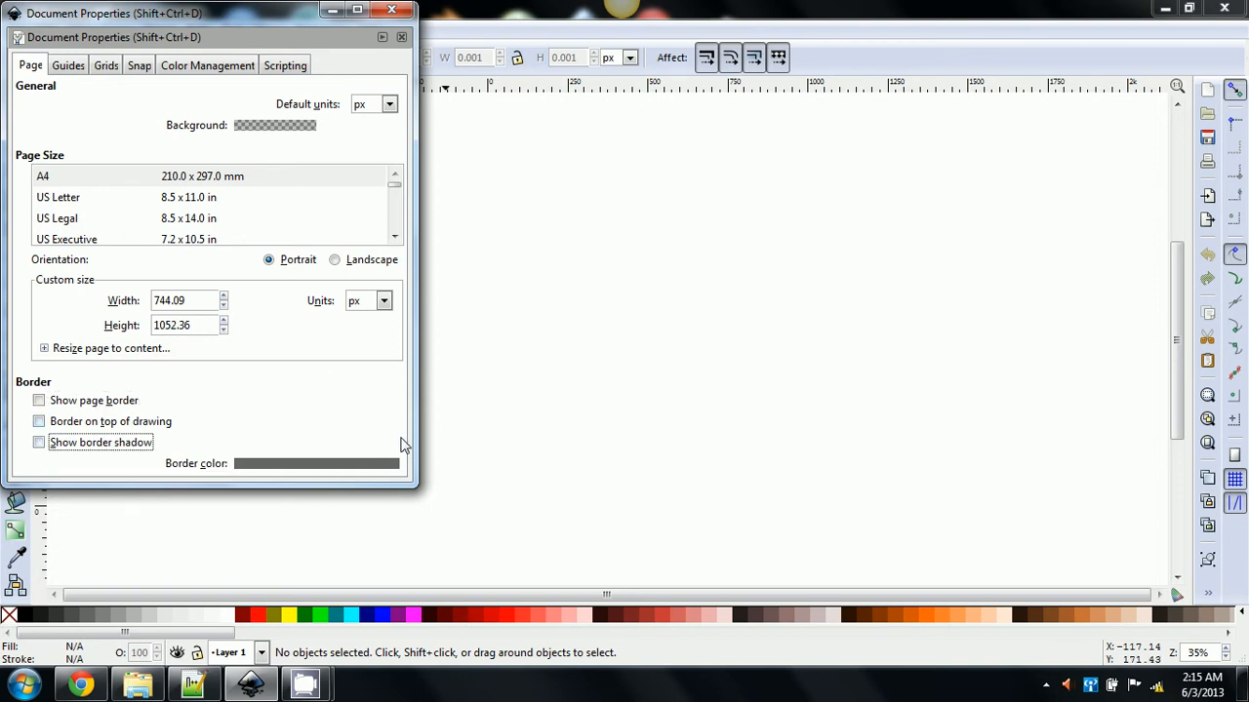
Step: Turn the page border back on and try toggling the border-on-top-of-drawing and border shadow options
{"action": "left_click", "coordinate": [38, 402]}
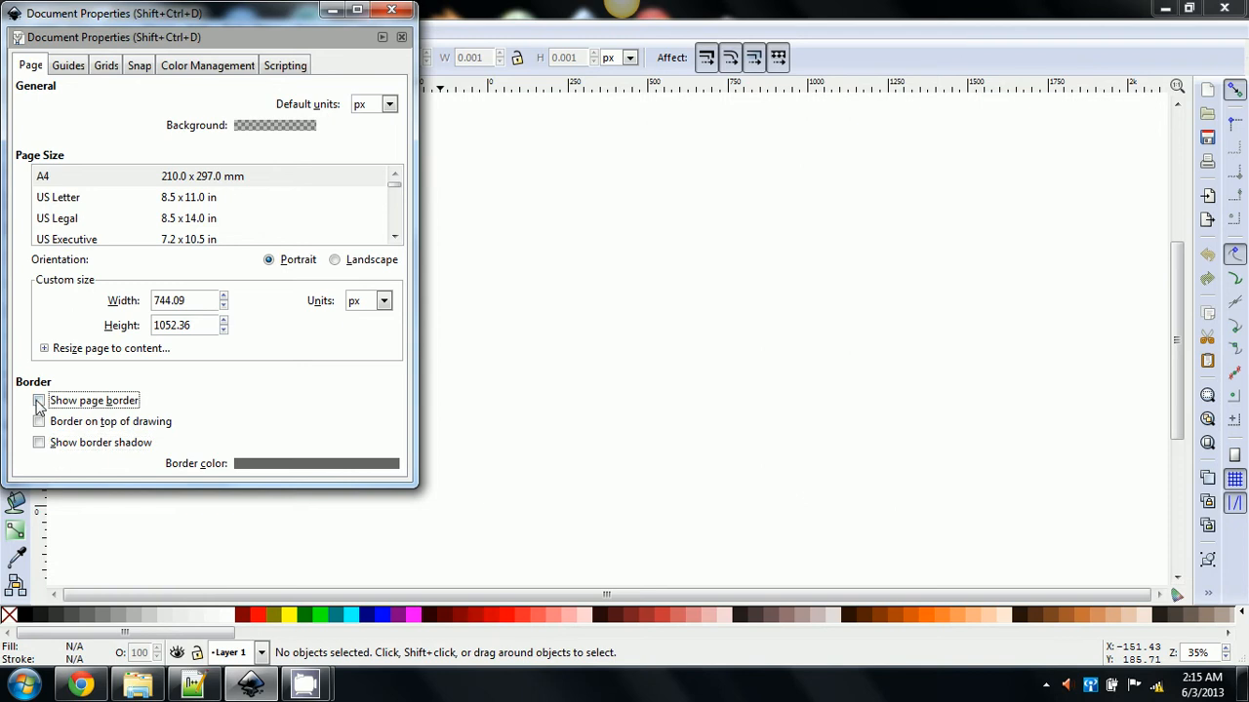
{"action": "left_click", "coordinate": [38, 421]}
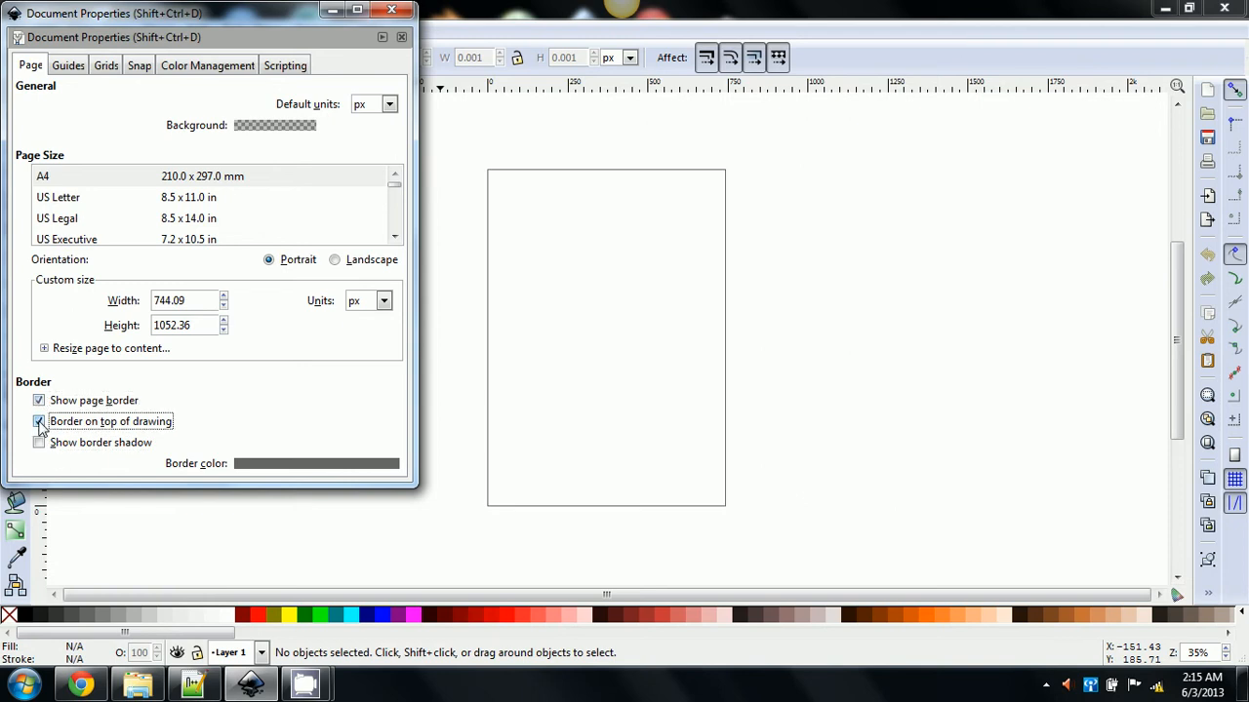
{"action": "left_click", "coordinate": [39, 420]}
{"action": "left_click", "coordinate": [39, 443]}
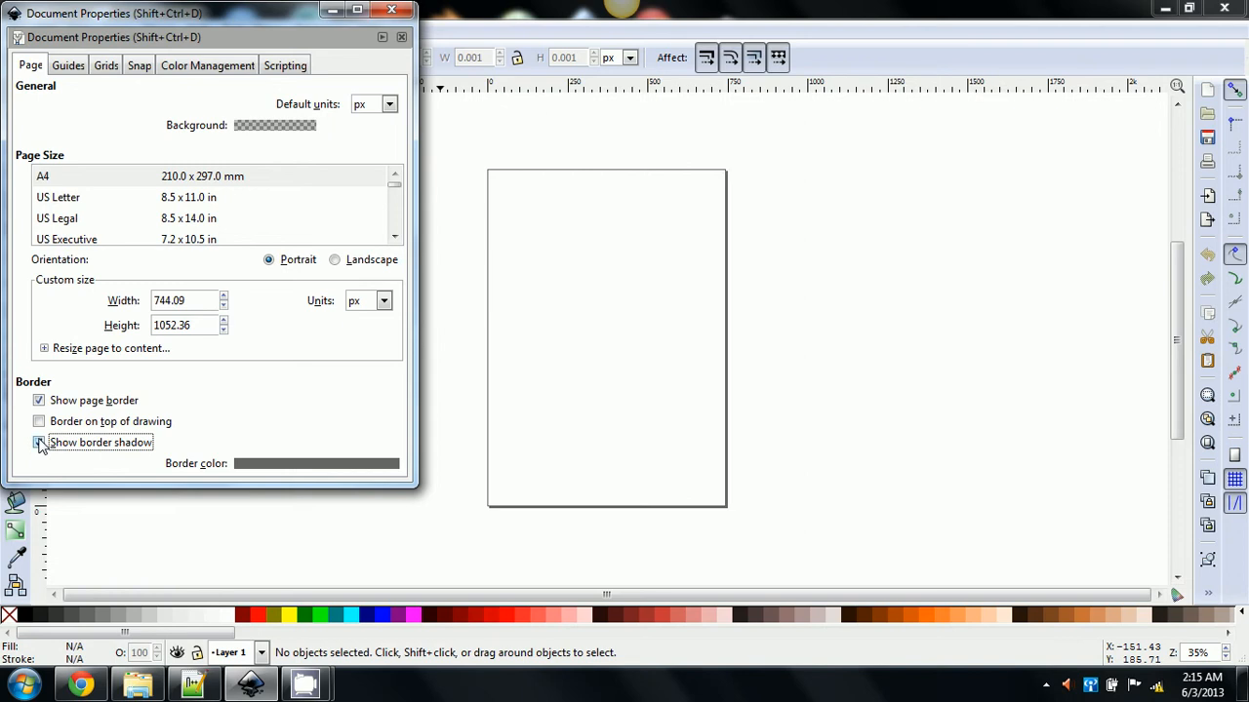
{"action": "left_click", "coordinate": [39, 443]}
{"action": "left_click", "coordinate": [39, 443]}
{"action": "left_click", "coordinate": [39, 442]}
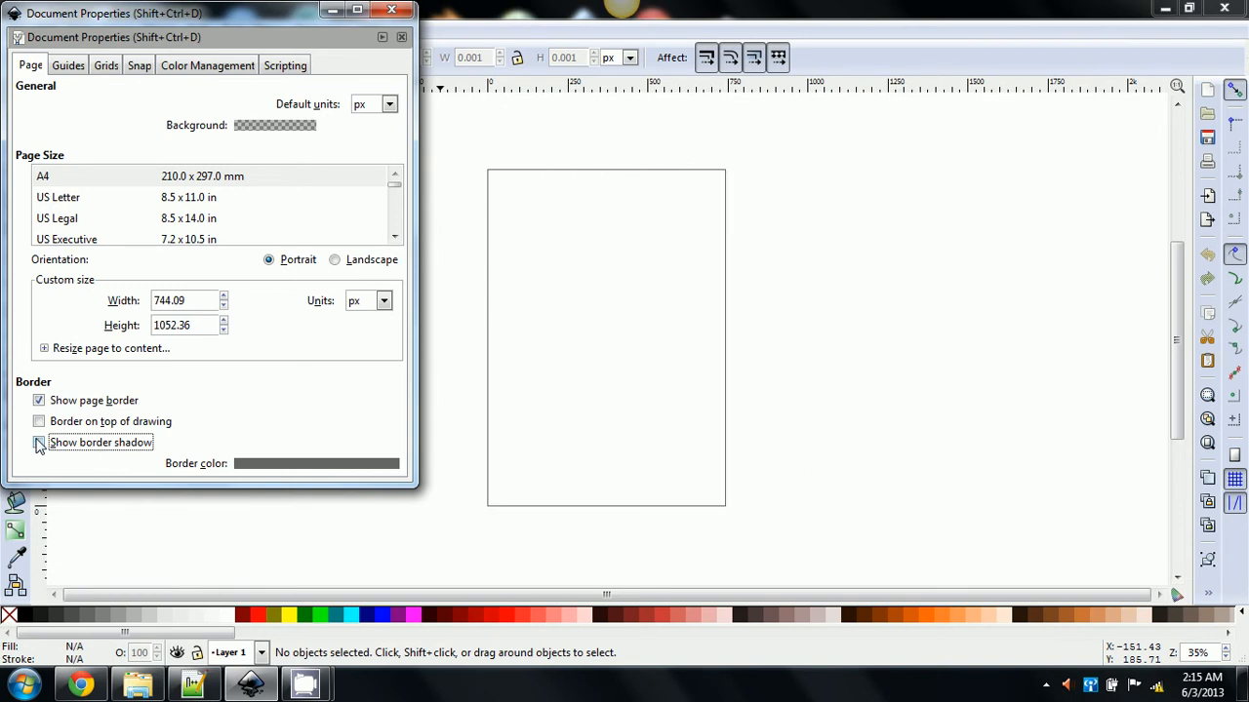
Step: Hide the page border and close the document properties
{"action": "left_click", "coordinate": [39, 400]}
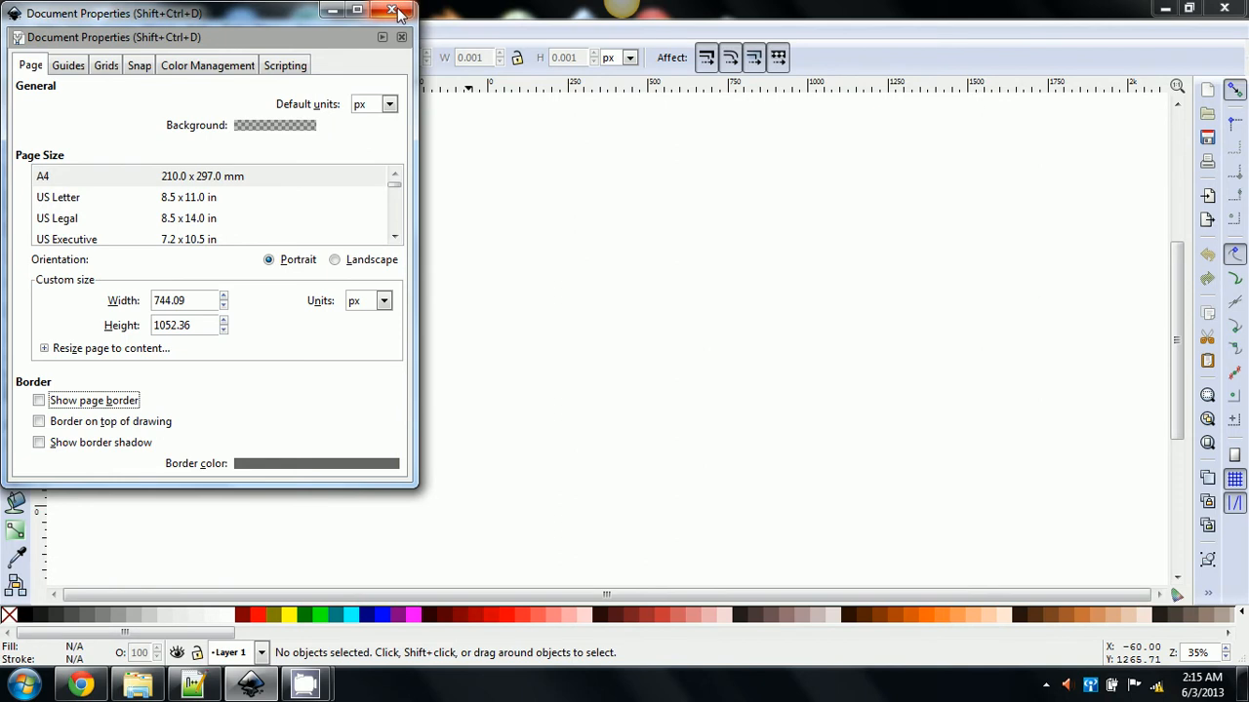
{"action": "left_click", "coordinate": [400, 11]}
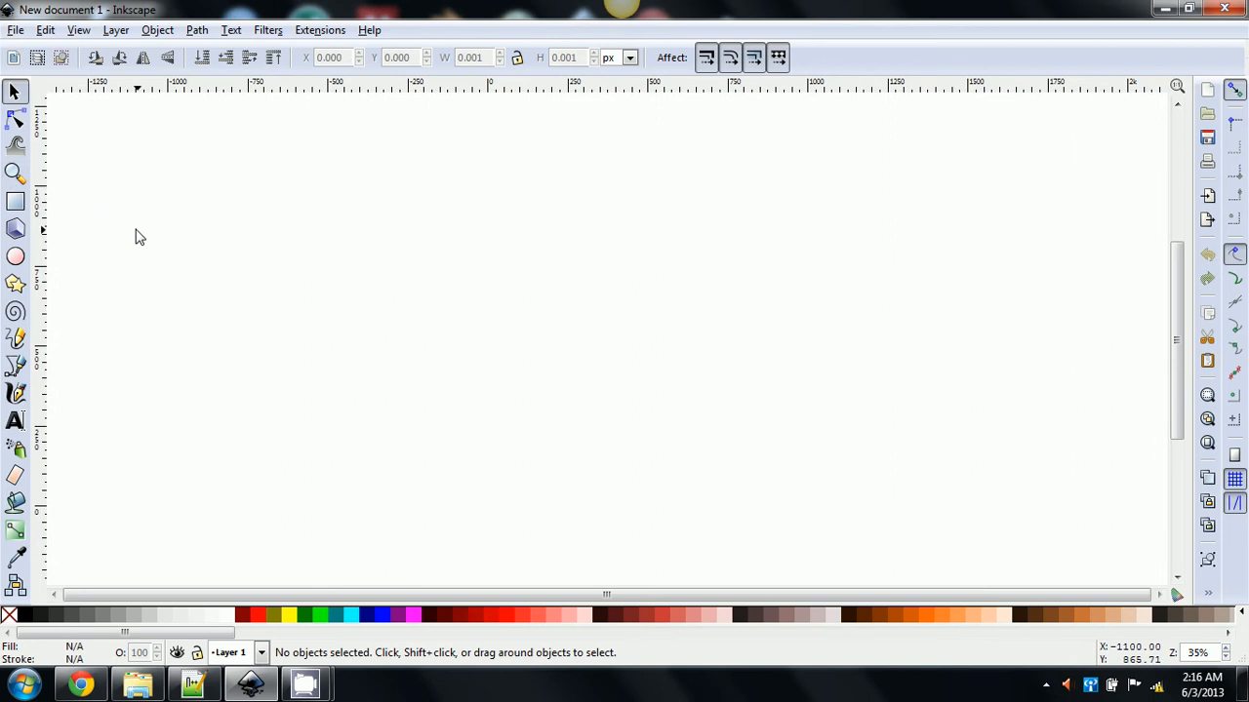
{"action": "key", "text": "ctrl"}
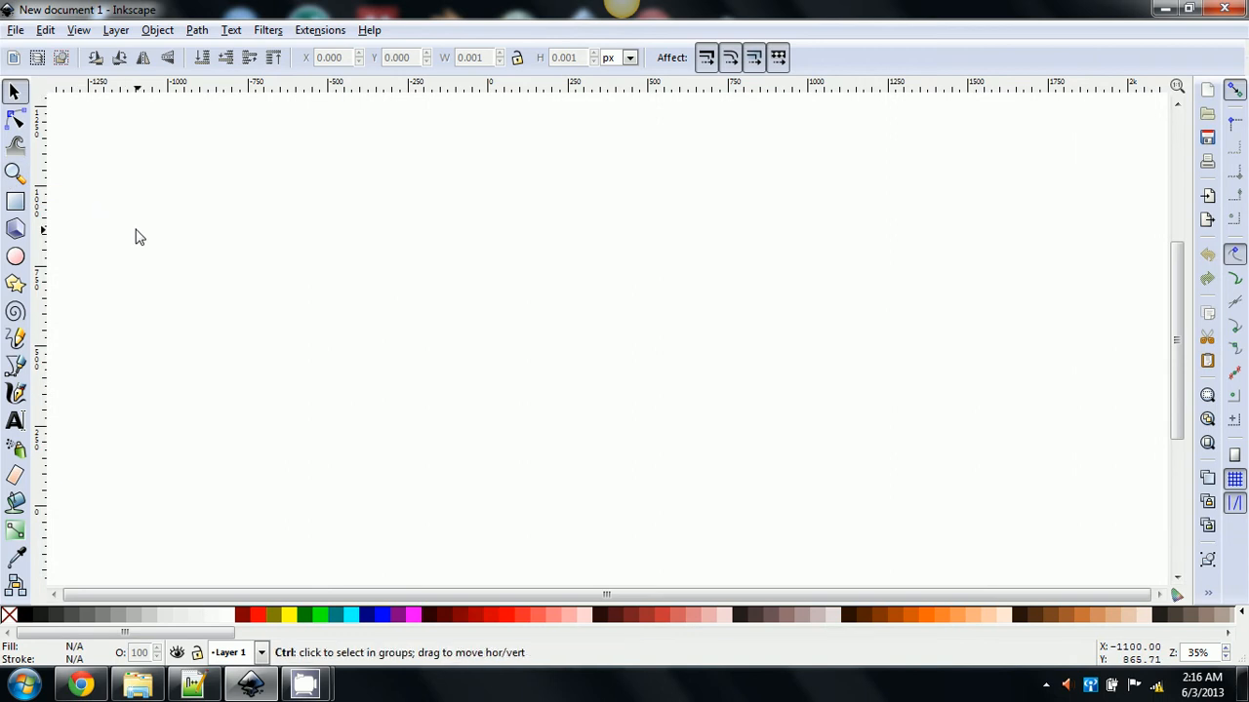
{"action": "scroll", "coordinate": [137, 237], "scroll_direction": "up", "scroll_amount": 9}
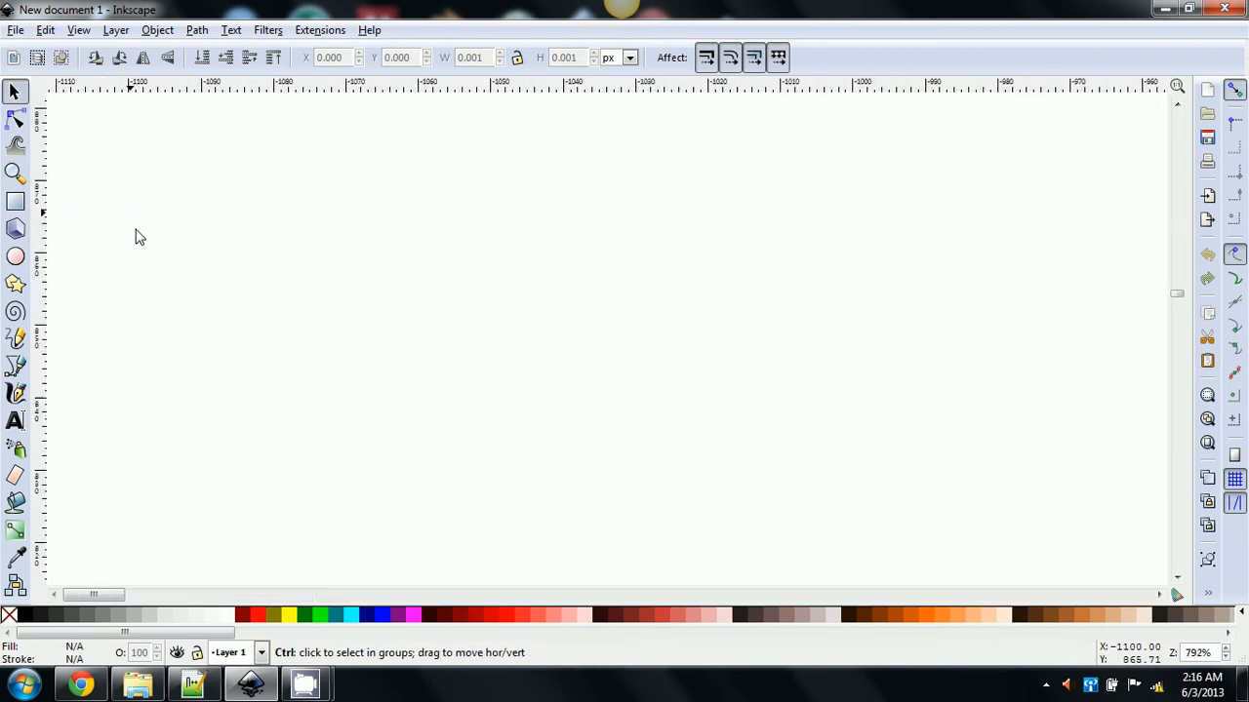
{"action": "scroll", "coordinate": [137, 237], "scroll_direction": "down", "scroll_amount": 5}
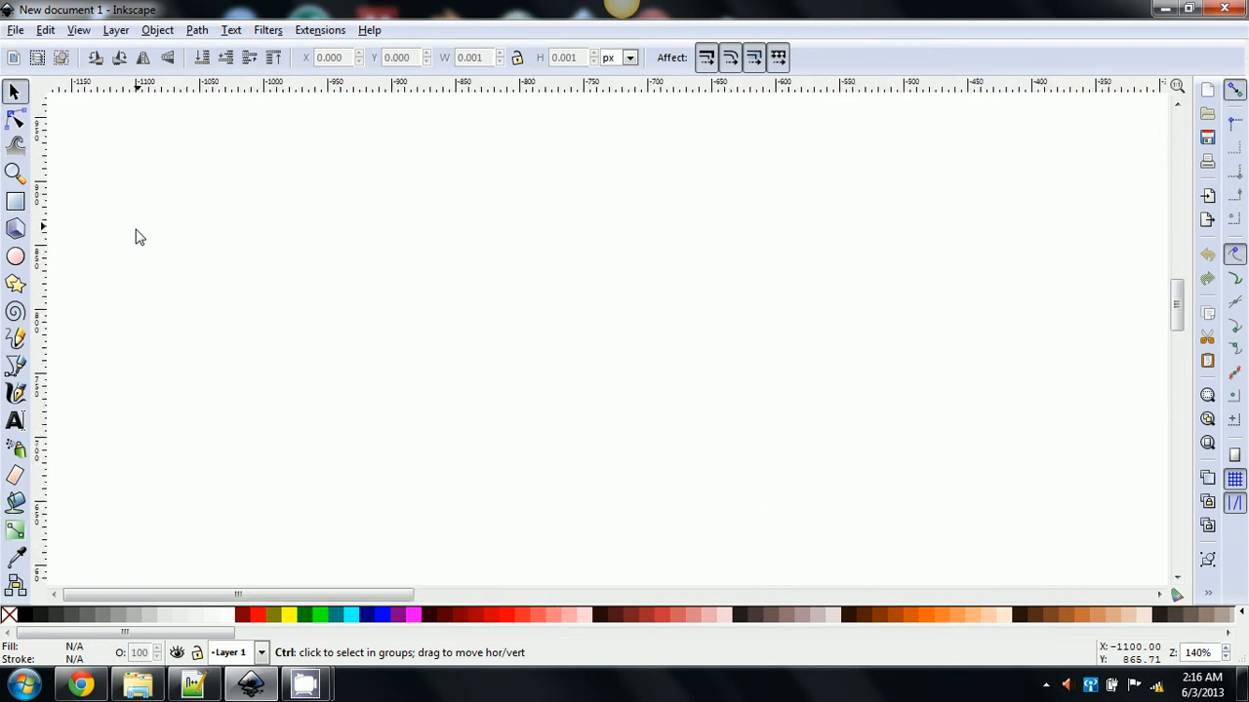
{"action": "scroll", "coordinate": [136, 237], "scroll_direction": "down", "scroll_amount": 4}
{"action": "scroll", "coordinate": [136, 237], "scroll_direction": "up", "scroll_amount": 7}
{"action": "scroll", "coordinate": [136, 237], "scroll_direction": "down", "scroll_amount": 7}
{"action": "scroll", "coordinate": [136, 238], "scroll_direction": "up", "scroll_amount": 8}
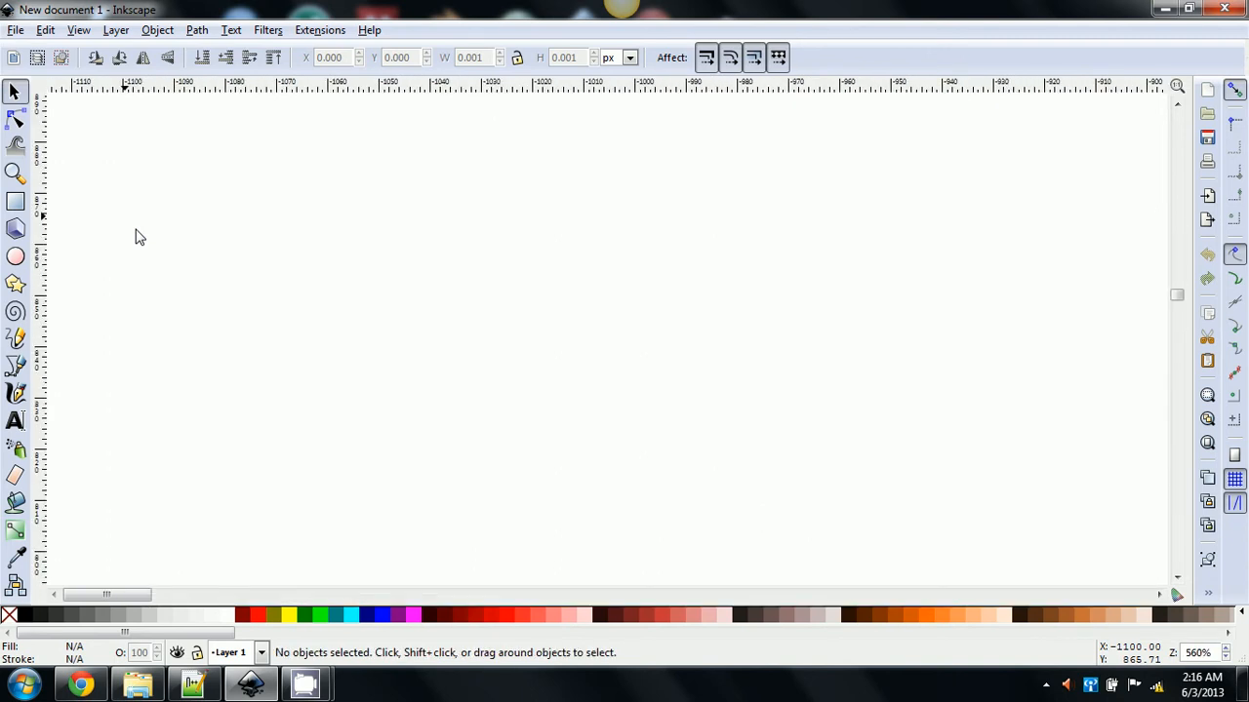
{"action": "scroll", "coordinate": [66, 240], "scroll_direction": "down", "scroll_amount": 12}
{"action": "scroll", "coordinate": [66, 240], "scroll_direction": "up", "scroll_amount": 3}
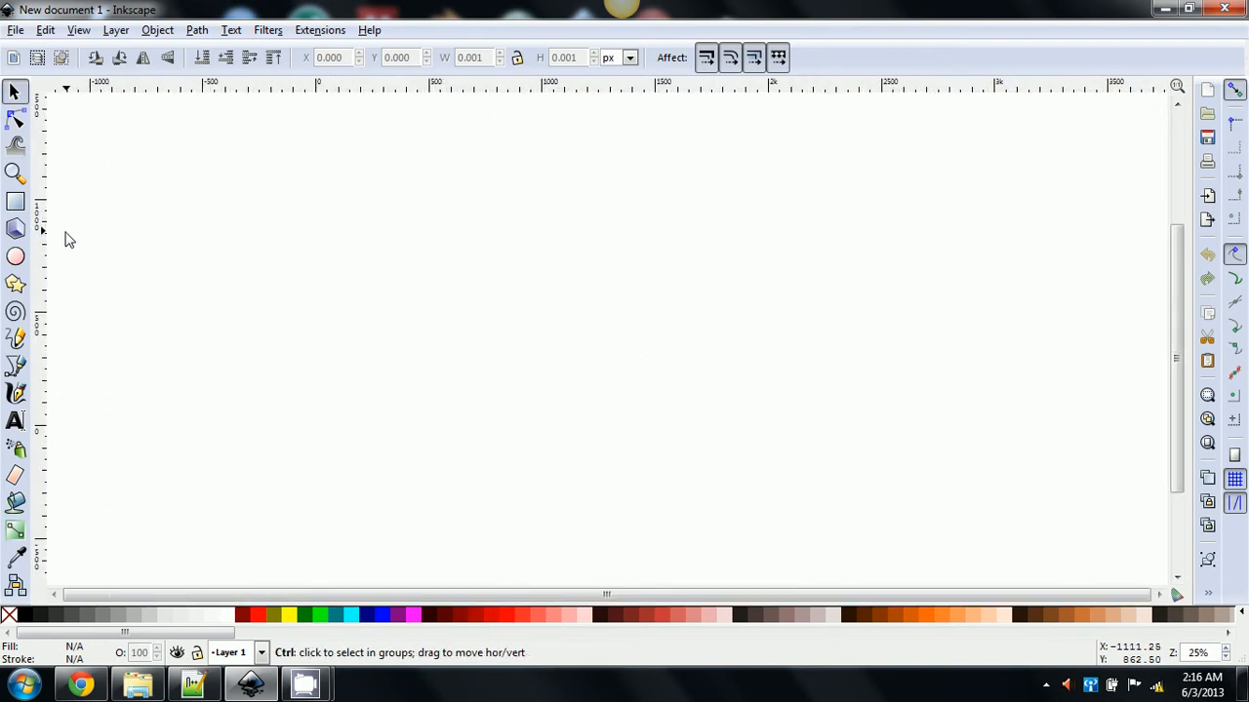
Step: Increase the zoom level of the empty canvas to 101%
{"action": "left_click", "coordinate": [1228, 651]}
{"action": "left_click", "coordinate": [1227, 651]}
{"action": "left_click", "coordinate": [1227, 651]}
{"action": "left_click", "coordinate": [1228, 651]}
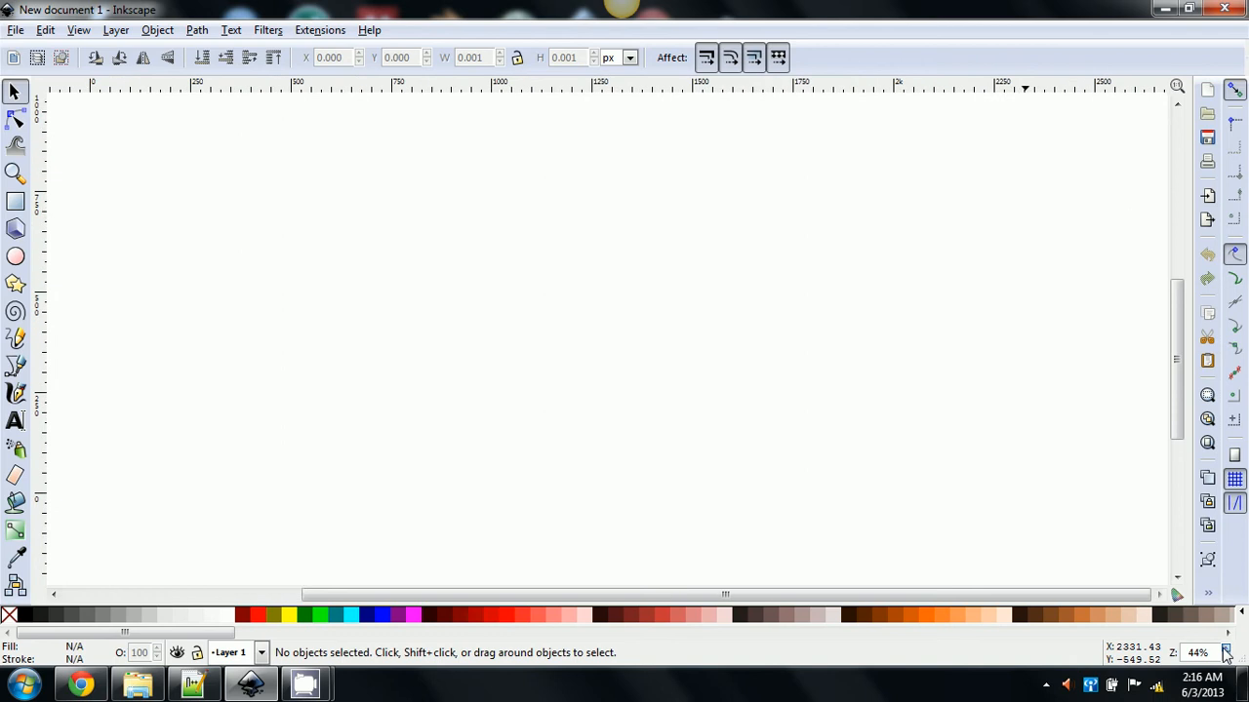
{"action": "left_click", "coordinate": [1227, 651]}
{"action": "left_click", "coordinate": [1228, 650]}
{"action": "left_click", "coordinate": [1228, 651]}
{"action": "left_click", "coordinate": [1227, 651]}
{"action": "left_click", "coordinate": [1227, 651]}
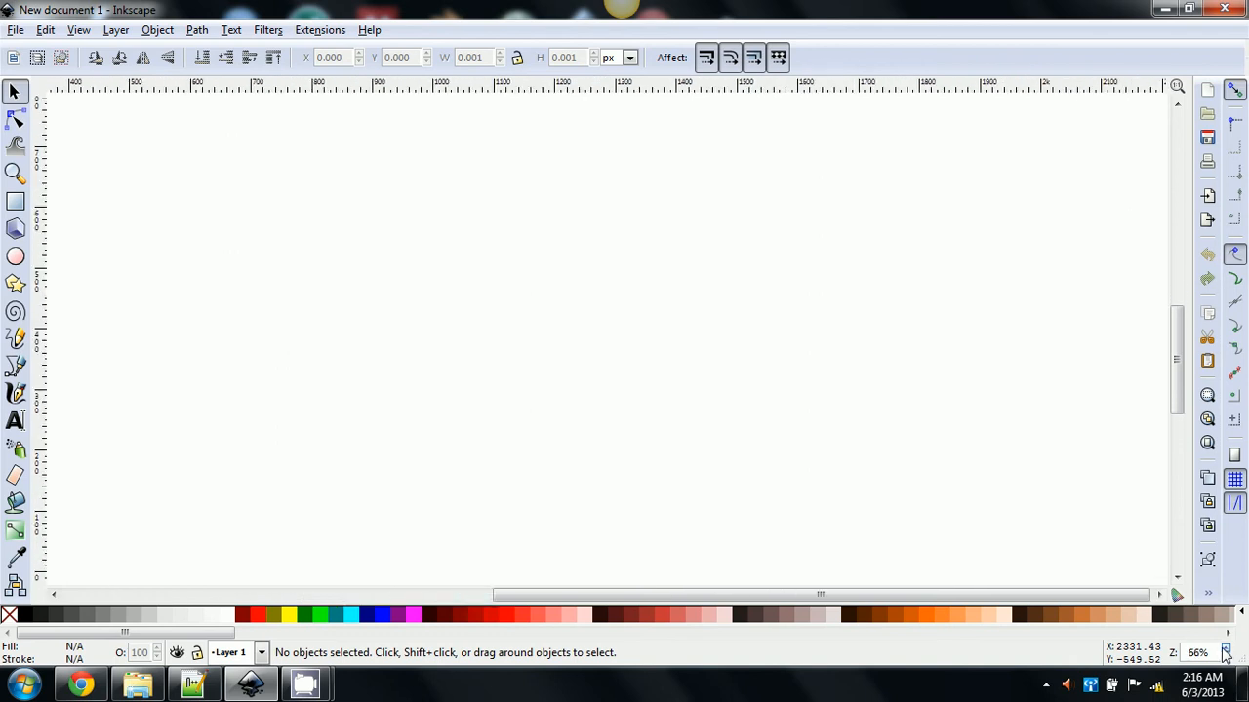
{"action": "left_click", "coordinate": [1228, 650]}
{"action": "left_click", "coordinate": [1228, 651]}
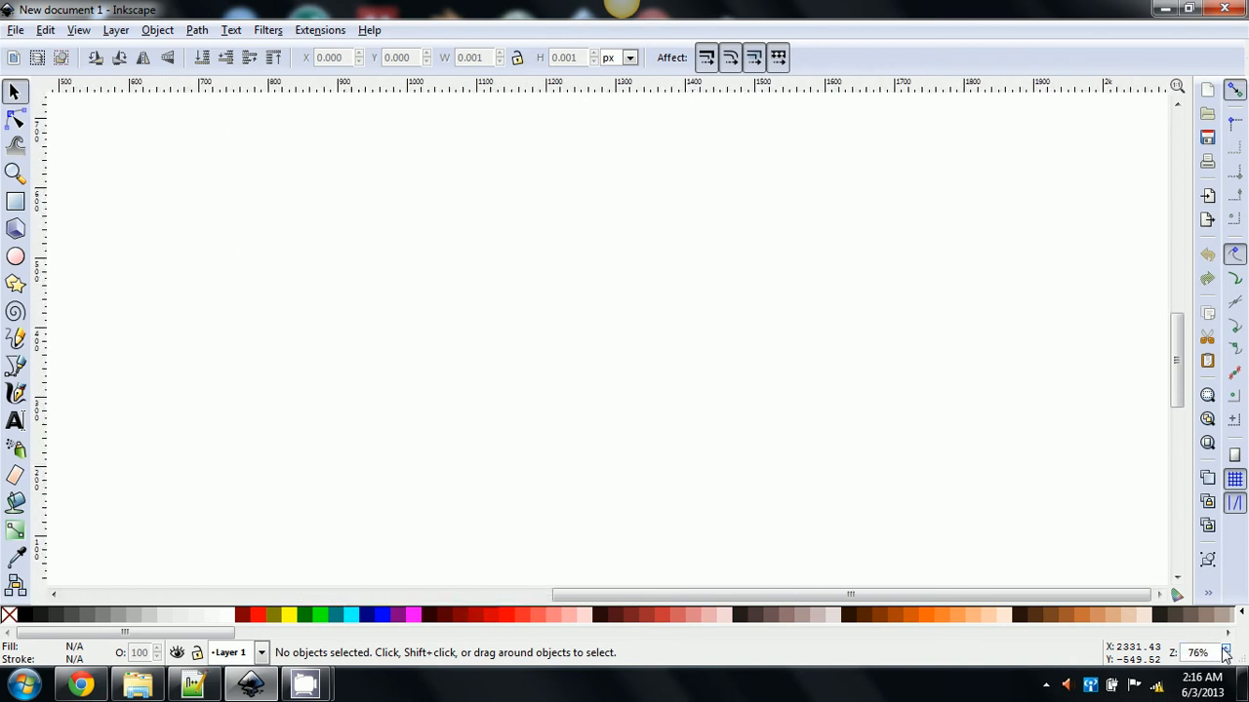
{"action": "left_click", "coordinate": [1228, 651]}
{"action": "left_click", "coordinate": [1228, 650]}
{"action": "left_click", "coordinate": [1228, 651]}
{"action": "left_click", "coordinate": [1228, 650]}
{"action": "left_click", "coordinate": [1227, 651]}
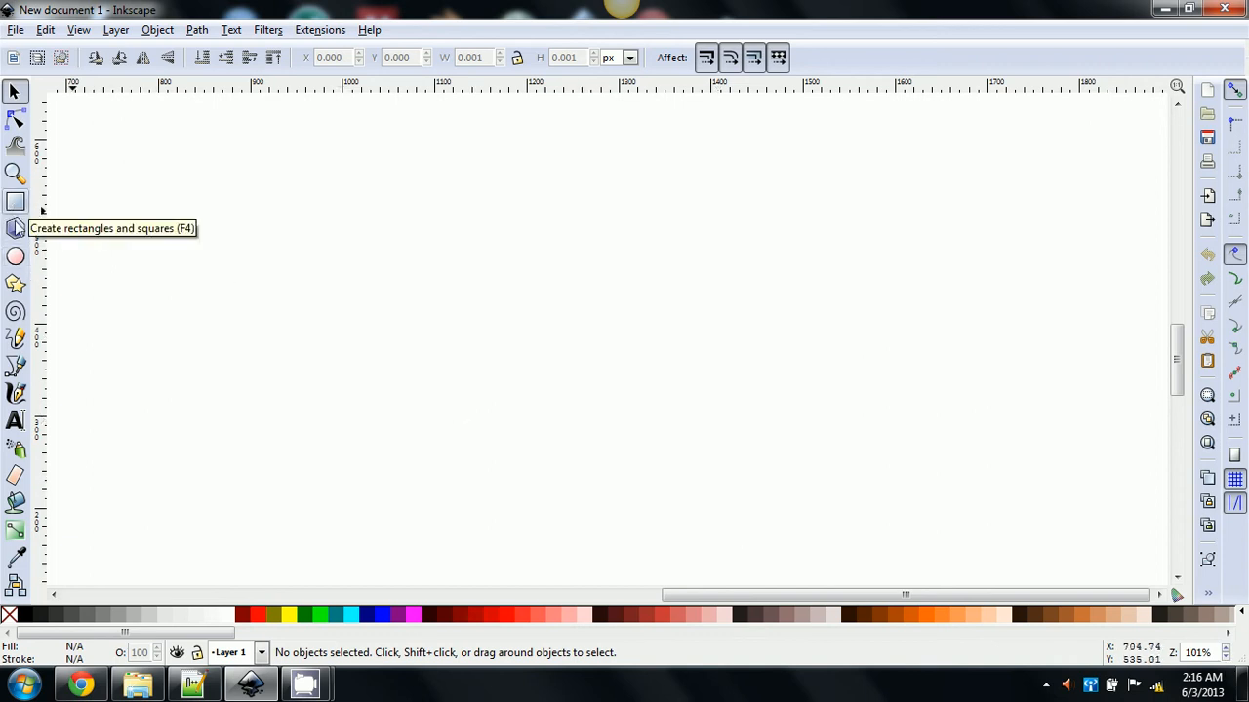
Step: Draw a ten-cornered star about 342 px wide on the canvas and fill it with Aqua (#00FFFF)
{"action": "left_click", "coordinate": [14, 284]}
{"action": "left_click_drag", "start_coordinate": [289, 252], "coordinate": [403, 365]}
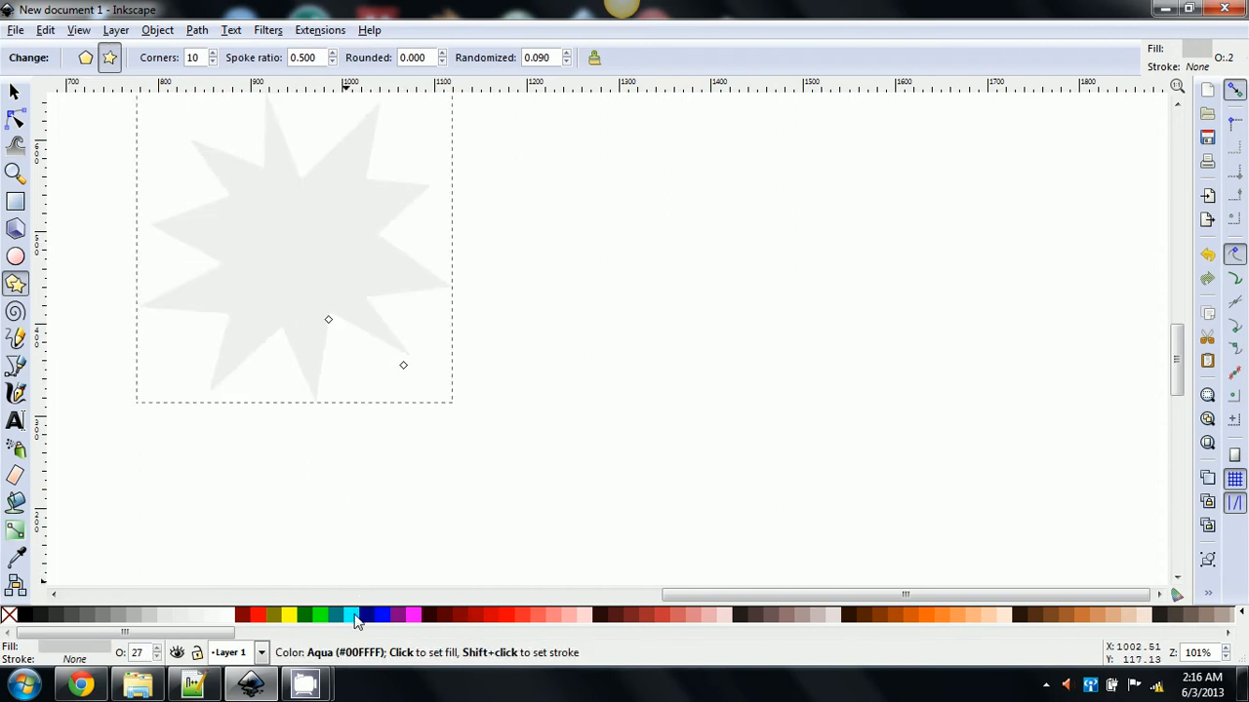
{"action": "left_click", "coordinate": [355, 612]}
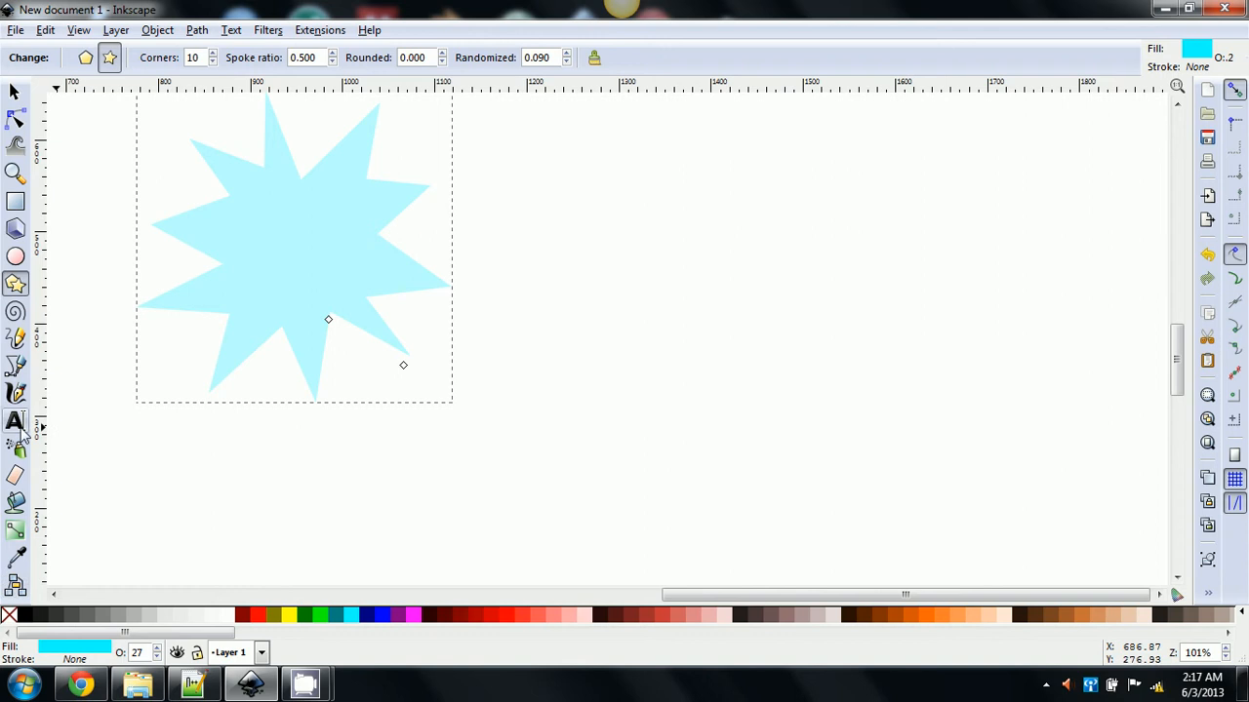
{"action": "left_click", "coordinate": [148, 422]}
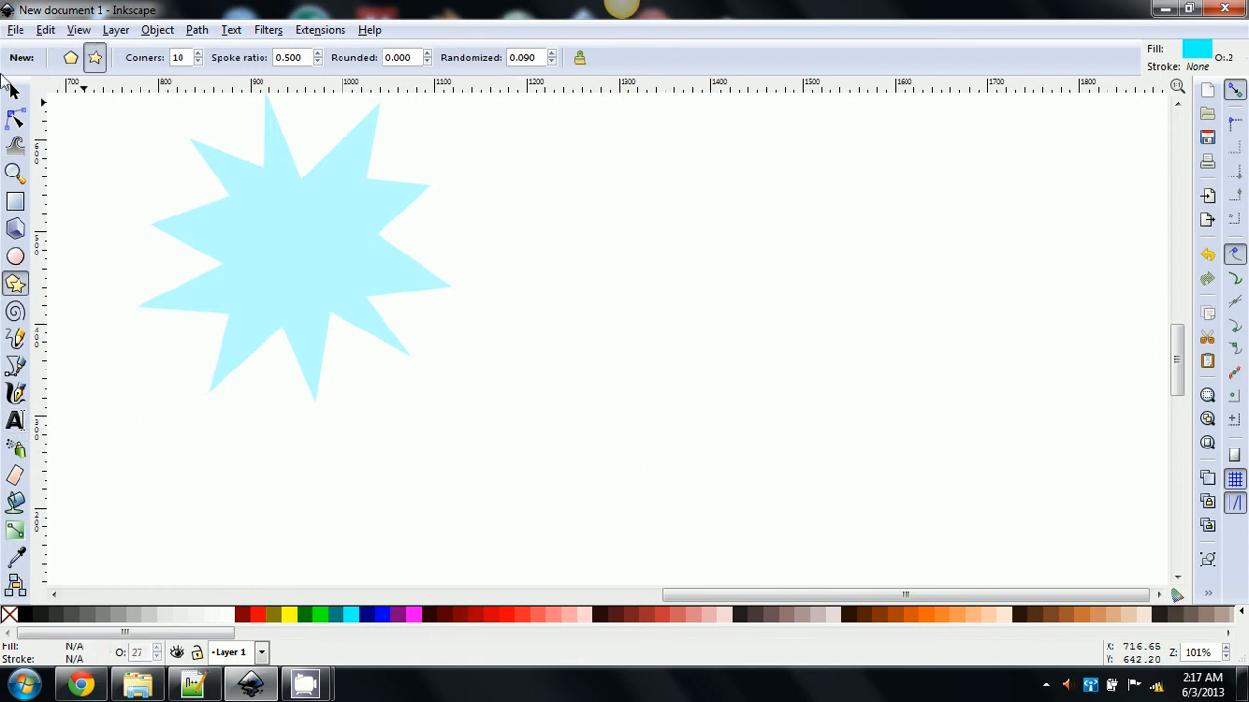
Step: Select the aqua star and delete it from the canvas
{"action": "left_click", "coordinate": [15, 91]}
{"action": "left_click", "coordinate": [333, 320]}
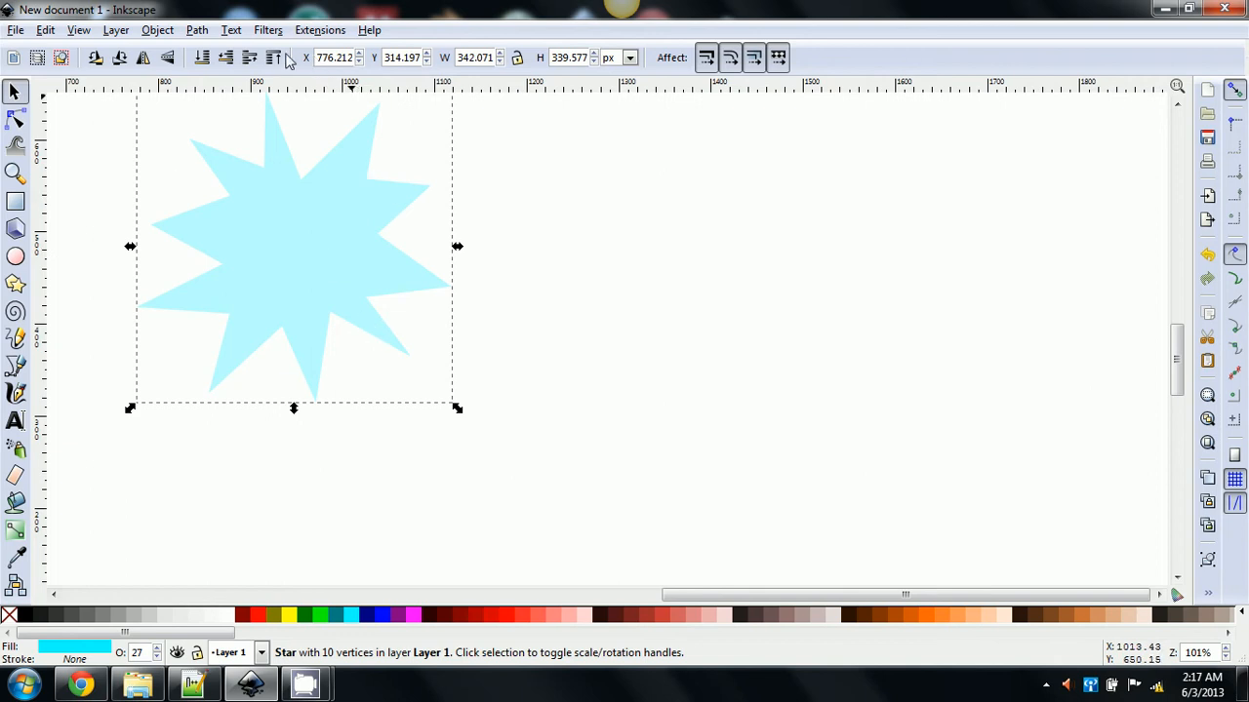
{"action": "left_click", "coordinate": [14, 283]}
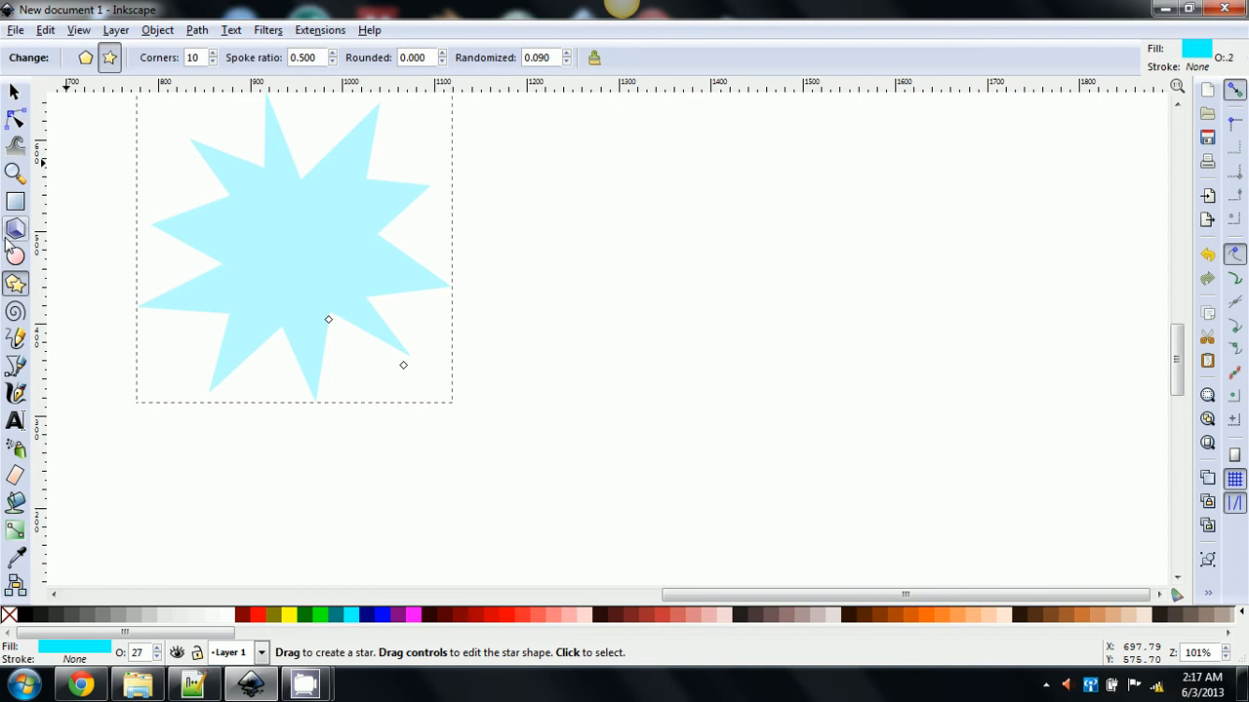
{"action": "left_click", "coordinate": [14, 255]}
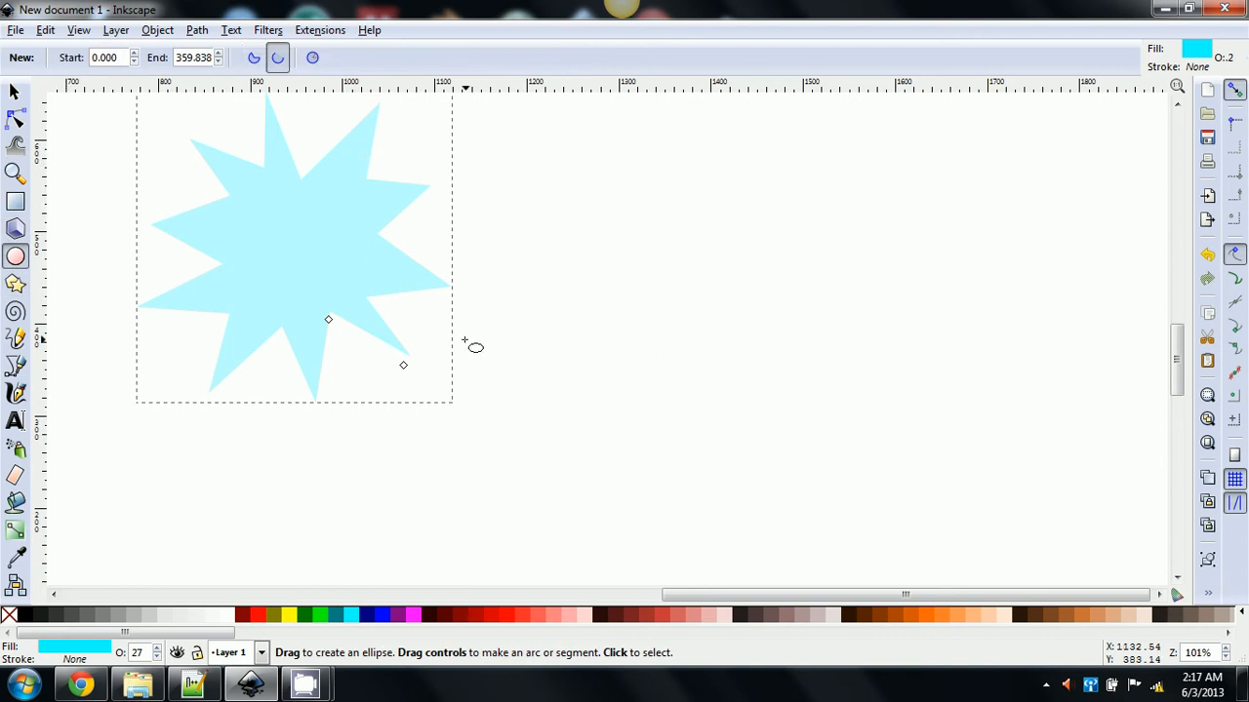
{"action": "key", "text": "Delete"}
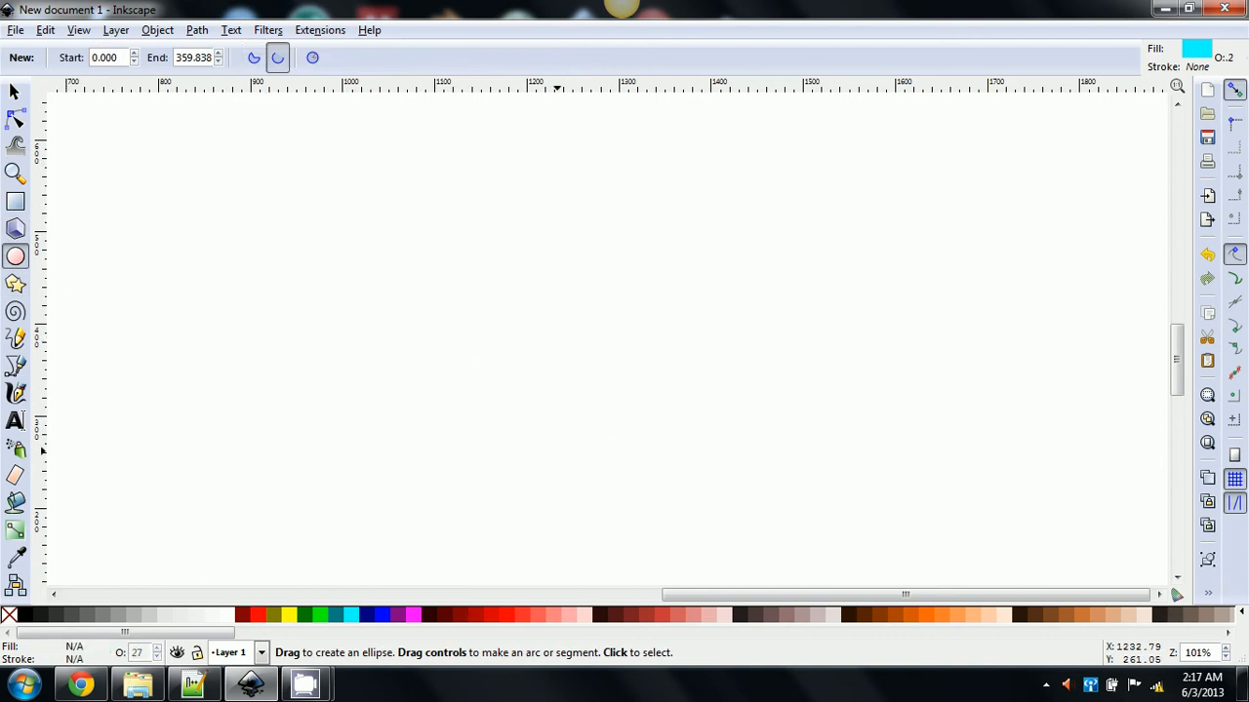
Step: Draw a spiral with three turns on the empty canvas and delete it
{"action": "left_click", "coordinate": [15, 312]}
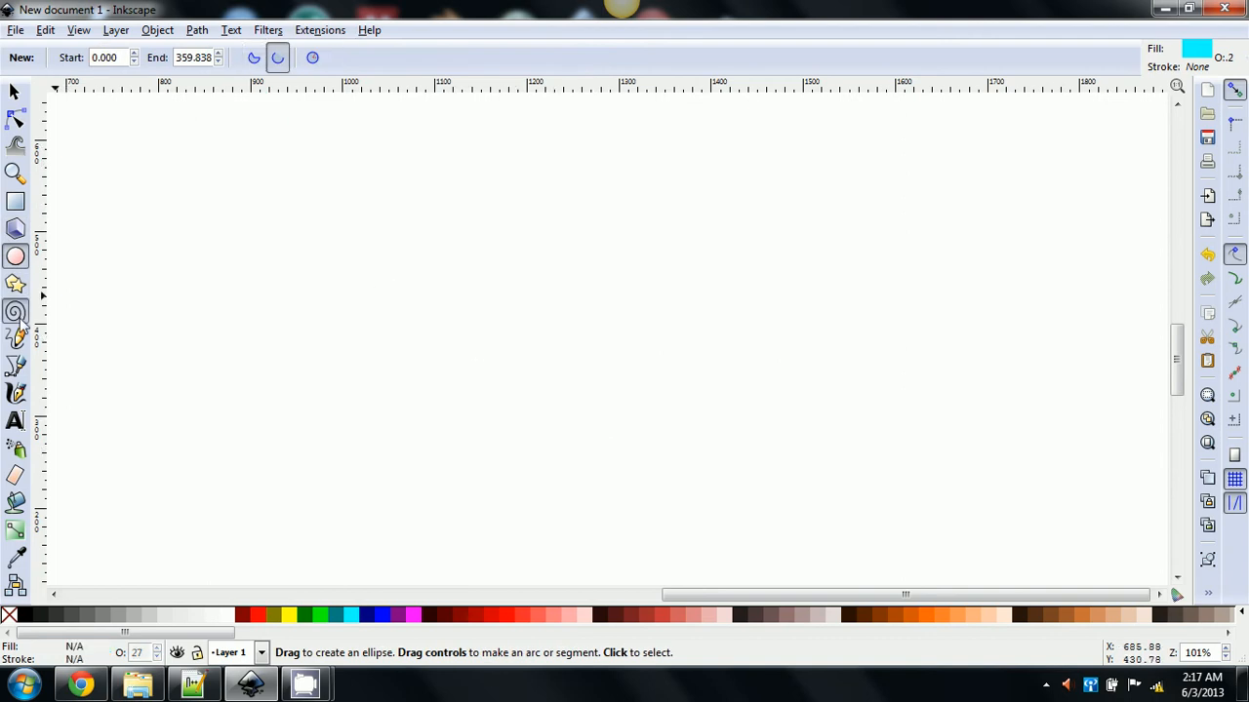
{"action": "left_click_drag", "start_coordinate": [417, 256], "coordinate": [453, 349]}
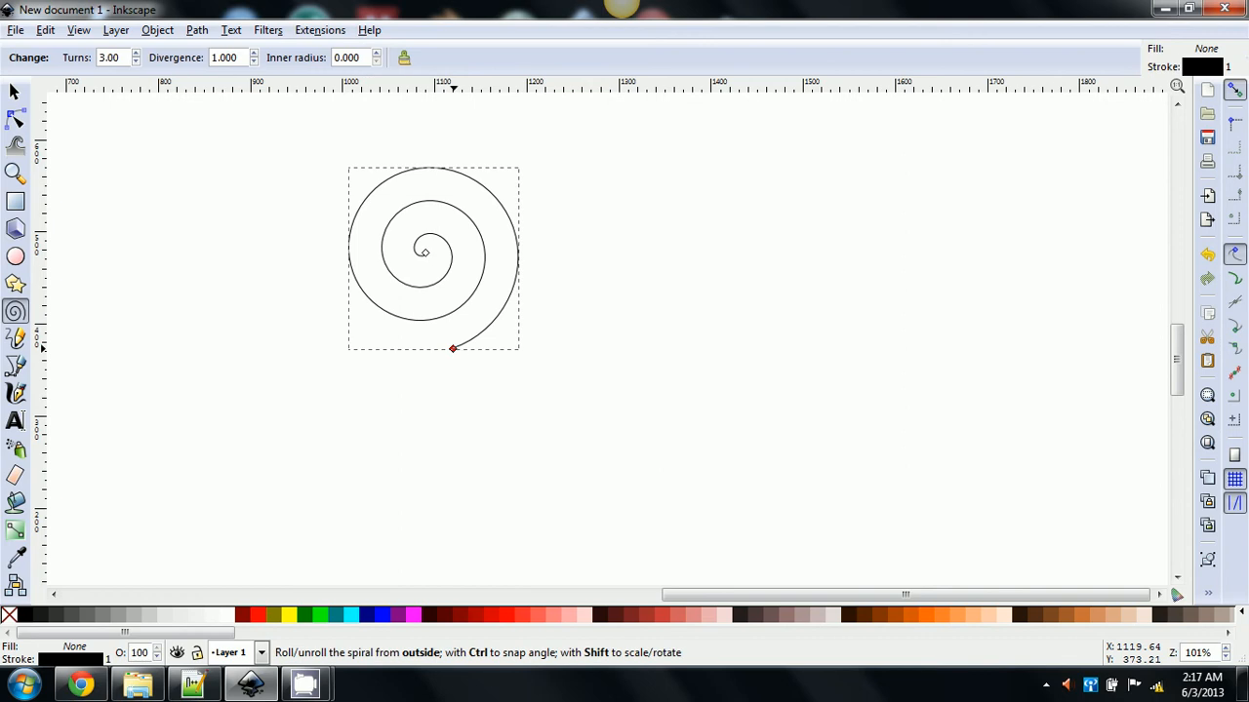
{"action": "key", "text": "Delete"}
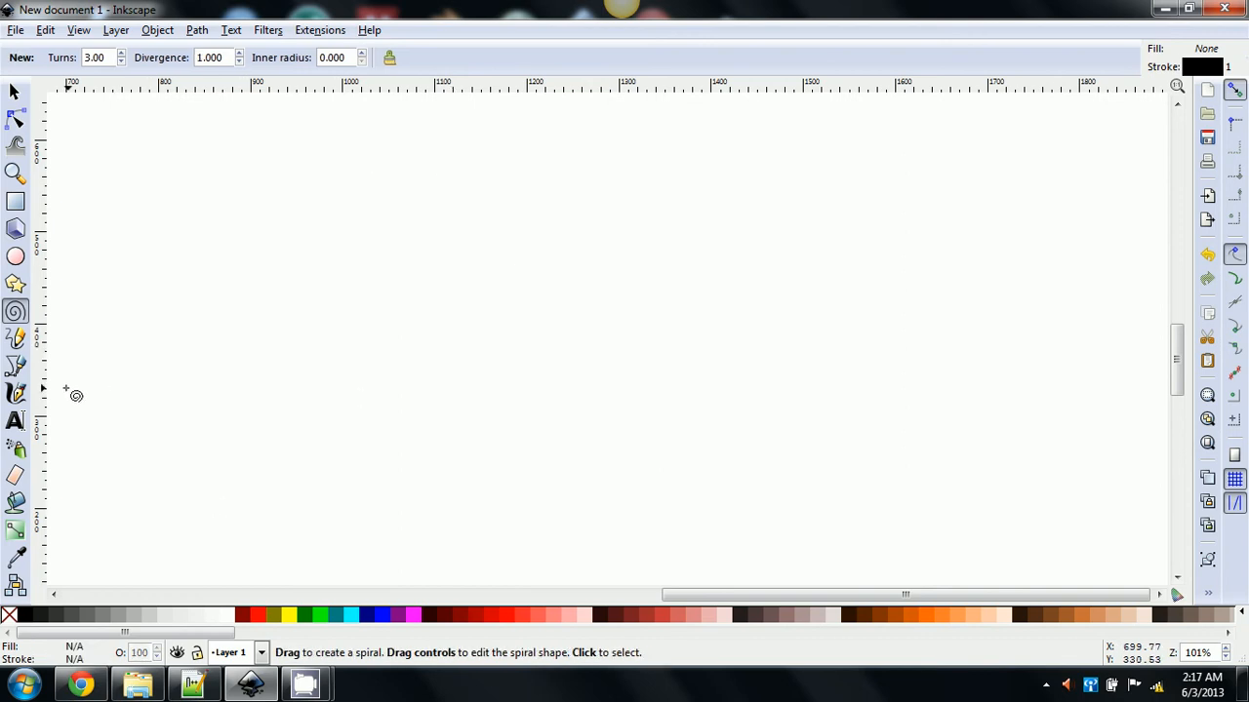
Step: Draw a freehand curve about 270 px wide at smoothing 22 with the Pencil tool, plus a steep stroke beside it at smoothing 100
{"action": "left_click", "coordinate": [16, 337]}
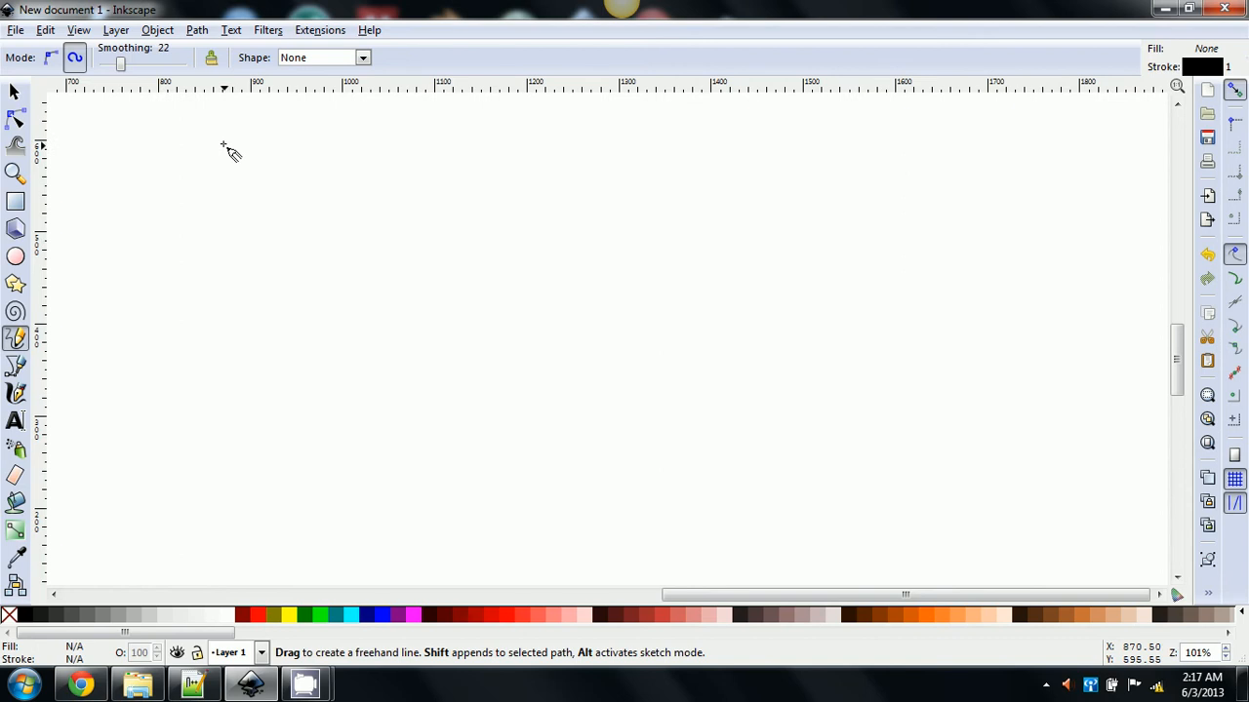
{"action": "mouse_move", "coordinate": [306, 216]}
{"action": "left_mouse_down"}
{"action": "mouse_move", "coordinate": [504, 370]}
{"action": "mouse_move", "coordinate": [303, 345]}
{"action": "mouse_move", "coordinate": [262, 371]}
{"action": "left_mouse_up"}
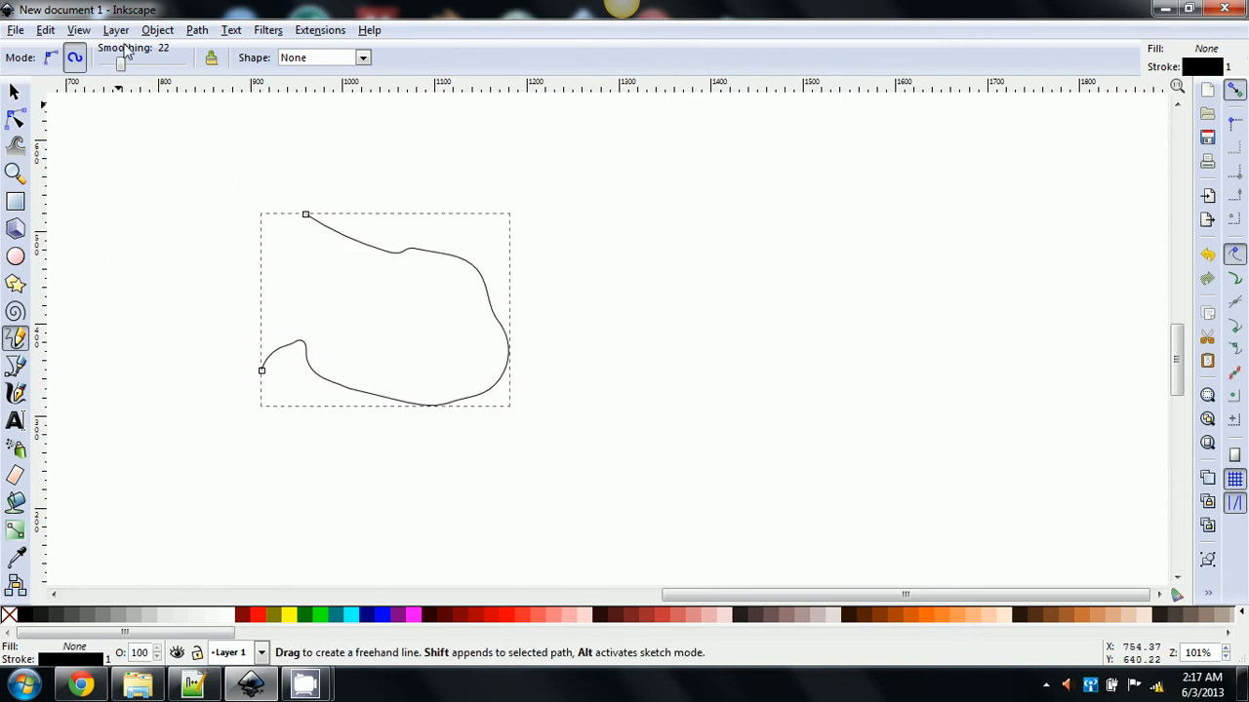
{"action": "left_click_drag", "start_coordinate": [123, 62], "coordinate": [188, 64]}
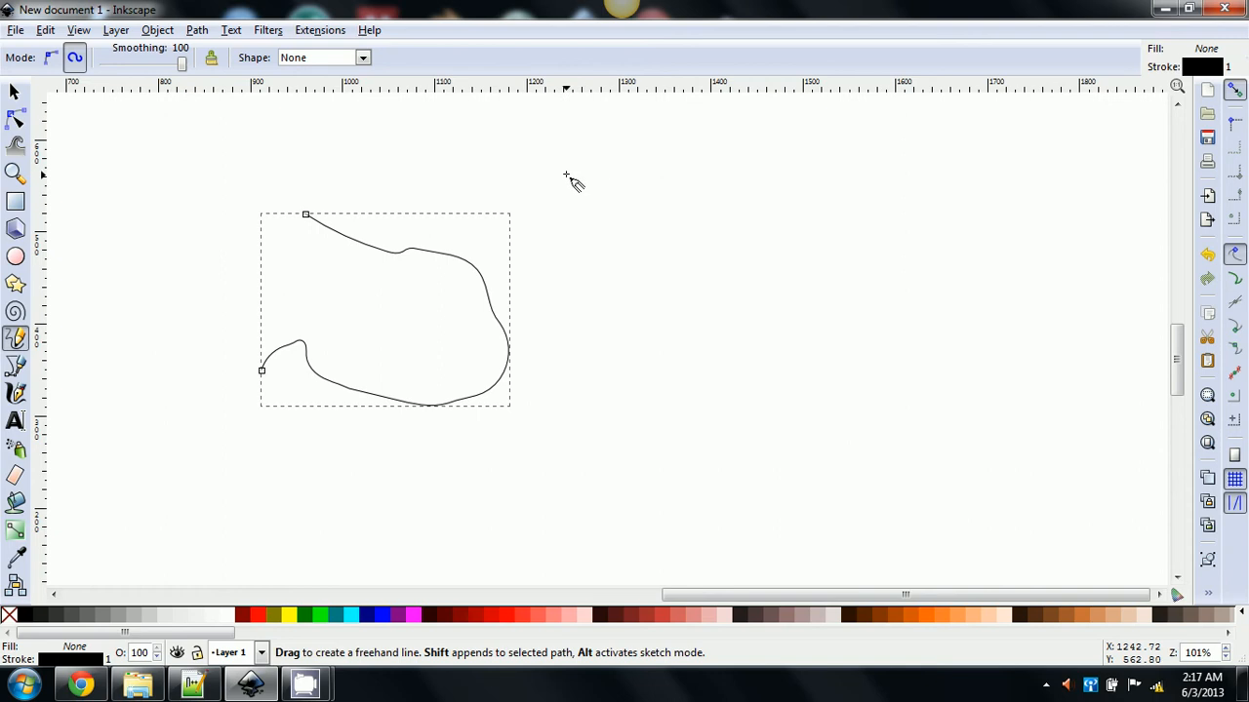
{"action": "mouse_move", "coordinate": [564, 175]}
{"action": "left_mouse_down"}
{"action": "mouse_move", "coordinate": [808, 304]}
{"action": "mouse_move", "coordinate": [632, 376]}
{"action": "left_mouse_up"}
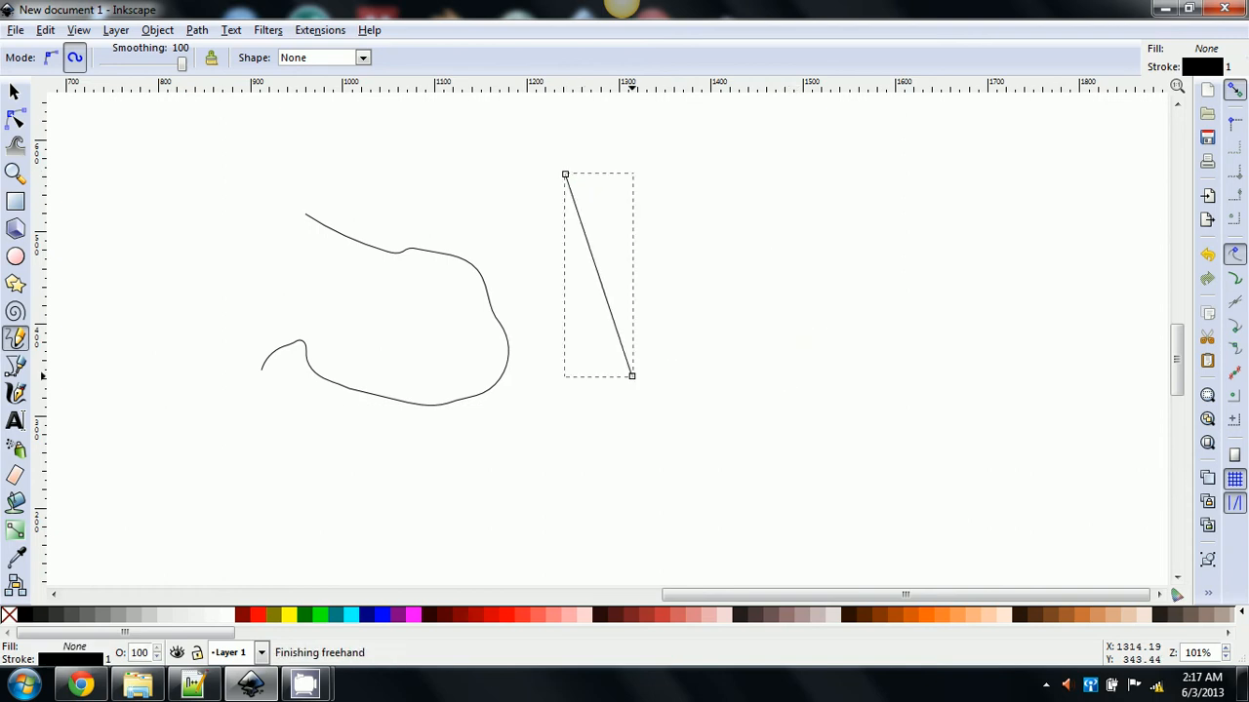
Step: Set the pencil smoothing to 72, draw another steep freehand stroke, and dismiss the Software Manager notification
{"action": "left_click_drag", "start_coordinate": [183, 72], "coordinate": [159, 70]}
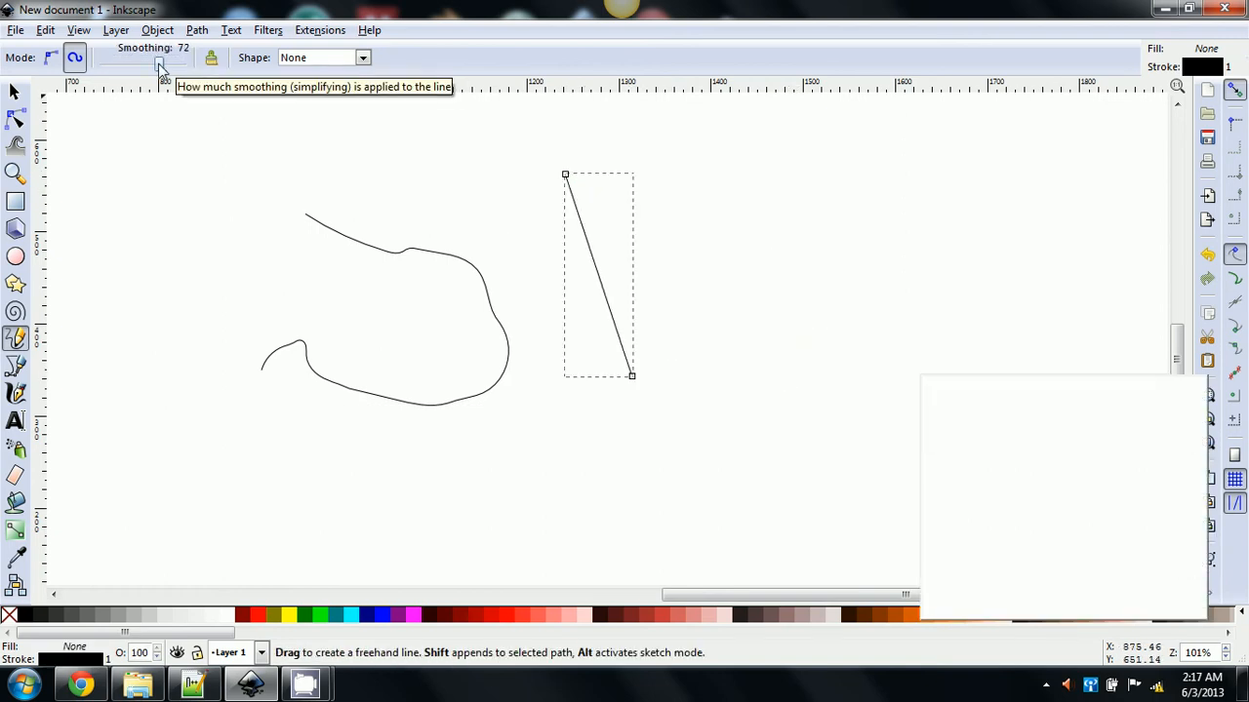
{"action": "mouse_move", "coordinate": [740, 169]}
{"action": "left_mouse_down"}
{"action": "mouse_move", "coordinate": [865, 202]}
{"action": "mouse_move", "coordinate": [797, 319]}
{"action": "mouse_move", "coordinate": [761, 345]}
{"action": "left_mouse_up"}
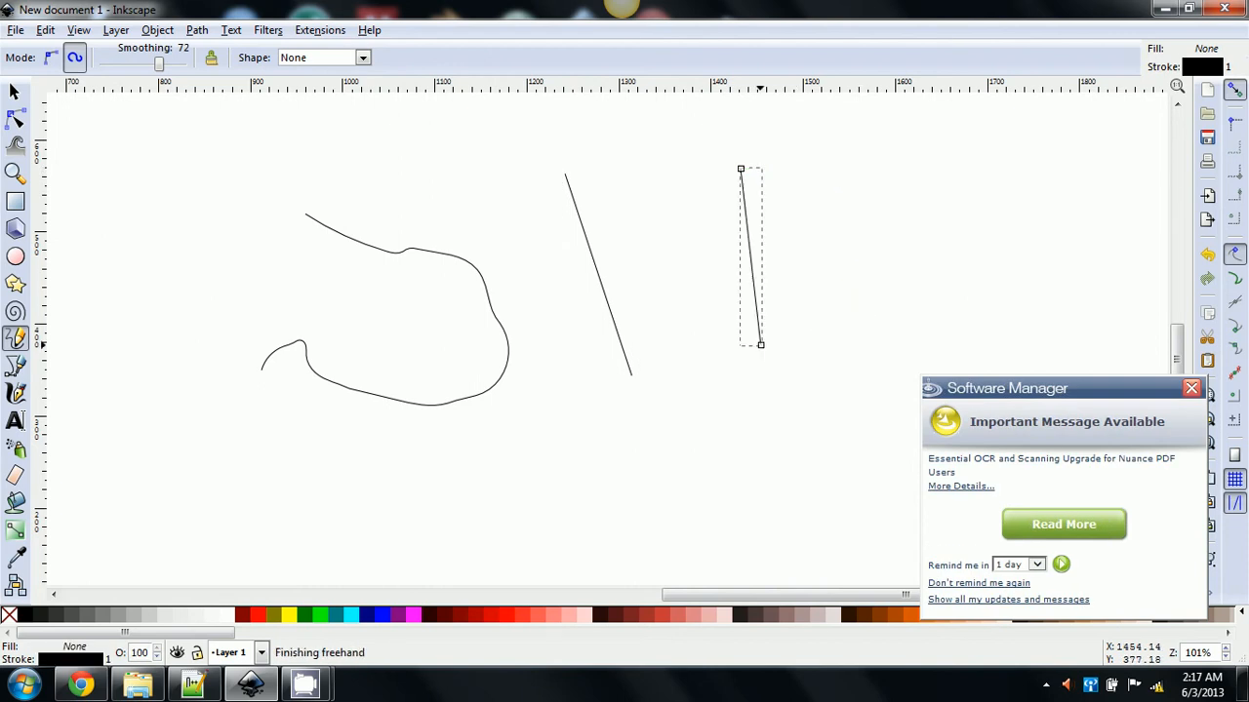
{"action": "left_click", "coordinate": [1192, 389]}
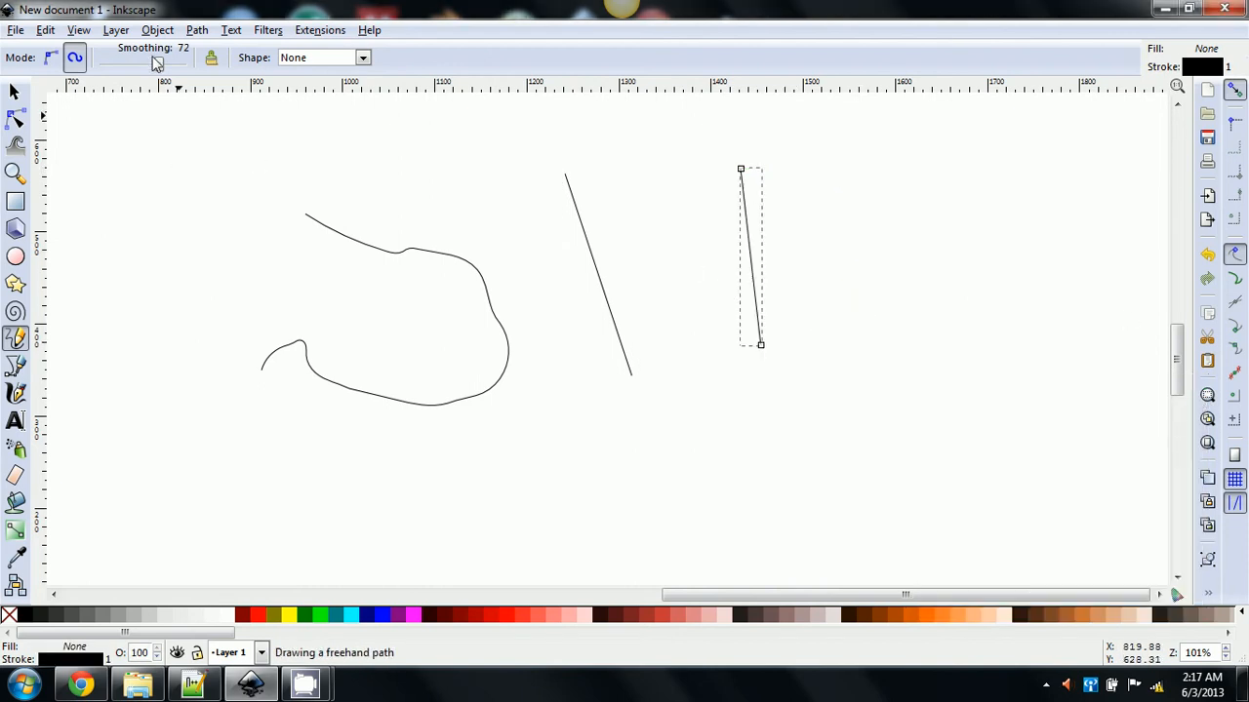
Step: Draw two open, nearly circular freehand curves at smoothing 39 and delete everything on the canvas
{"action": "left_click_drag", "start_coordinate": [159, 65], "coordinate": [134, 65]}
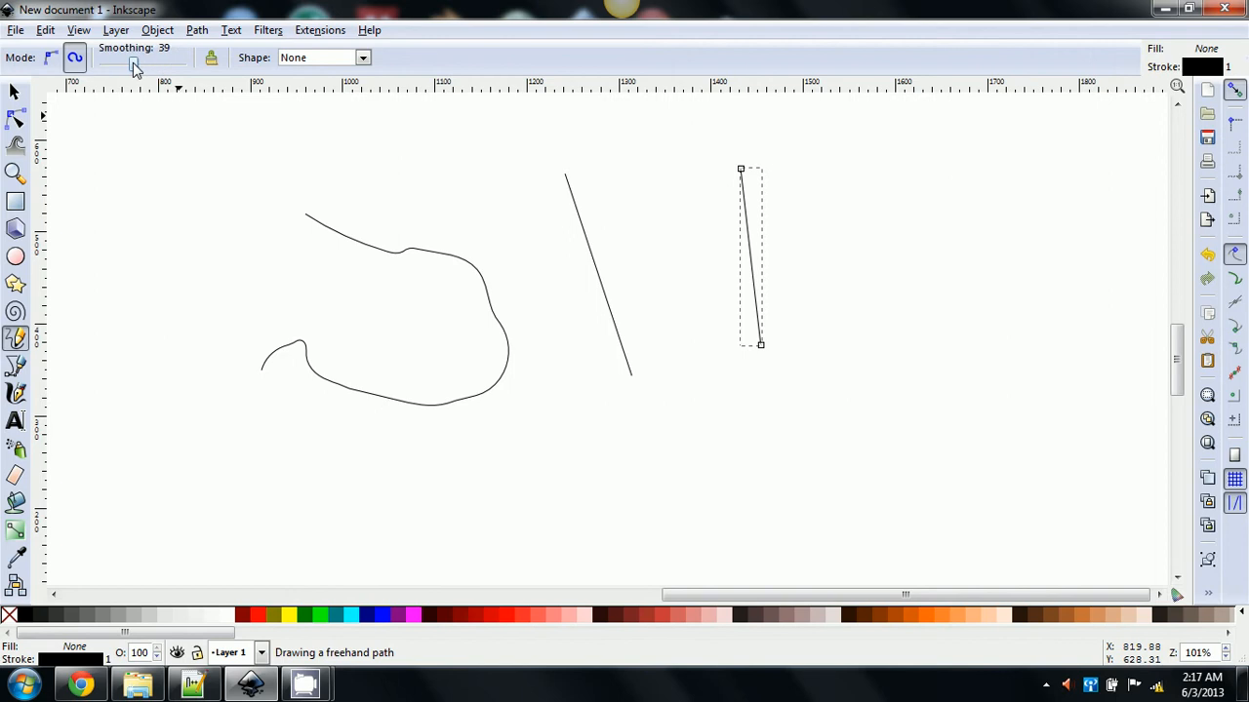
{"action": "left_click", "coordinate": [175, 204]}
{"action": "mouse_move", "coordinate": [175, 205]}
{"action": "left_mouse_down"}
{"action": "mouse_move", "coordinate": [89, 268]}
{"action": "mouse_move", "coordinate": [201, 345]}
{"action": "mouse_move", "coordinate": [226, 306]}
{"action": "left_mouse_up"}
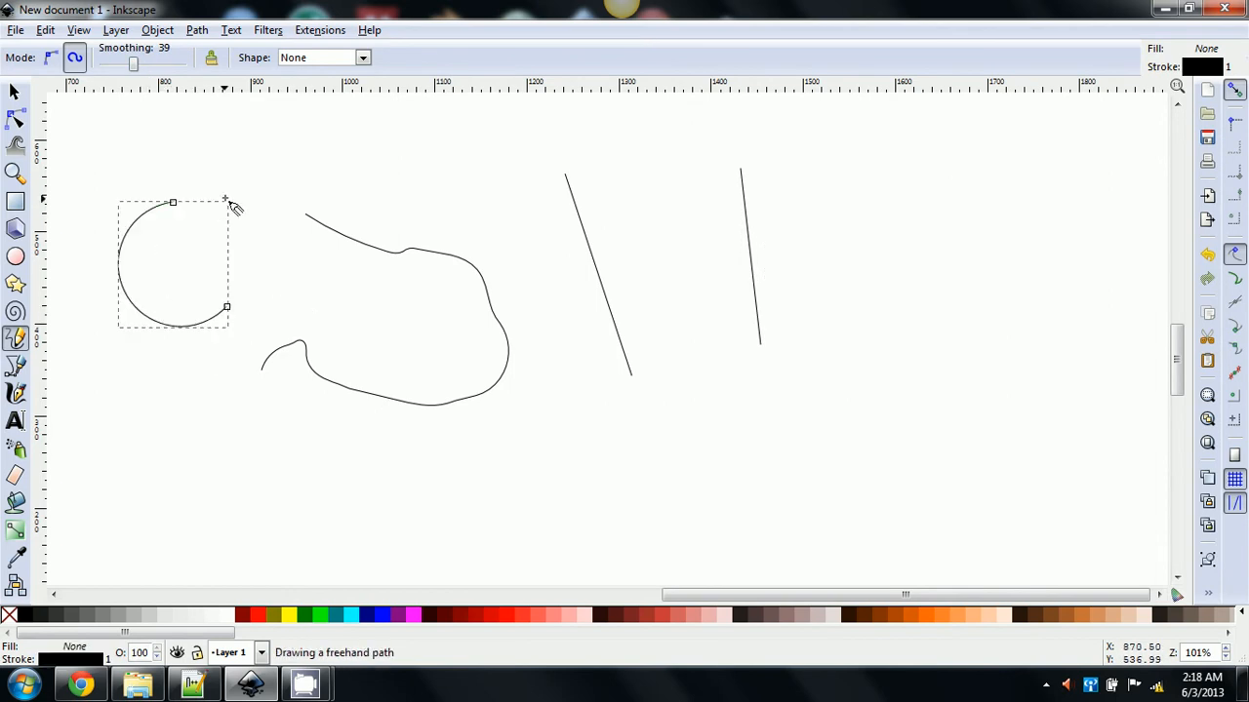
{"action": "left_click", "coordinate": [419, 153]}
{"action": "left_click_drag", "start_coordinate": [460, 160], "coordinate": [447, 221]}
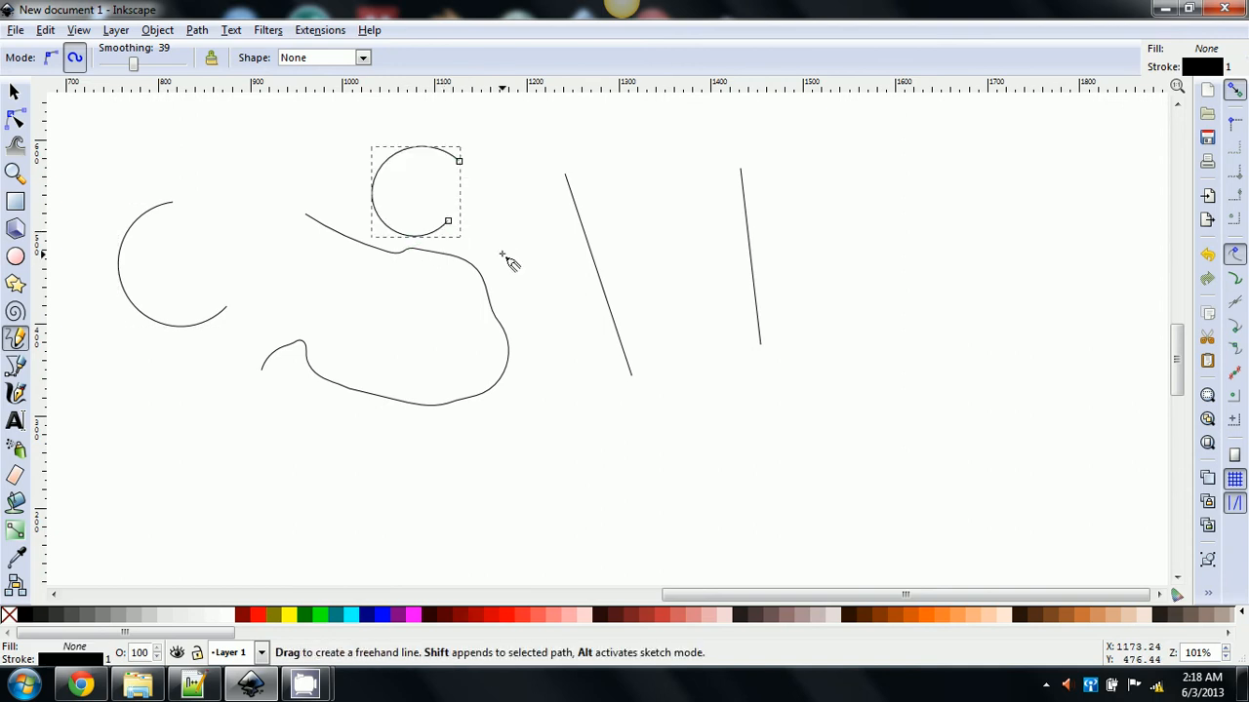
{"action": "key", "text": "ctrl+a"}
{"action": "key", "text": "Delete"}
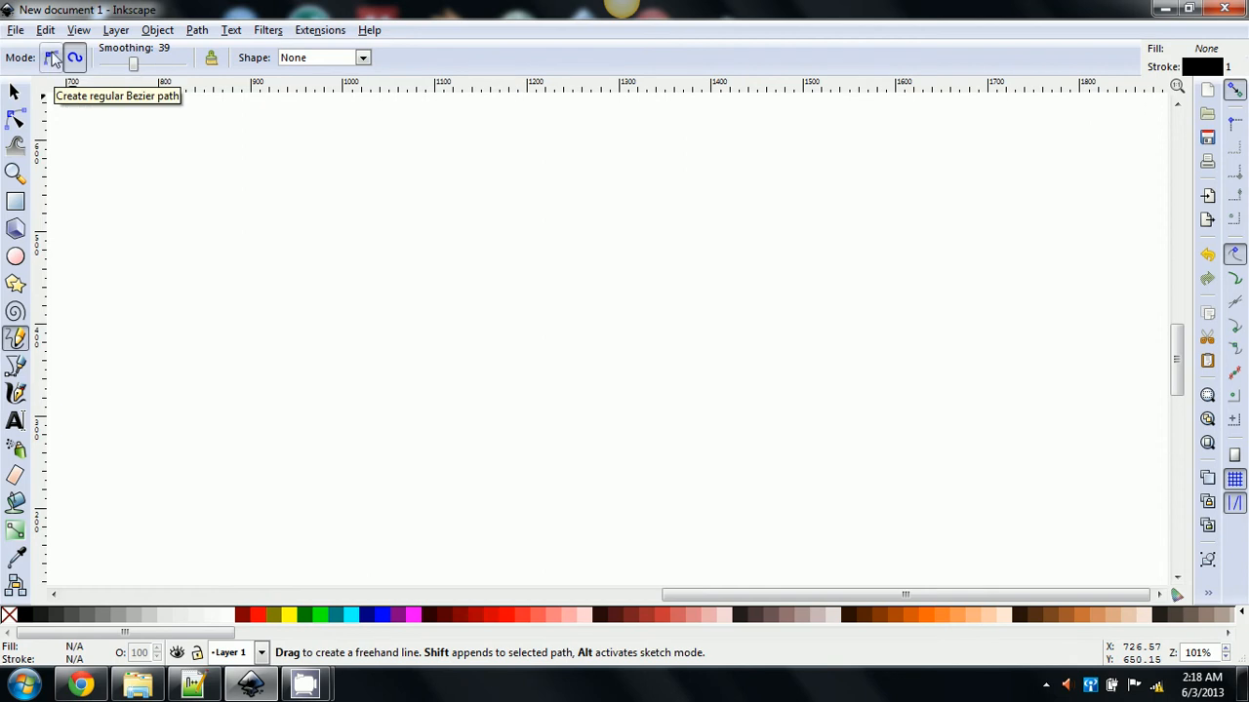
Step: Draw two freehand curves in the pencil's regular Bezier path mode and delete both from the canvas
{"action": "left_click", "coordinate": [51, 57]}
{"action": "left_click", "coordinate": [347, 202]}
{"action": "left_click_drag", "start_coordinate": [347, 200], "coordinate": [453, 220]}
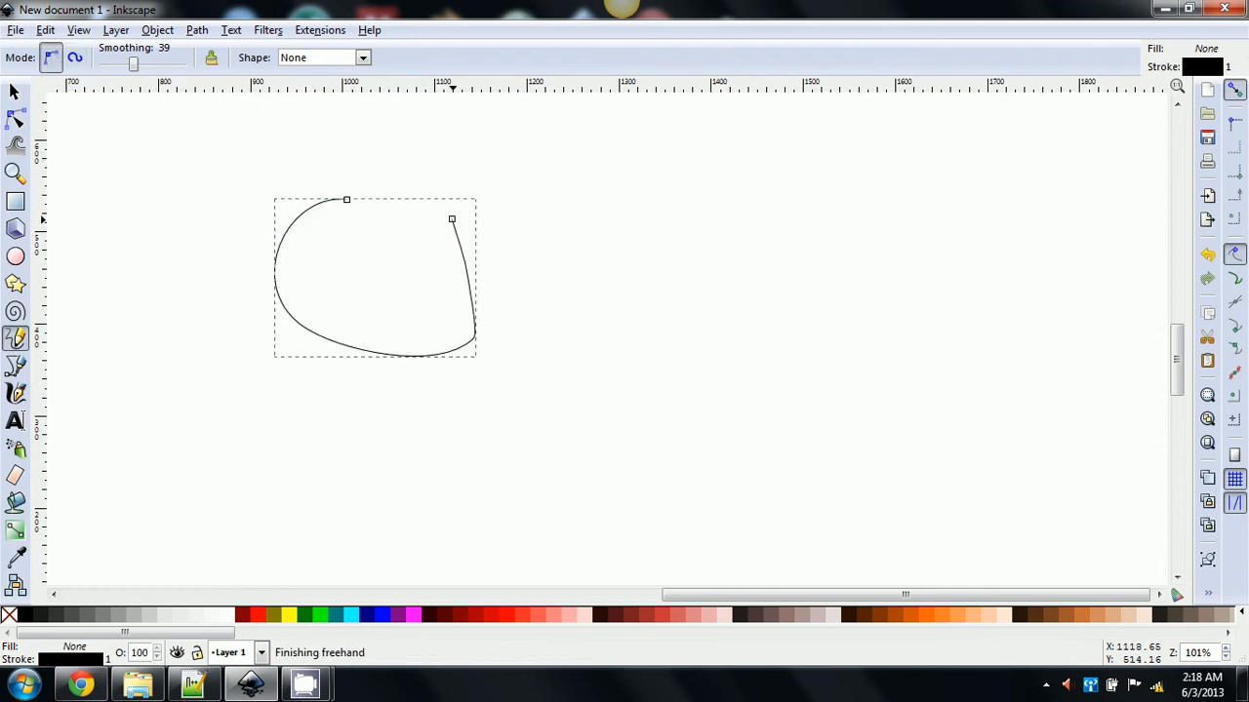
{"action": "mouse_move", "coordinate": [621, 241]}
{"action": "left_mouse_down"}
{"action": "mouse_move", "coordinate": [563, 379]}
{"action": "mouse_move", "coordinate": [622, 430]}
{"action": "left_mouse_up"}
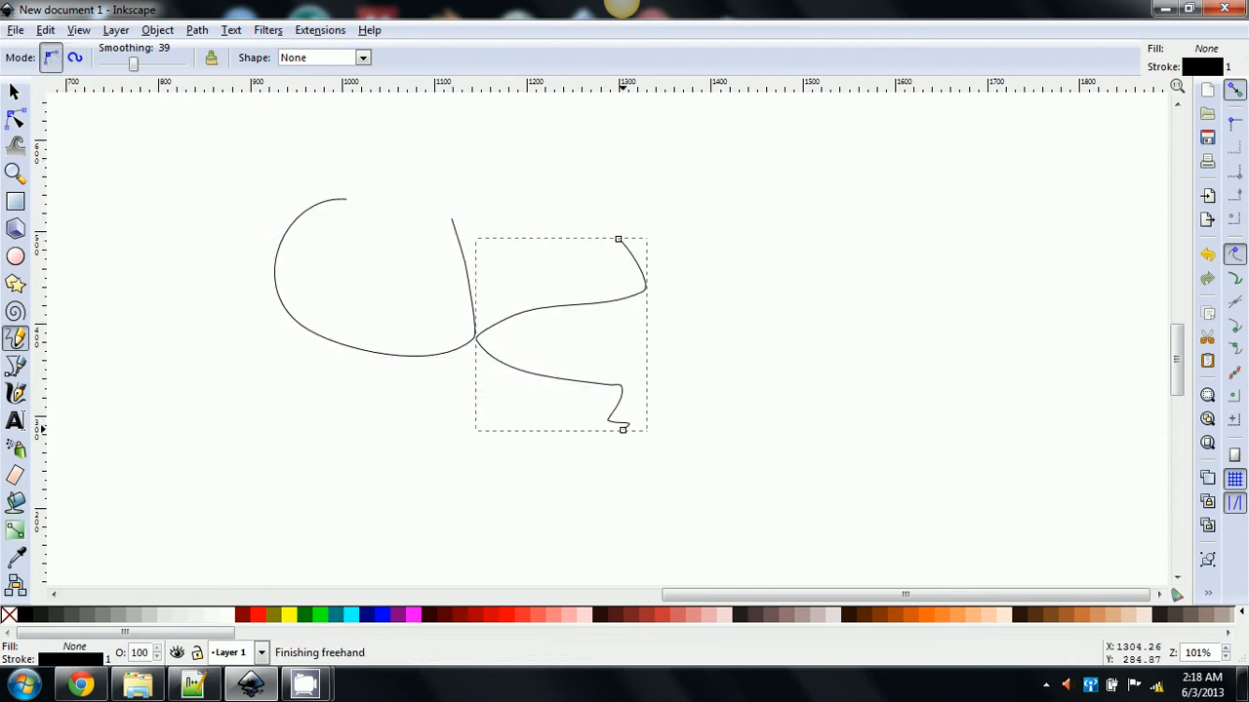
{"action": "key", "text": "ctrl+a"}
{"action": "key", "text": "Delete"}
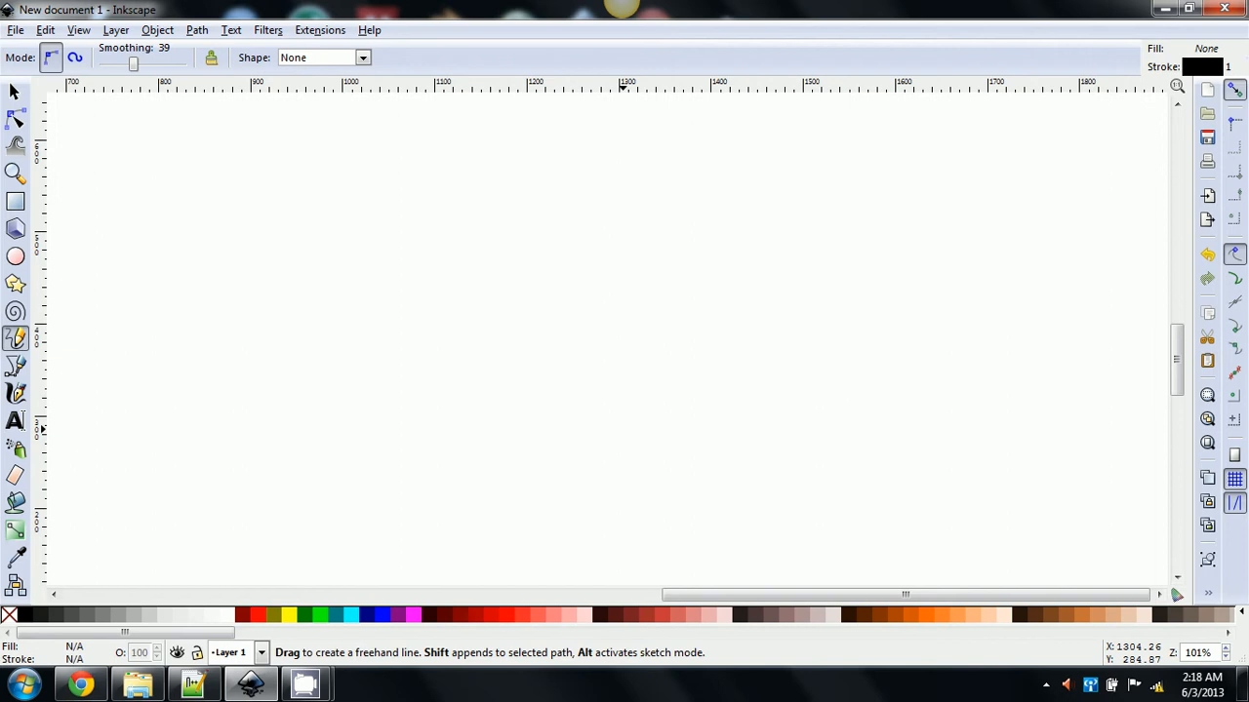
Step: Draw an open loop about 200 px wide with the pencil's Triangle in shape, adding a tiny stroke at its thick end
{"action": "left_click", "coordinate": [362, 57]}
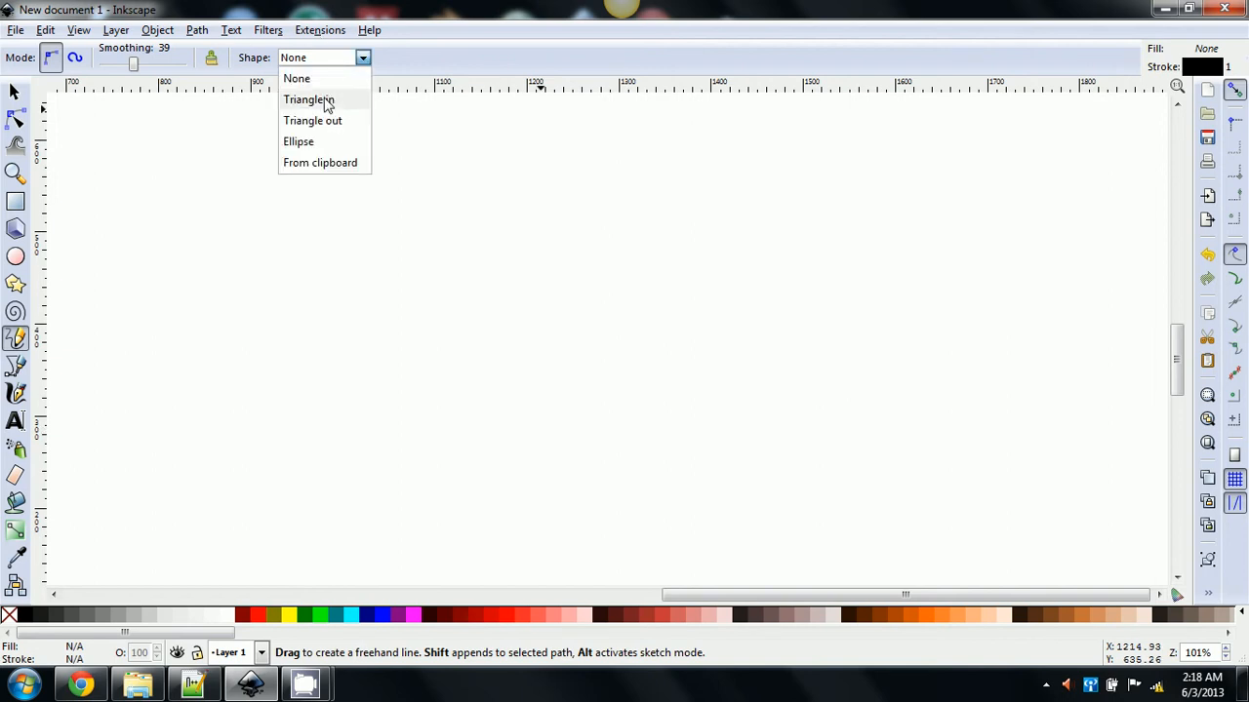
{"action": "left_click", "coordinate": [328, 103]}
{"action": "mouse_move", "coordinate": [583, 292]}
{"action": "left_mouse_down"}
{"action": "mouse_move", "coordinate": [498, 192]}
{"action": "mouse_move", "coordinate": [546, 347]}
{"action": "left_mouse_up"}
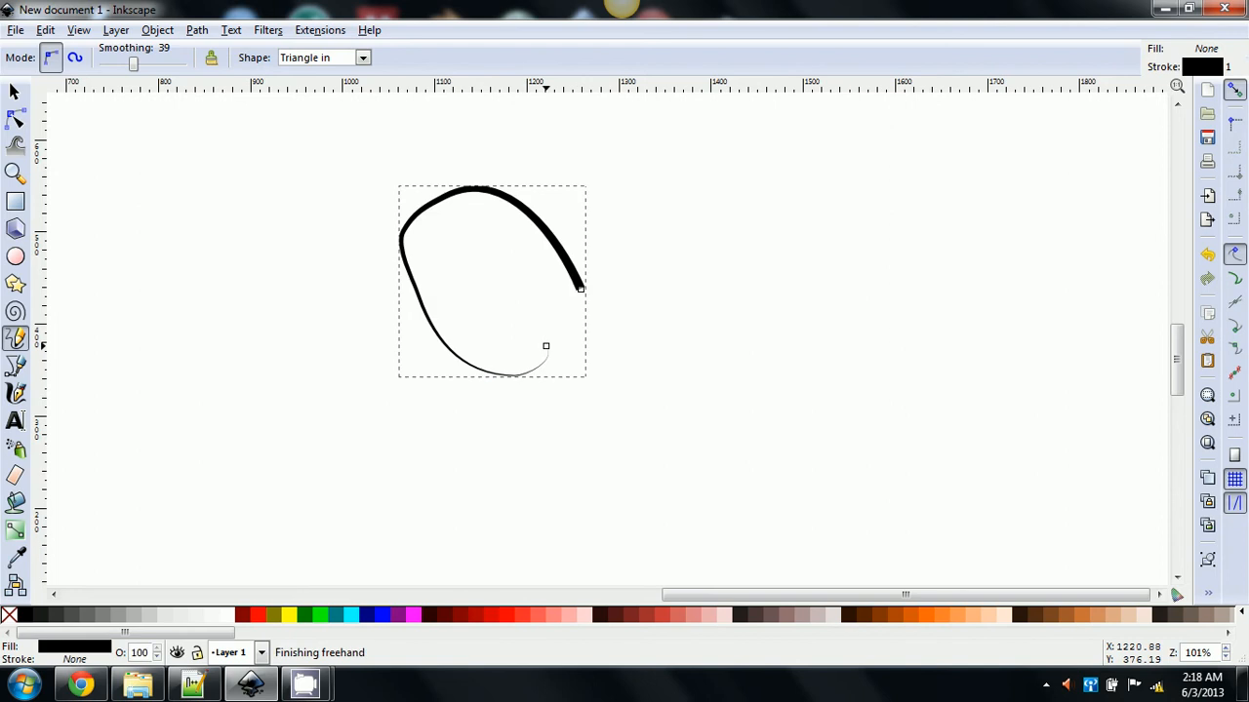
{"action": "mouse_move", "coordinate": [582, 290]}
{"action": "left_mouse_down"}
{"action": "mouse_move", "coordinate": [597, 298]}
{"action": "mouse_move", "coordinate": [579, 286]}
{"action": "left_mouse_up"}
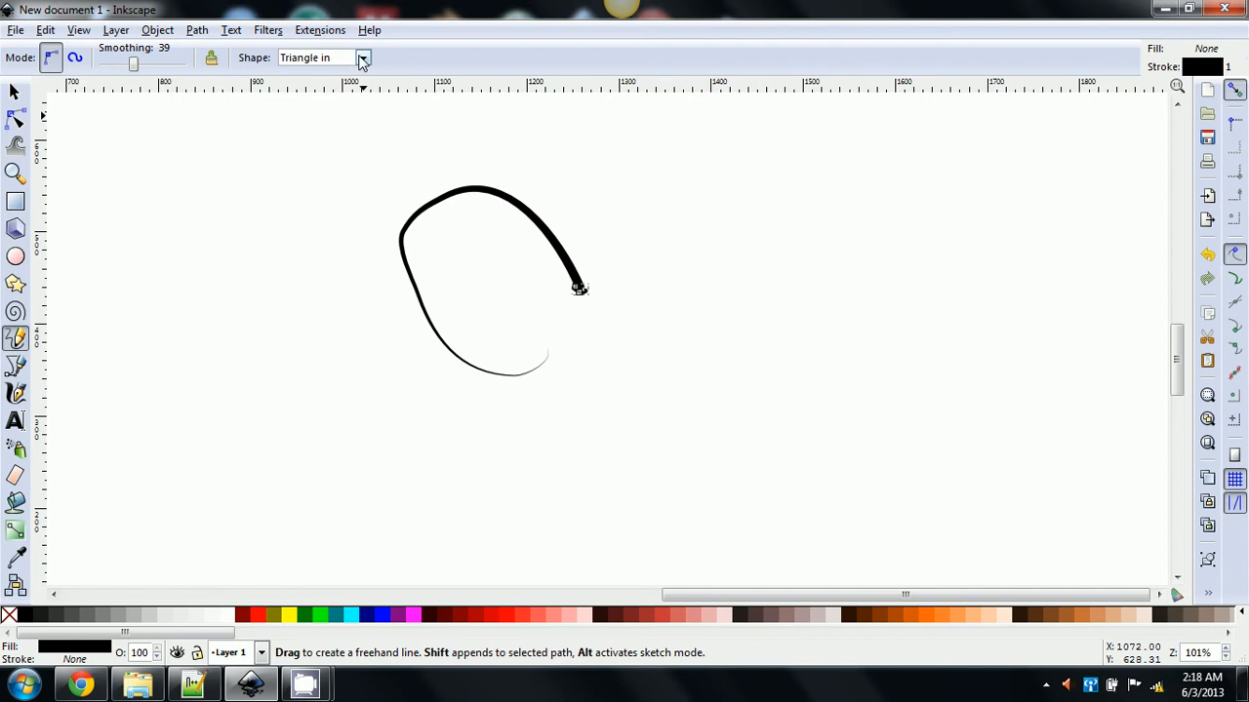
Step: Draw an open U-shaped freehand curve about 140 px wide beside the loop, using the Triangle out shape
{"action": "left_click", "coordinate": [362, 59]}
{"action": "left_click", "coordinate": [334, 121]}
{"action": "mouse_move", "coordinate": [307, 178]}
{"action": "left_mouse_down"}
{"action": "mouse_move", "coordinate": [224, 352]}
{"action": "mouse_move", "coordinate": [330, 277]}
{"action": "left_mouse_up"}
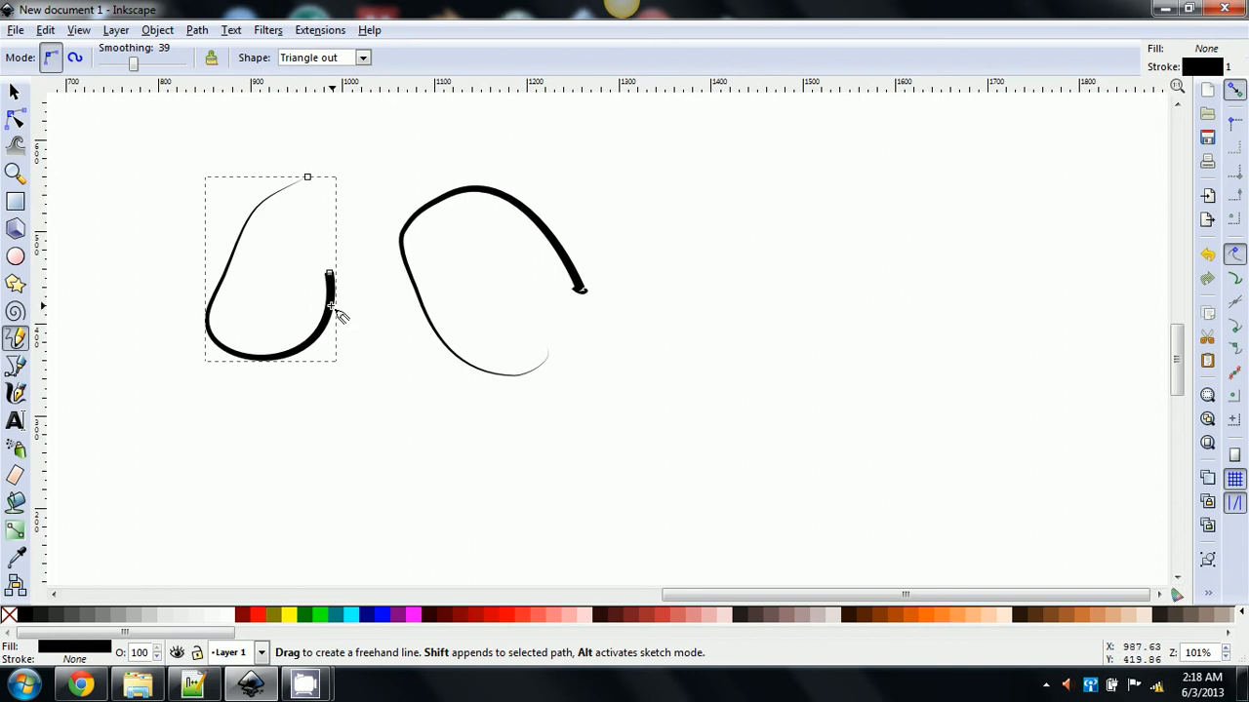
Step: Draw a curled freehand stroke about 150 px wide with the Ellipse shape and delete all strokes from the canvas
{"action": "left_click", "coordinate": [363, 58]}
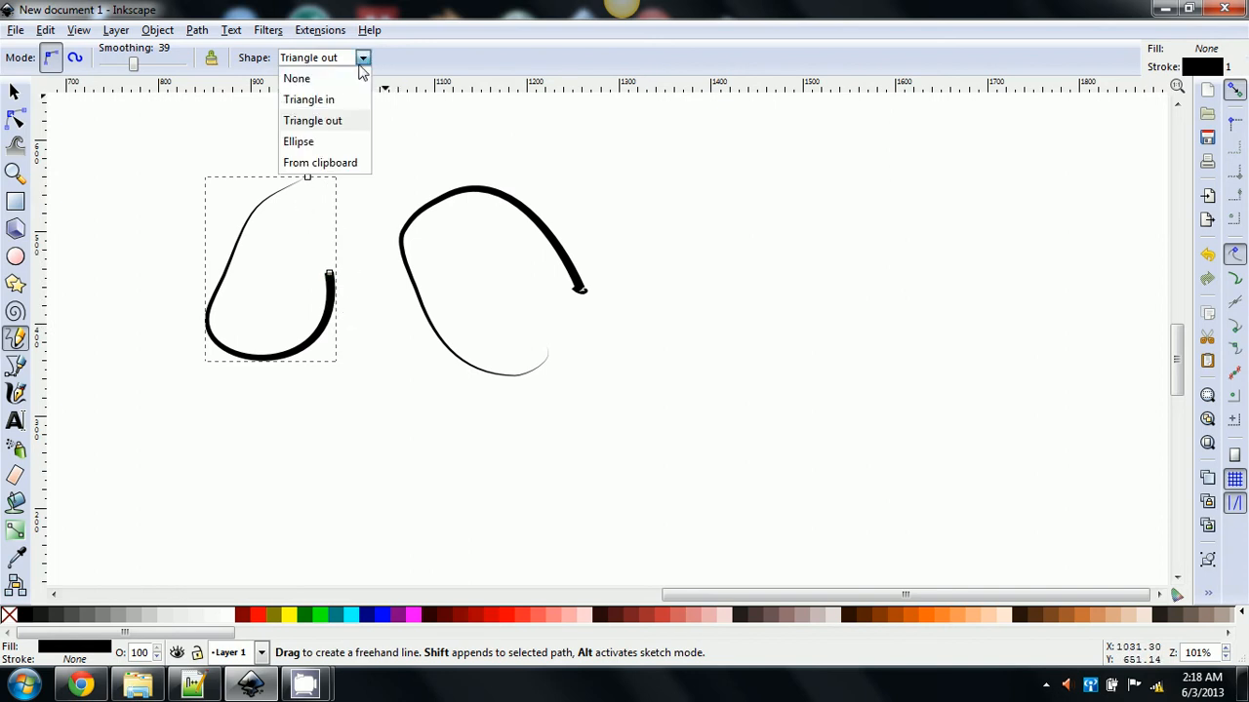
{"action": "left_click", "coordinate": [318, 144]}
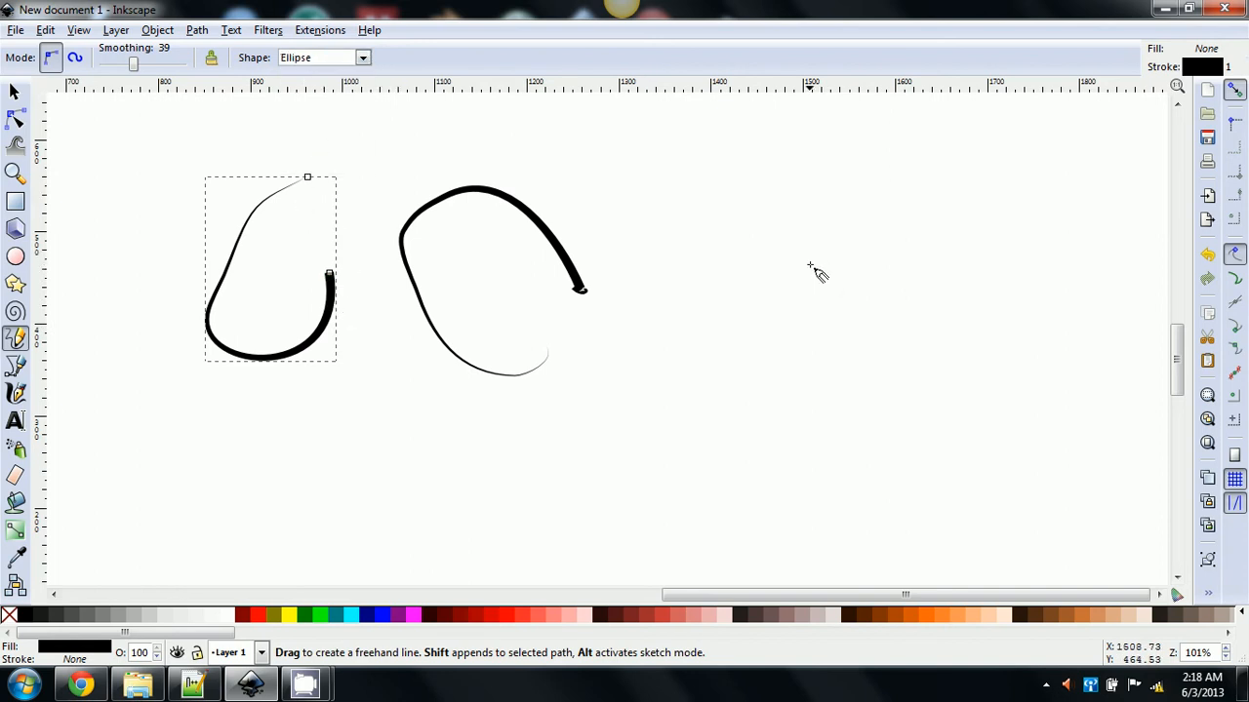
{"action": "mouse_move", "coordinate": [810, 264]}
{"action": "left_mouse_down"}
{"action": "mouse_move", "coordinate": [881, 278]}
{"action": "mouse_move", "coordinate": [847, 308]}
{"action": "left_mouse_up"}
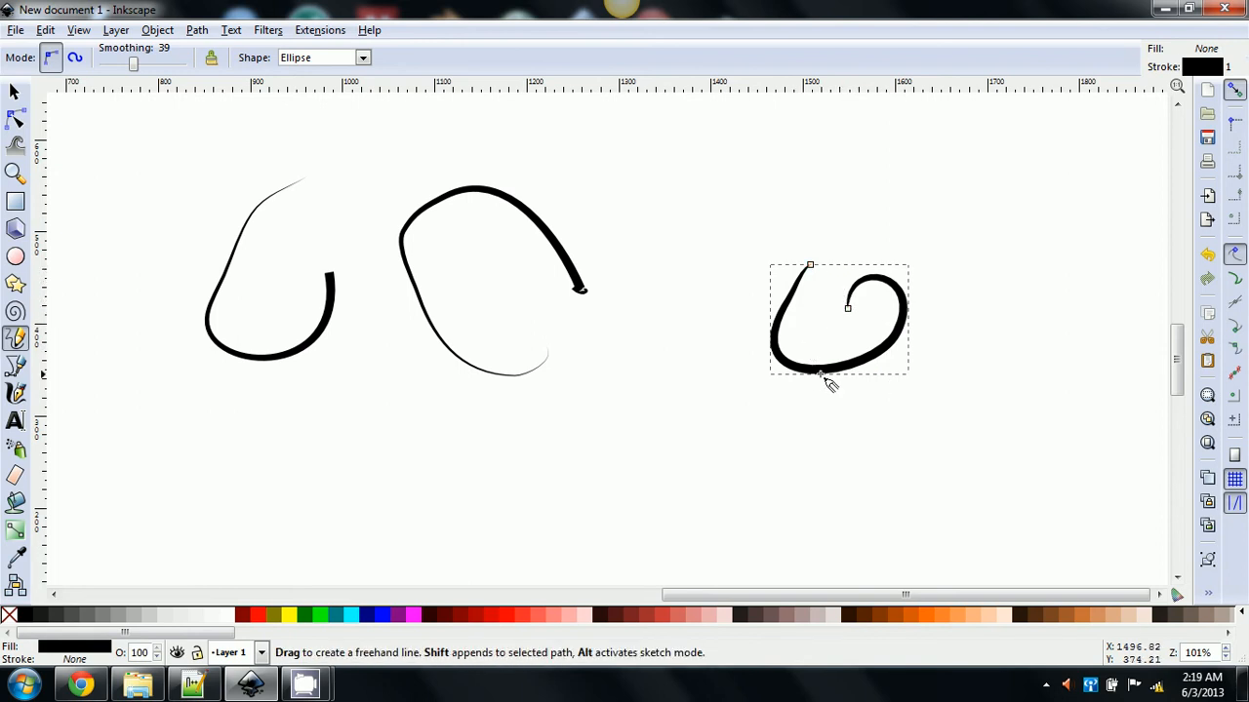
{"action": "key", "text": "ctrl+a"}
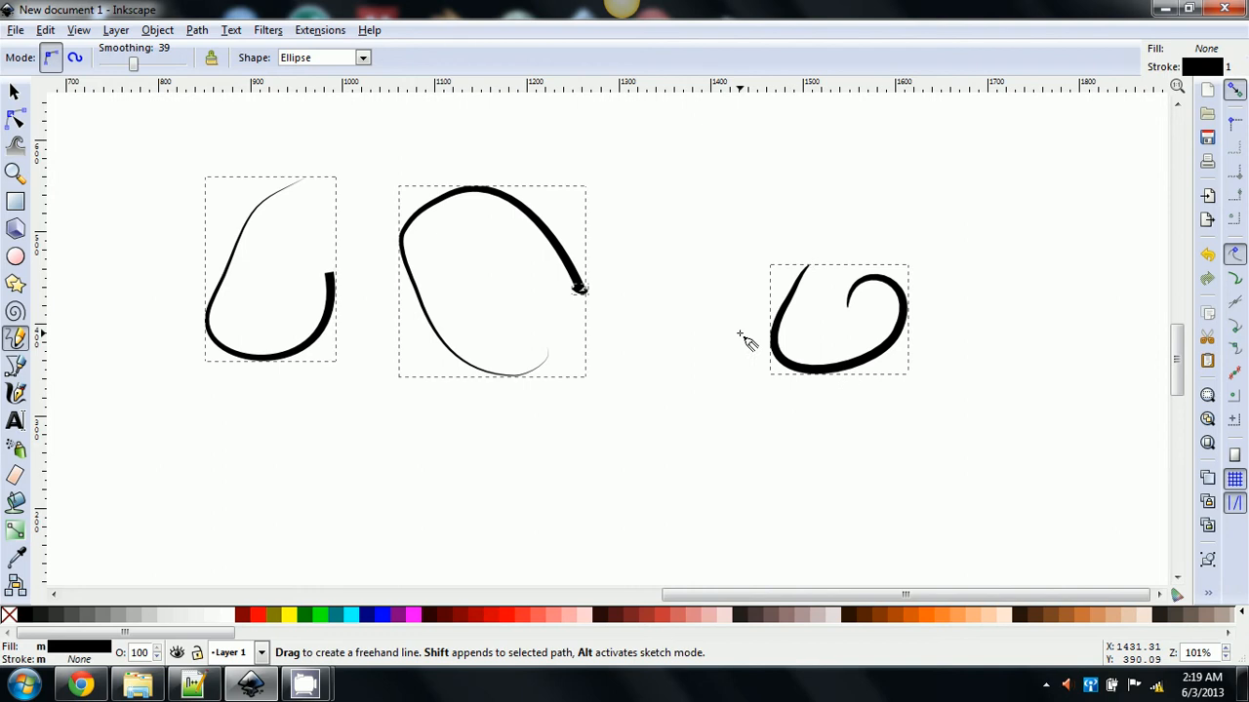
{"action": "key", "text": "Delete"}
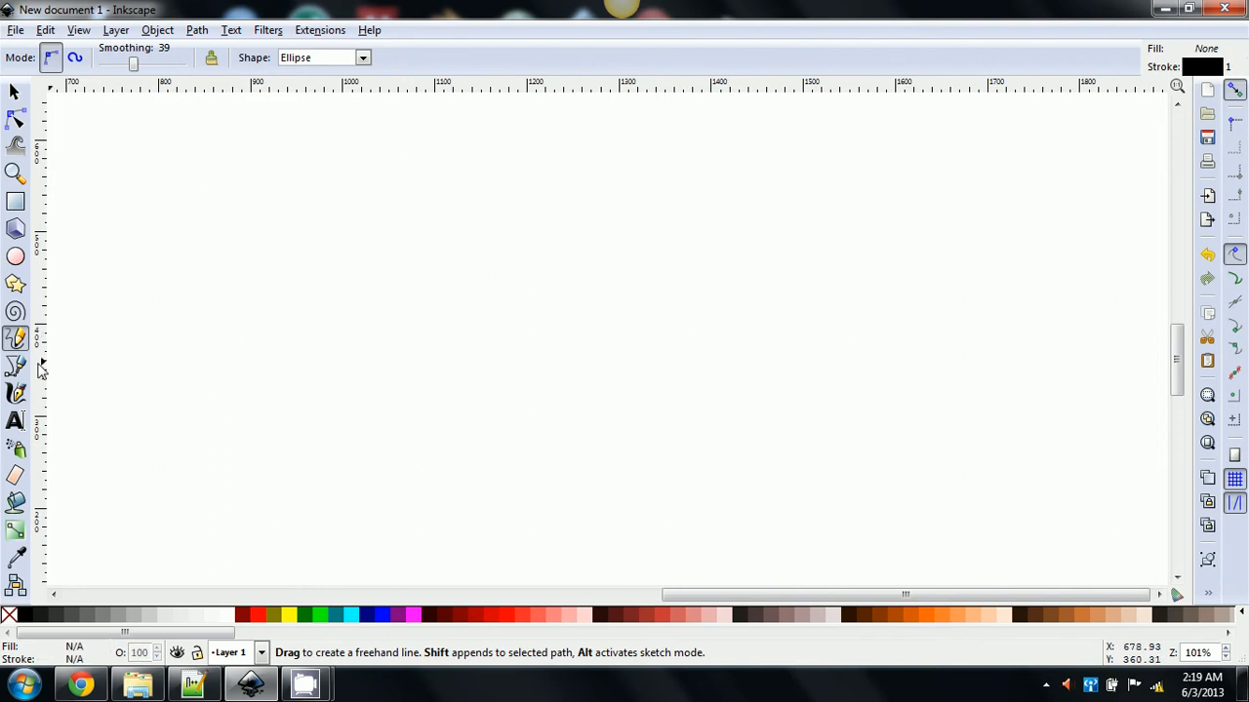
Step: Draw a closed three-sided path about 215 px wide with straight segments using the Bezier pen tool
{"action": "left_click", "coordinate": [17, 371]}
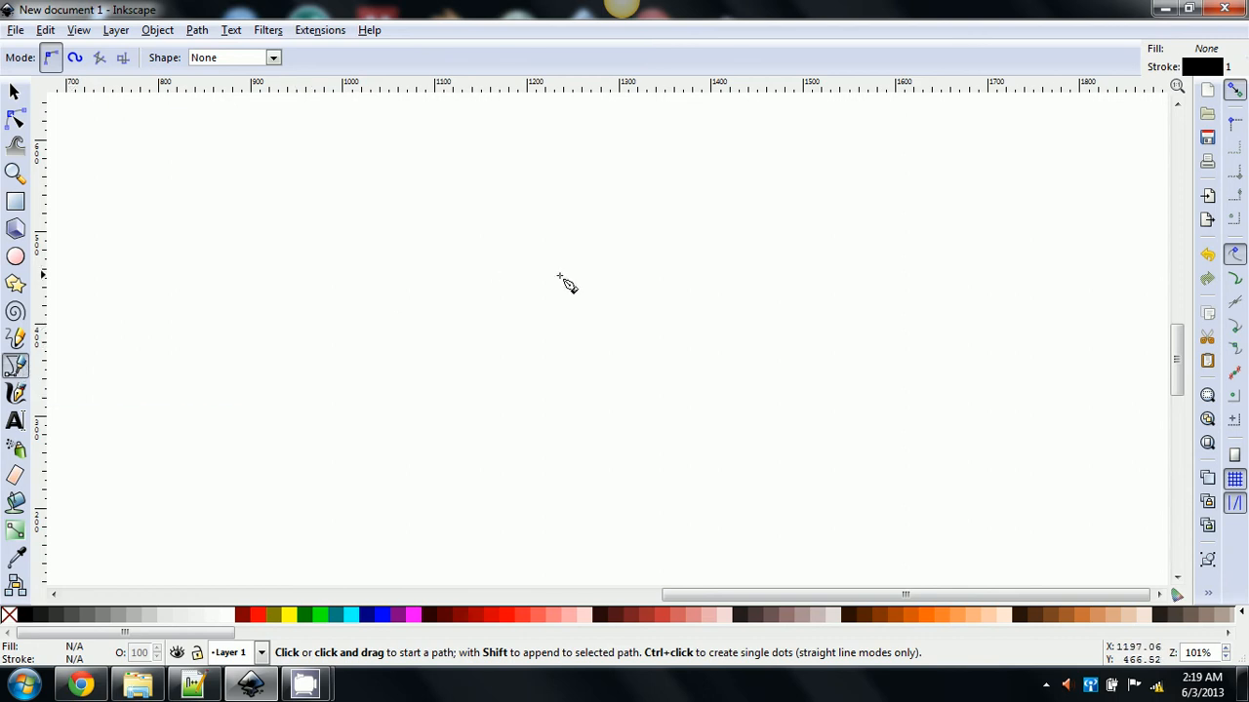
{"action": "left_click", "coordinate": [611, 301]}
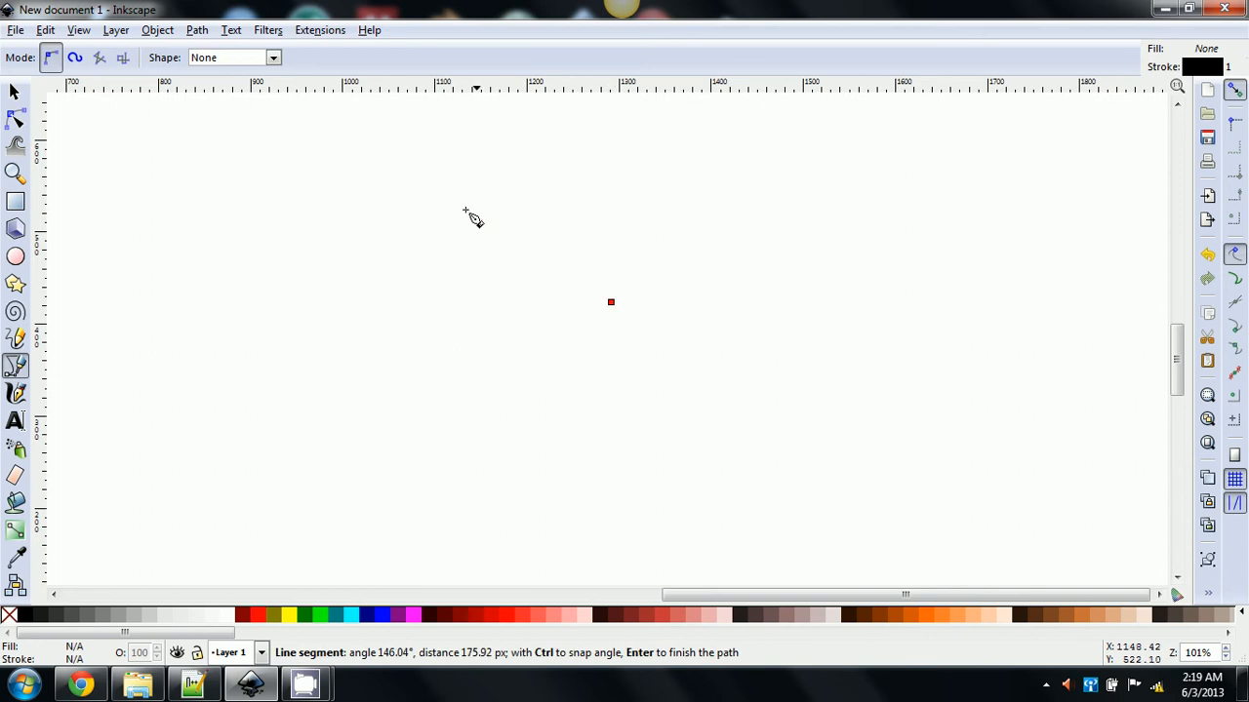
{"action": "left_click", "coordinate": [467, 211]}
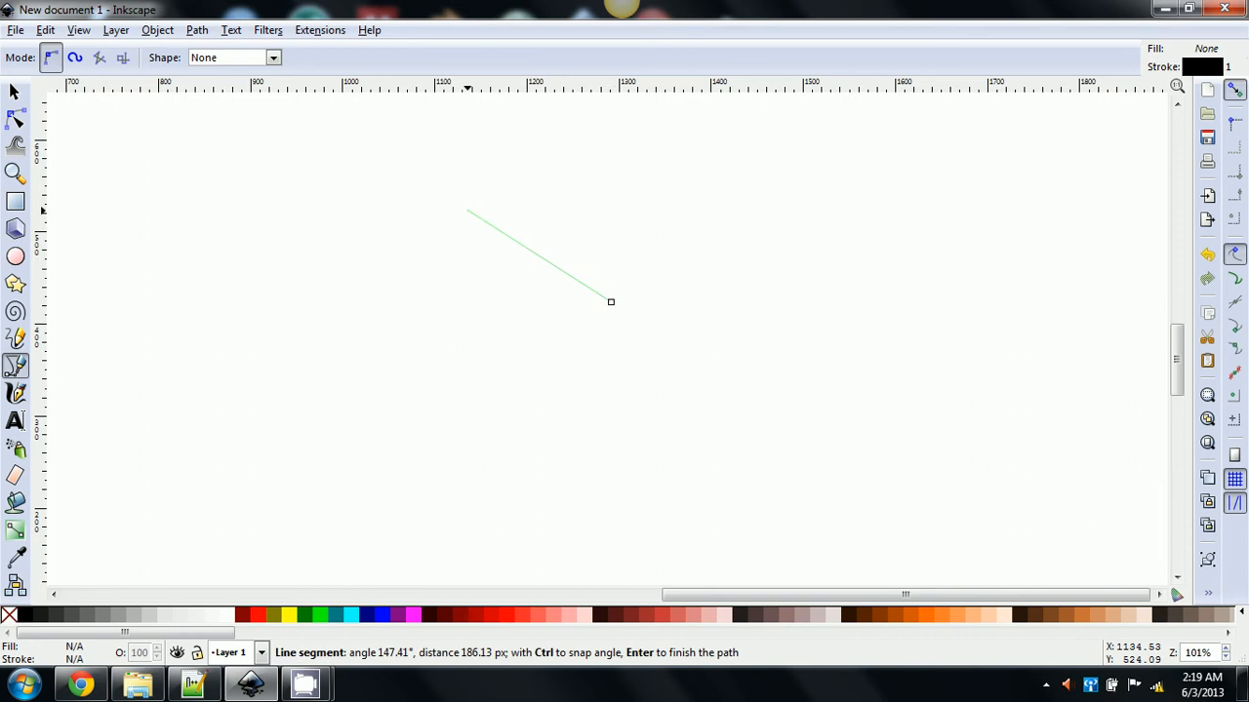
{"action": "left_click", "coordinate": [416, 330]}
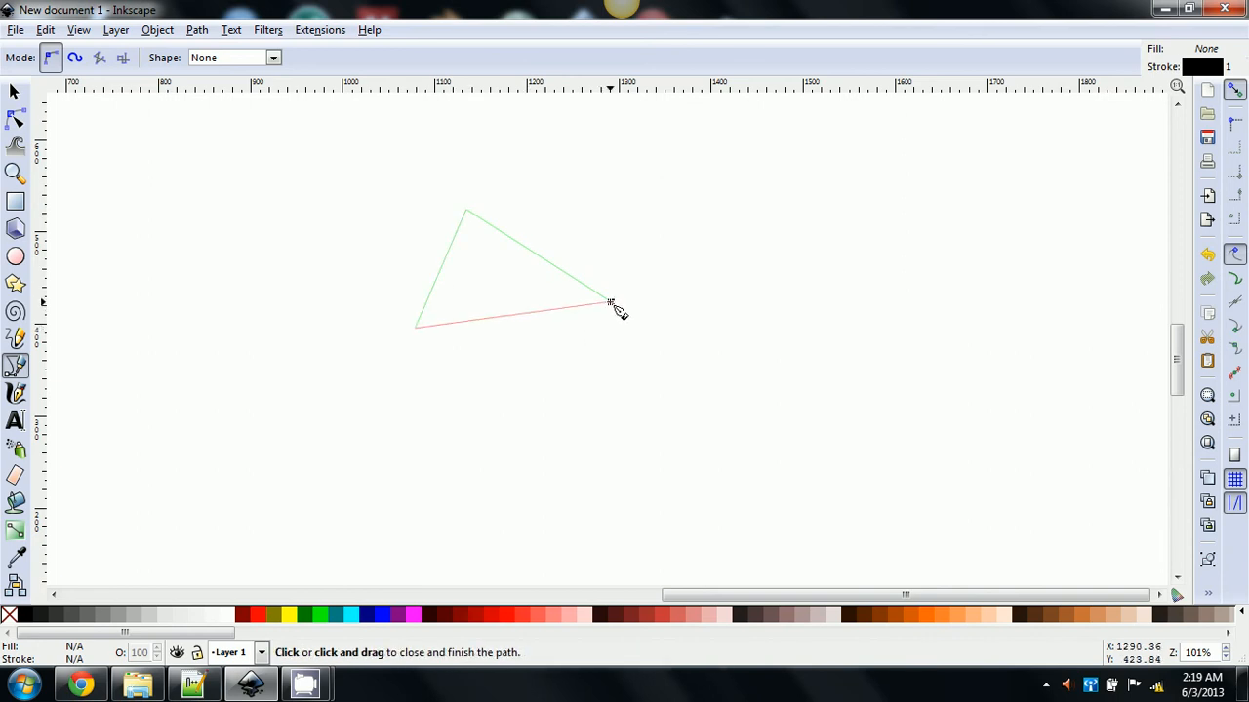
{"action": "left_click", "coordinate": [611, 301]}
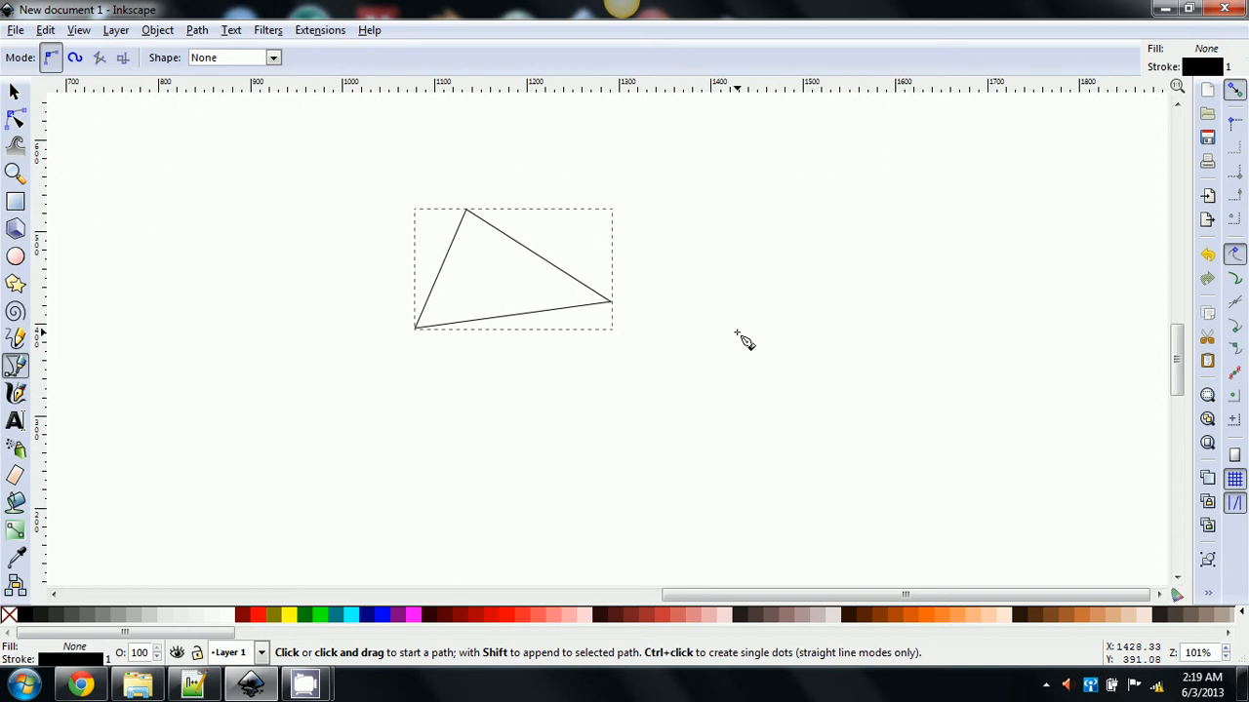
Step: Draw a single steep straight line beside the triangle with the Bezier tool and delete both the line and the triangle
{"action": "left_click", "coordinate": [741, 216]}
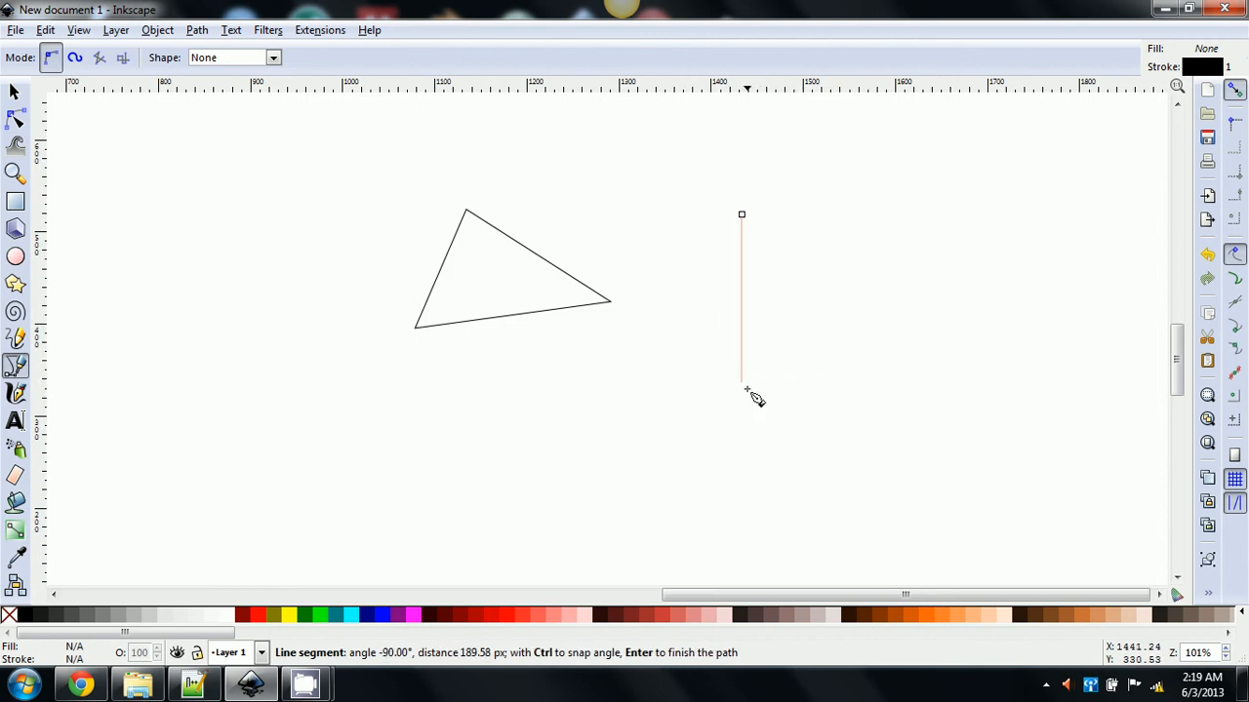
{"action": "double_click", "coordinate": [785, 377]}
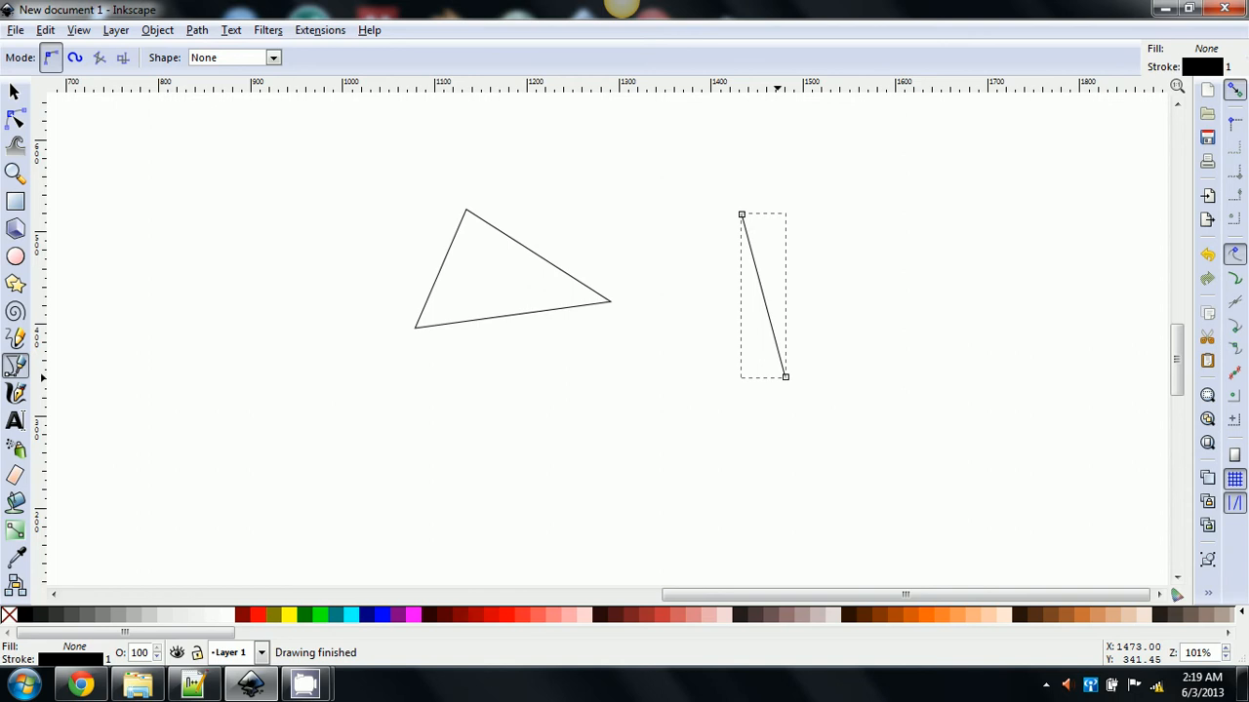
{"action": "key", "text": "Delete"}
{"action": "key", "text": "ctrl+a"}
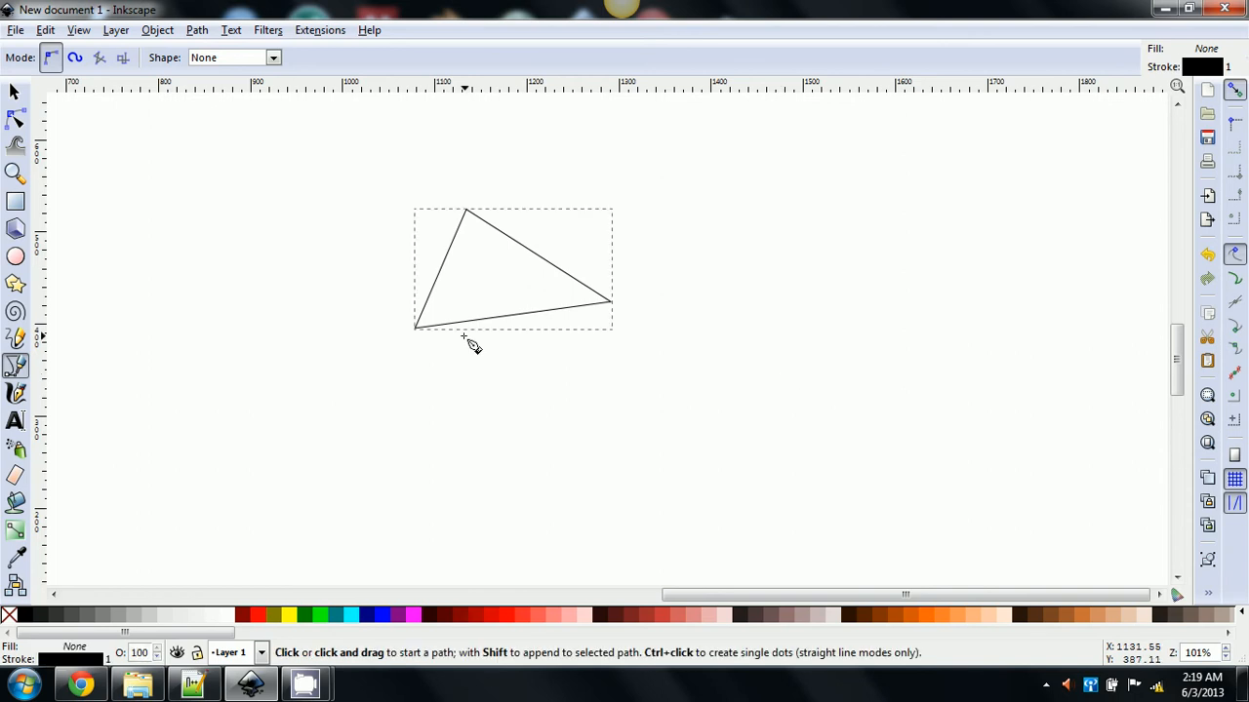
{"action": "key", "text": "Delete"}
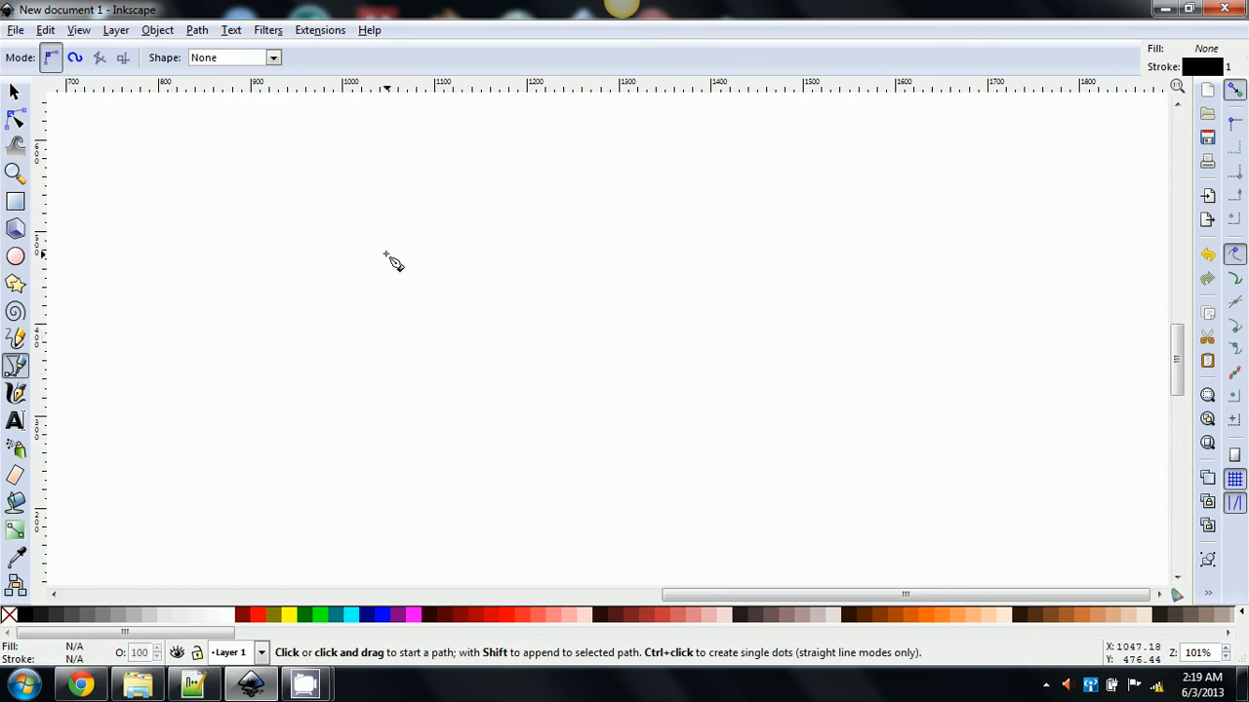
Step: Draw a closed Bezier path about 180 px wide with two curved segments and one straight upper edge, and display its nodes
{"action": "left_click", "coordinate": [386, 253]}
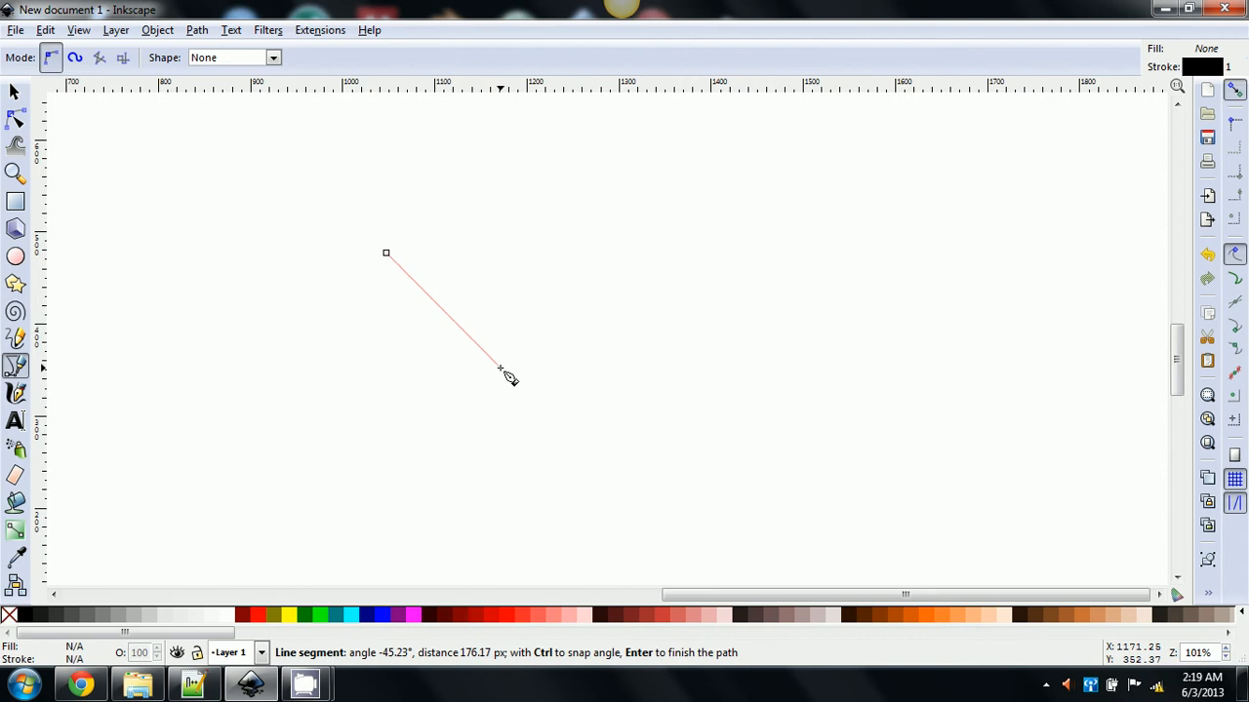
{"action": "left_click_drag", "start_coordinate": [498, 371], "coordinate": [619, 283]}
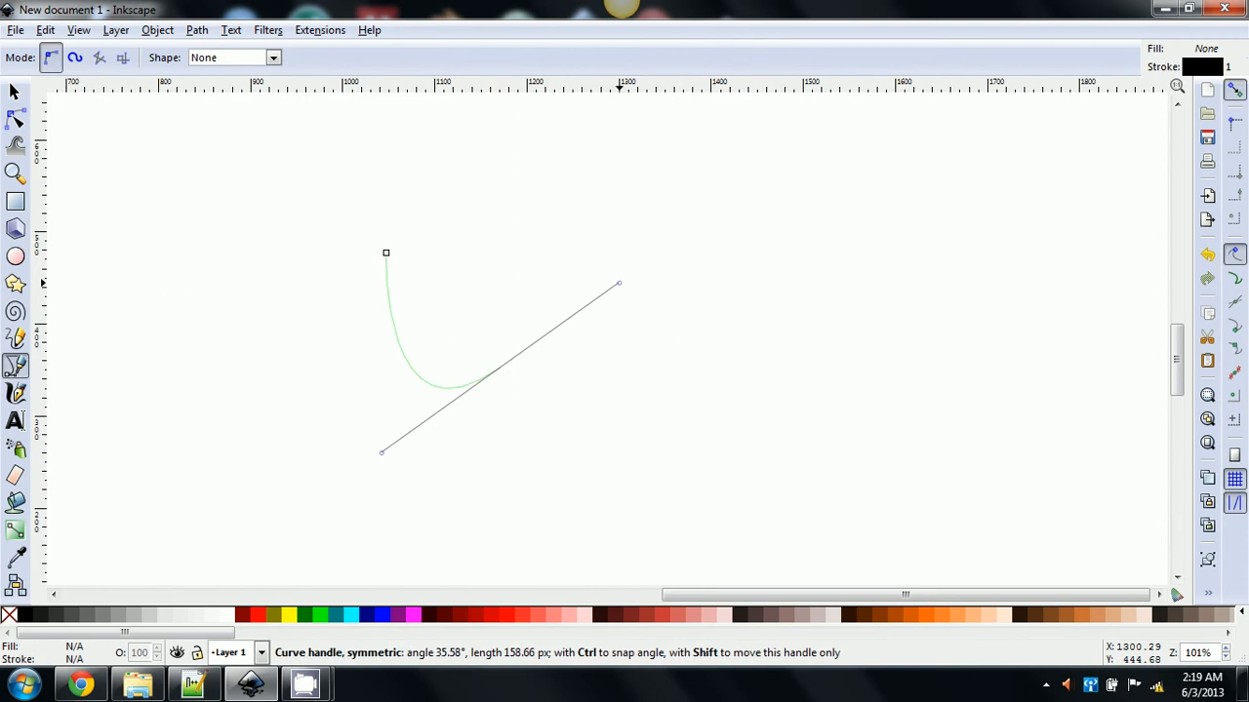
{"action": "left_click", "coordinate": [490, 232]}
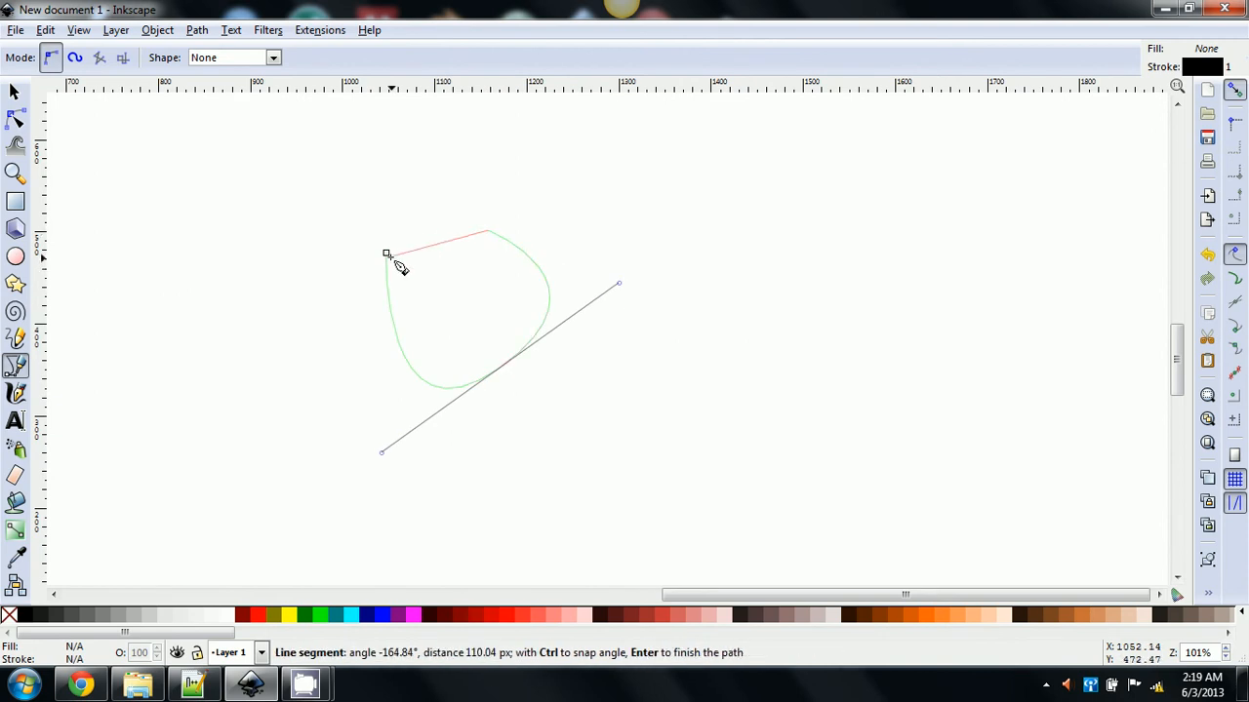
{"action": "left_click", "coordinate": [385, 253]}
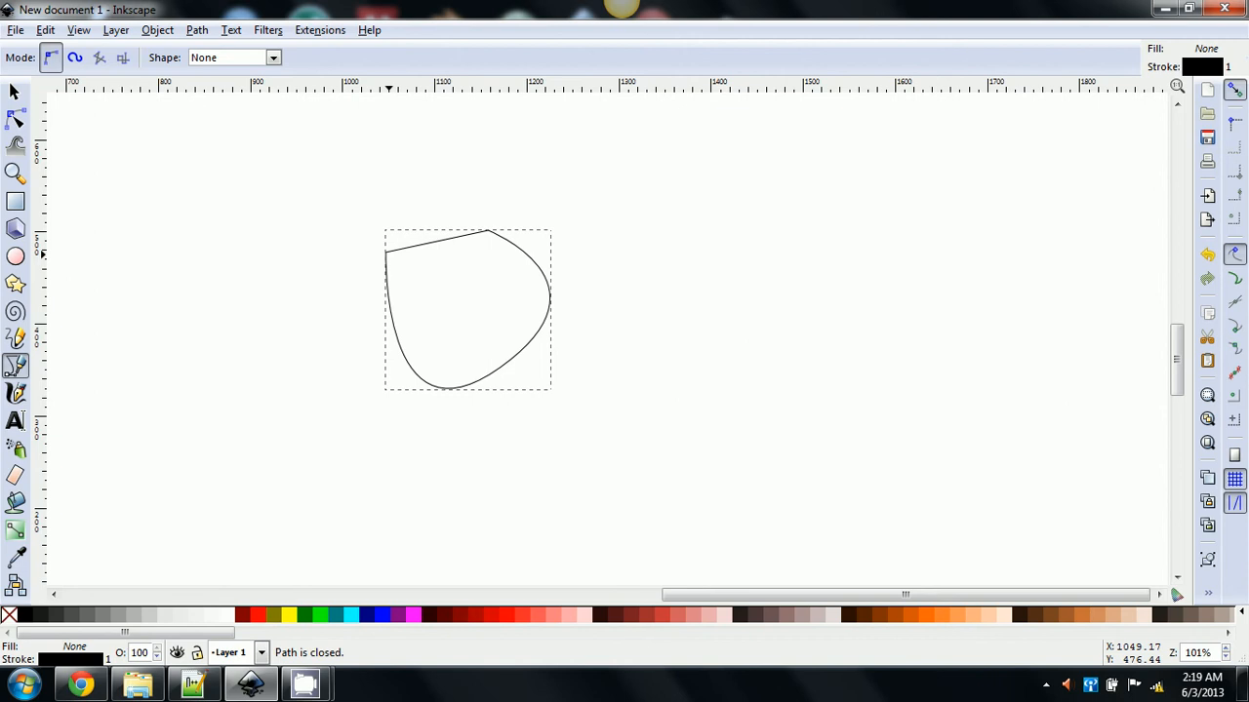
{"action": "left_click", "coordinate": [15, 118]}
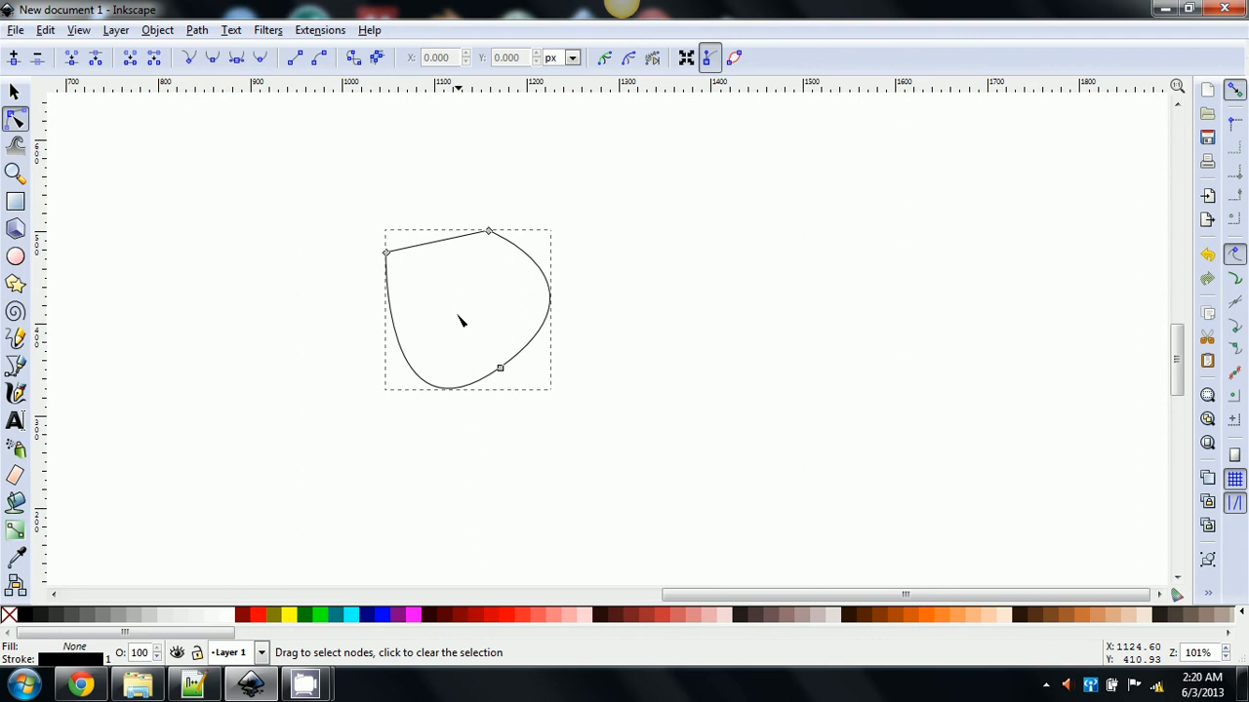
Step: Draw a light blue ellipse about 144 by 138 px beside the curved path
{"action": "left_click", "coordinate": [15, 256]}
{"action": "left_click_drag", "start_coordinate": [175, 226], "coordinate": [307, 352]}
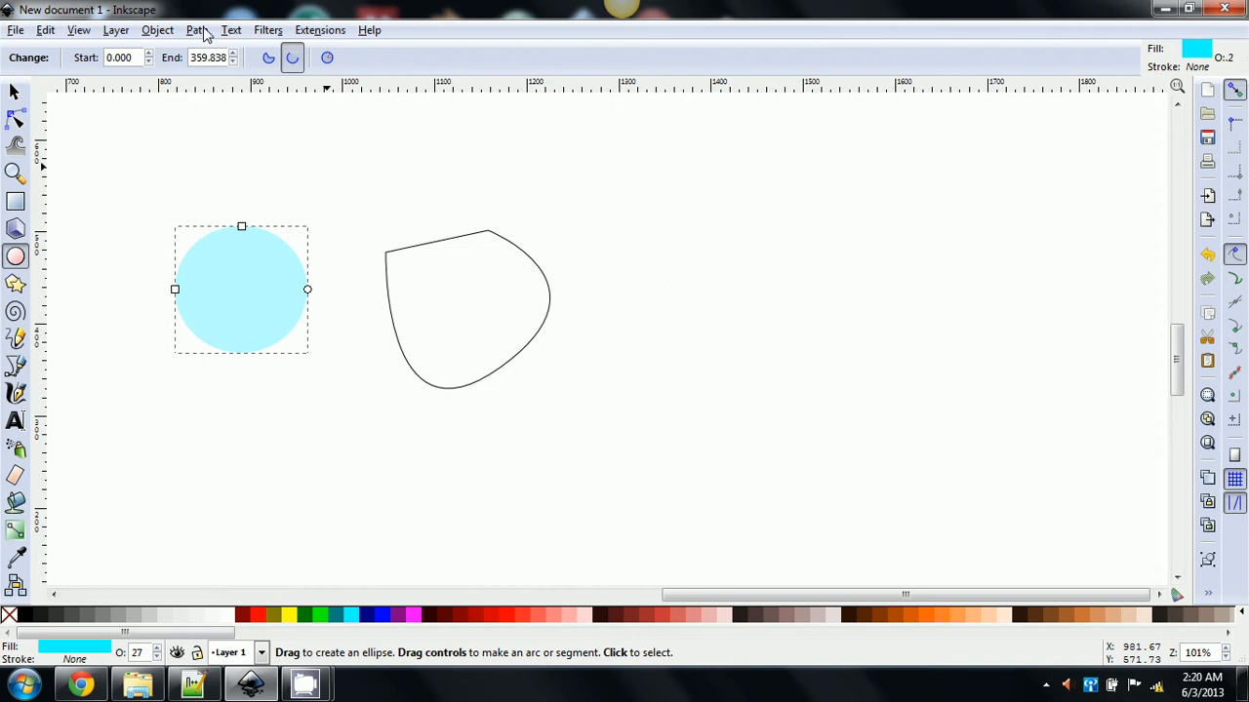
Step: Try to convert the blue ellipse to a path, and reselect it for node editing
{"action": "left_click", "coordinate": [204, 31]}
{"action": "left_click", "coordinate": [221, 55]}
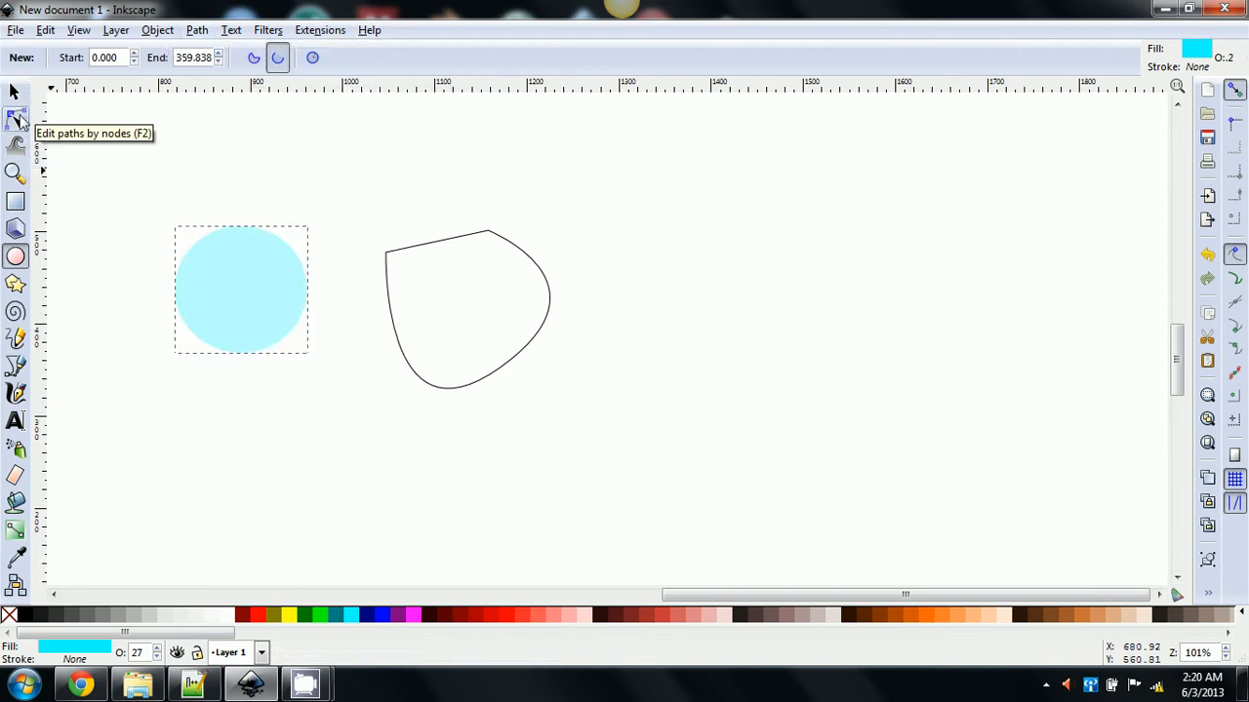
{"action": "left_click", "coordinate": [59, 181]}
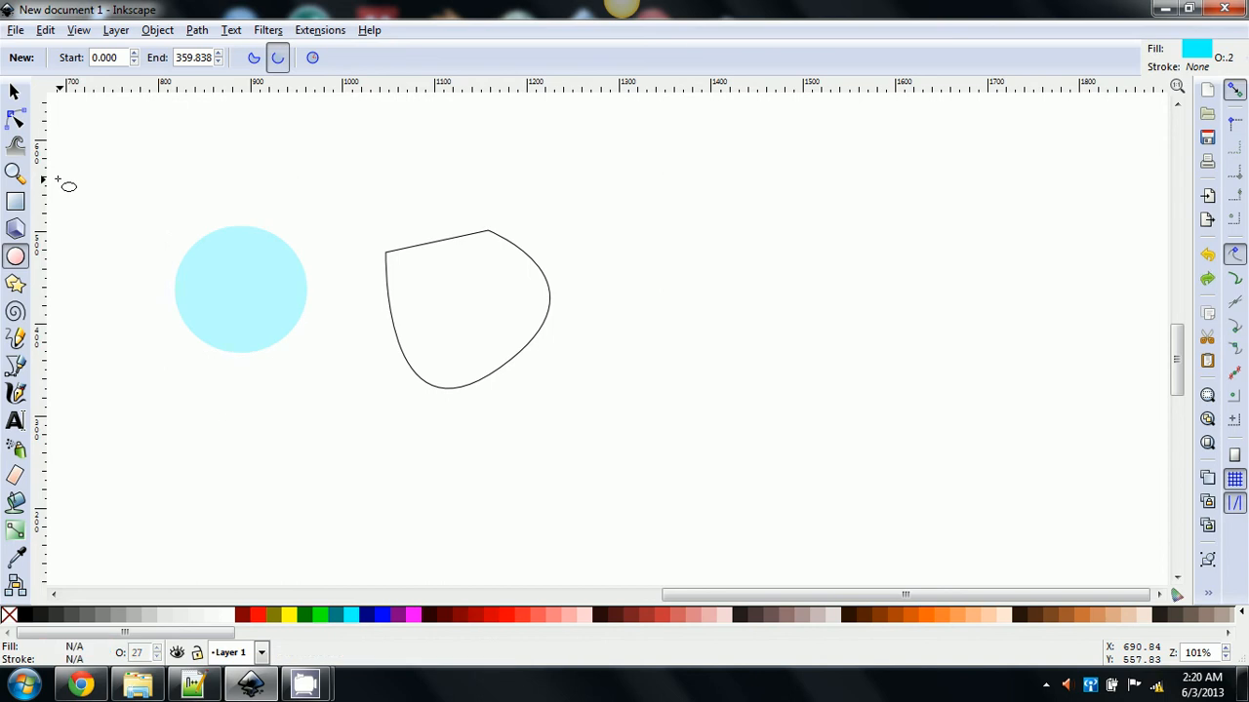
{"action": "left_click", "coordinate": [17, 91]}
{"action": "left_click", "coordinate": [291, 299]}
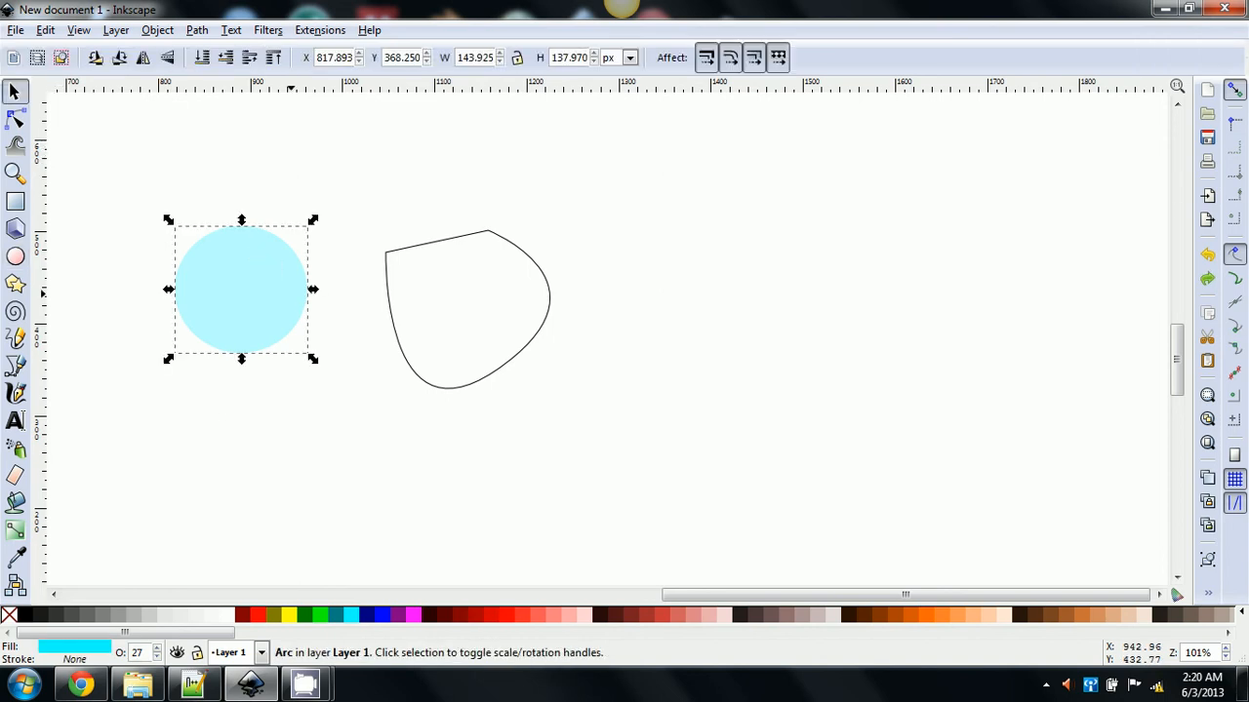
{"action": "left_click", "coordinate": [16, 118]}
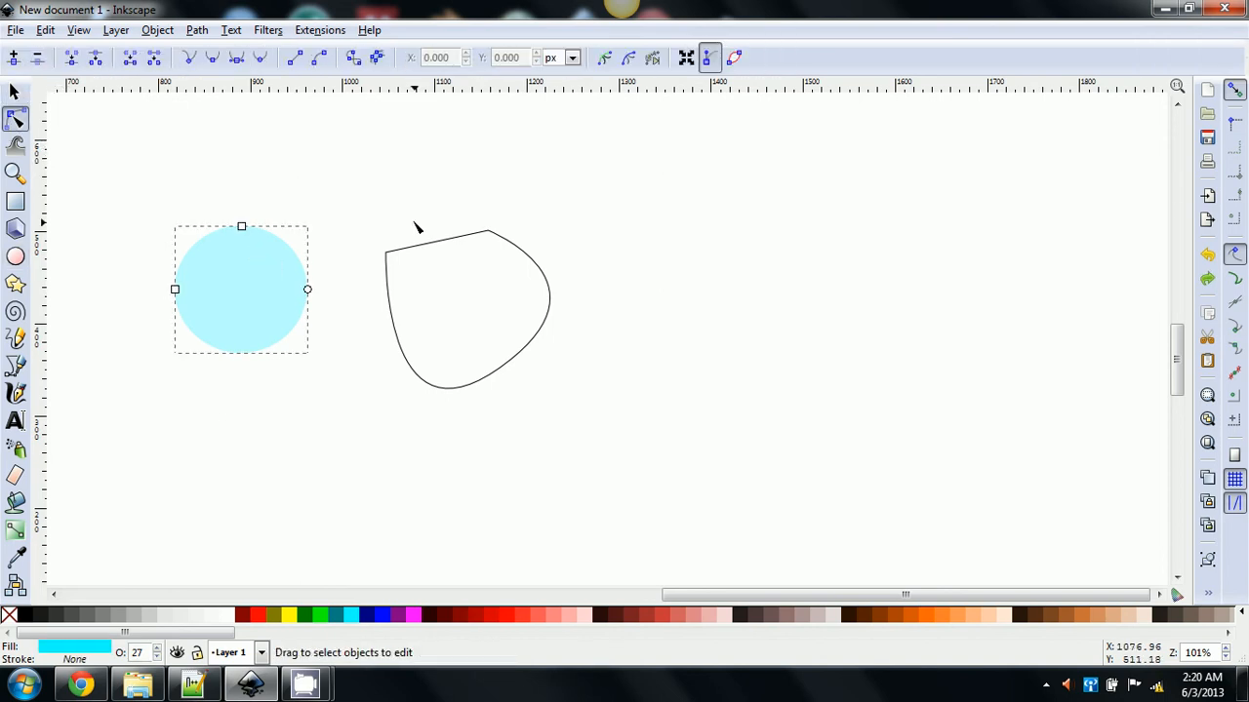
Step: Move the outlined path's upper-left node to about X 1065, Y 430 px and pull the smooth lower node's right handle farther outward
{"action": "left_click", "coordinate": [438, 242]}
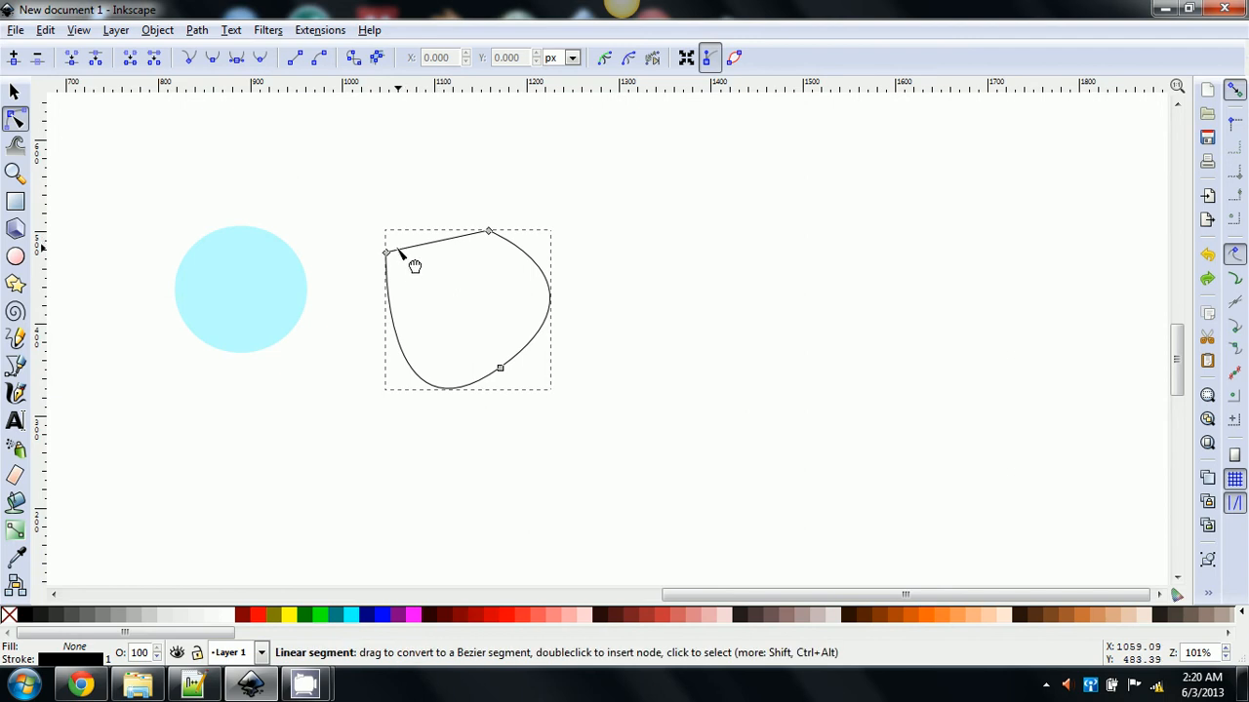
{"action": "left_click_drag", "start_coordinate": [387, 256], "coordinate": [402, 297]}
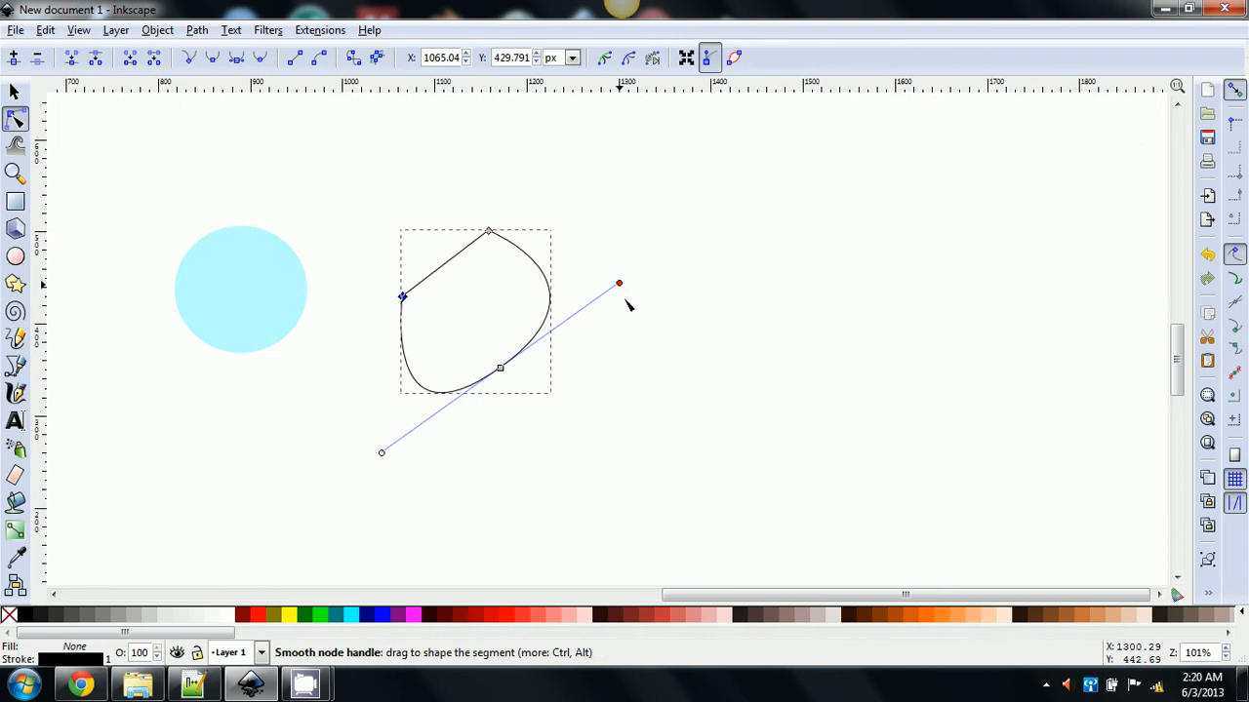
{"action": "left_click_drag", "start_coordinate": [627, 305], "coordinate": [664, 300]}
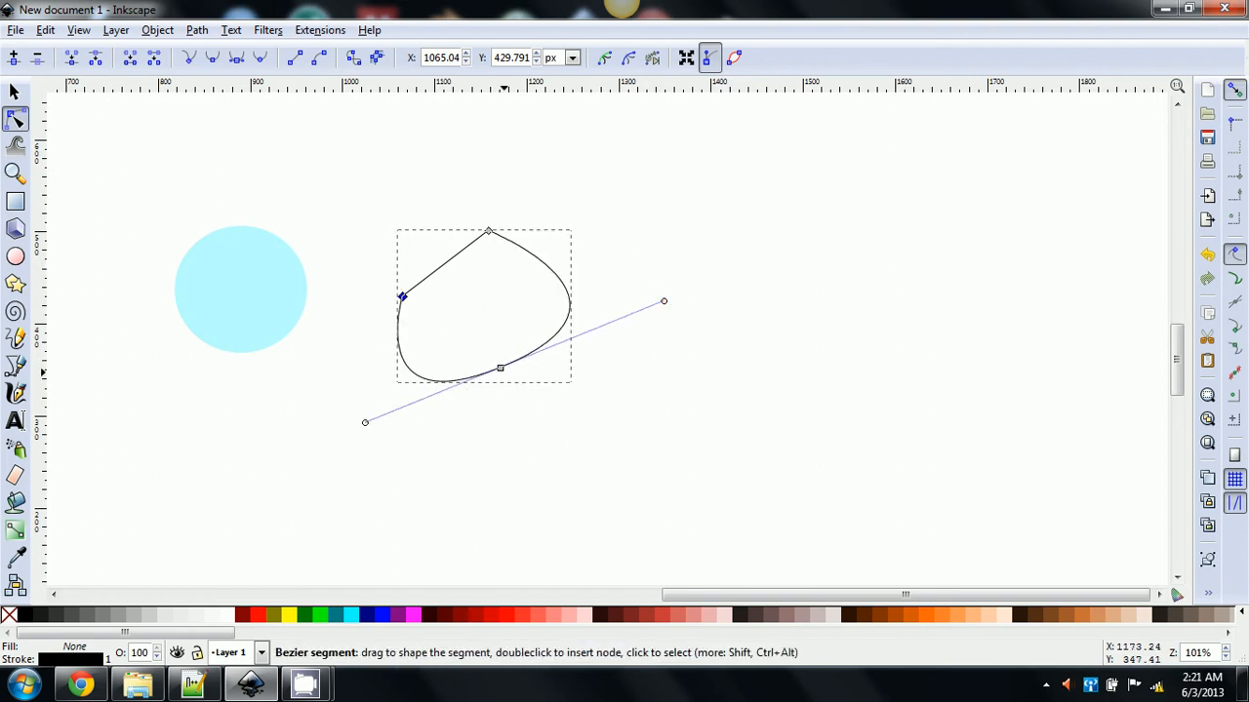
Step: Change the outlined path's lower node to a cusp and shorten only its left handle
{"action": "left_click", "coordinate": [501, 369]}
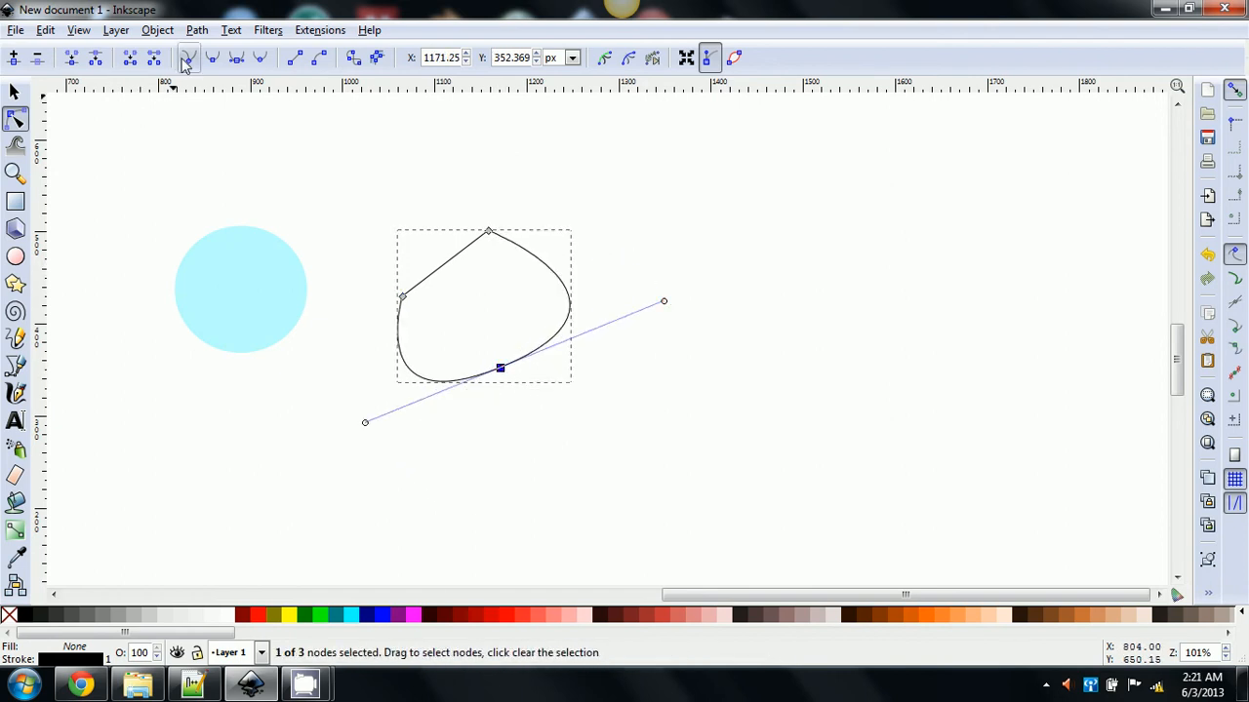
{"action": "left_click", "coordinate": [186, 59]}
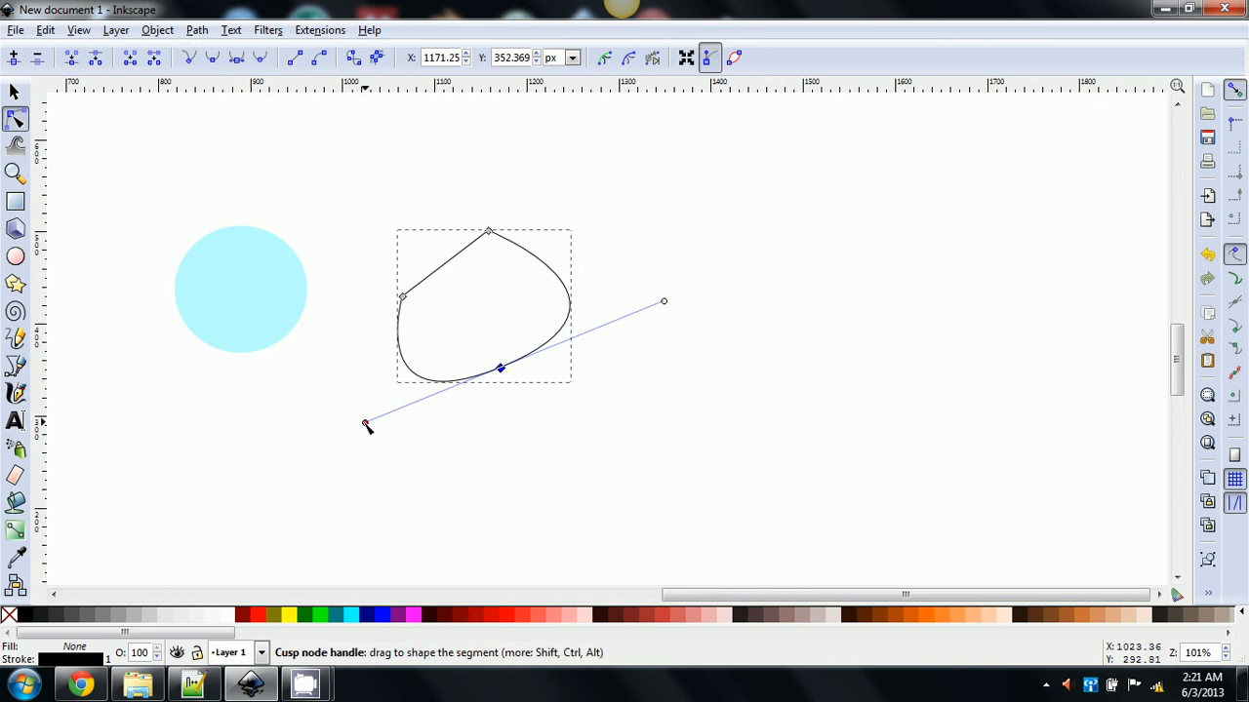
{"action": "left_click_drag", "start_coordinate": [365, 423], "coordinate": [394, 397]}
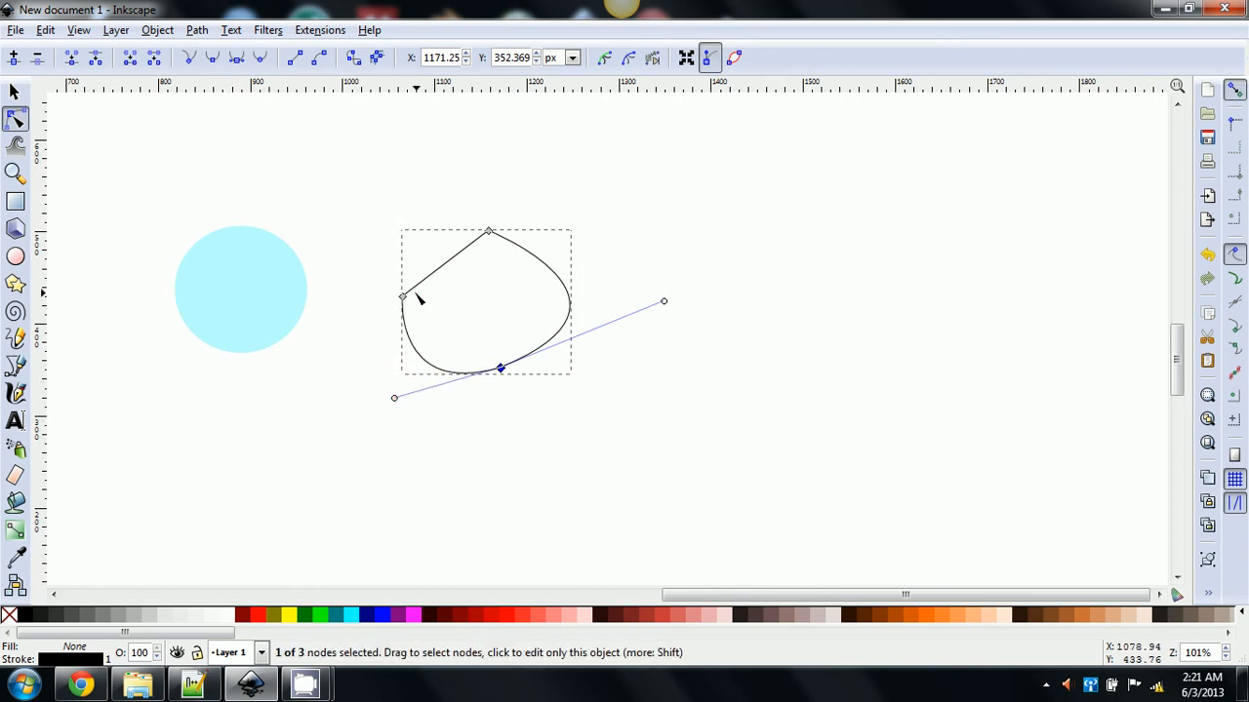
Step: Squeeze the blue ellipse to about 130 px high with its shape handle, and stretch it to about 139 px with the Selector
{"action": "left_click", "coordinate": [231, 295]}
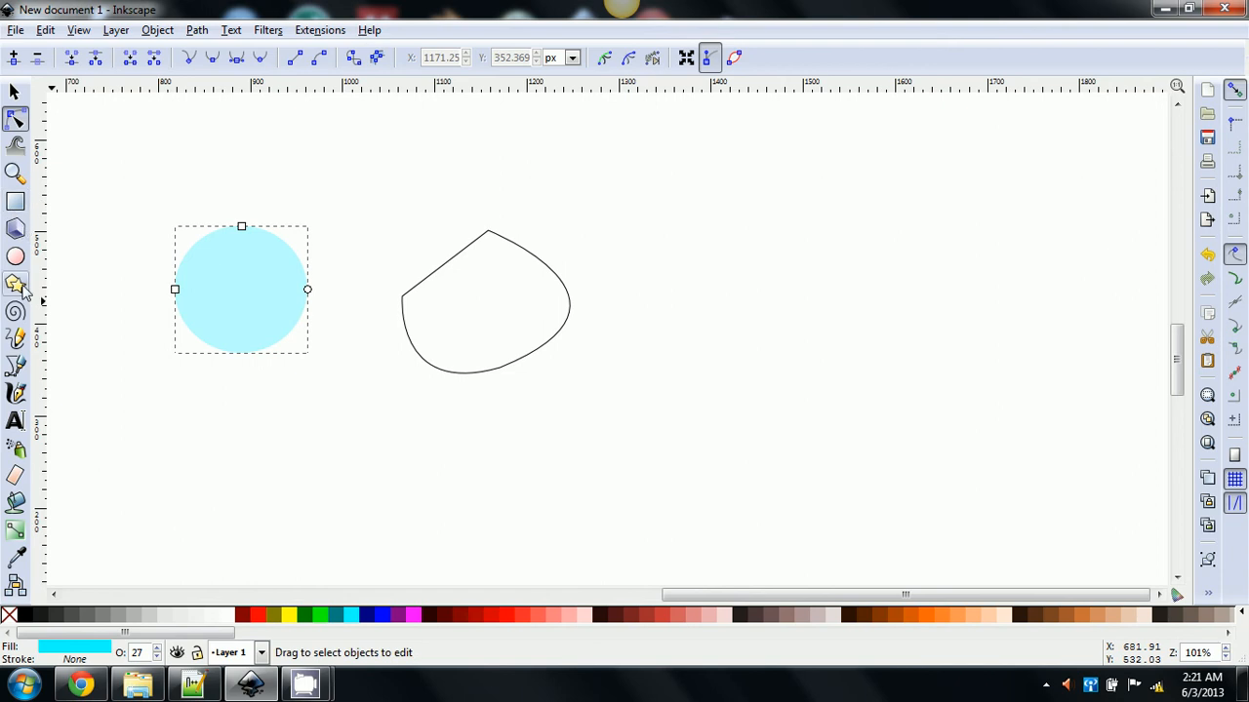
{"action": "mouse_move", "coordinate": [244, 227]}
{"action": "left_mouse_down"}
{"action": "mouse_move", "coordinate": [244, 199]}
{"action": "mouse_move", "coordinate": [245, 244]}
{"action": "mouse_move", "coordinate": [242, 230]}
{"action": "left_mouse_up"}
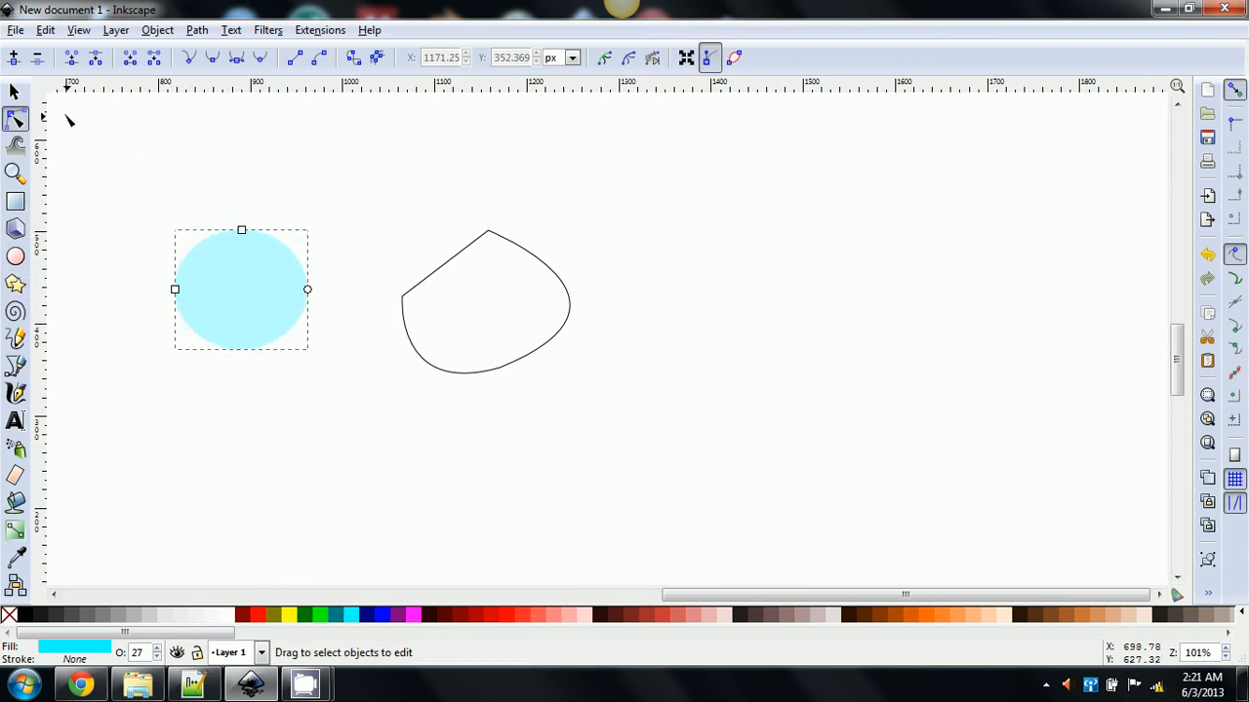
{"action": "left_click", "coordinate": [14, 90]}
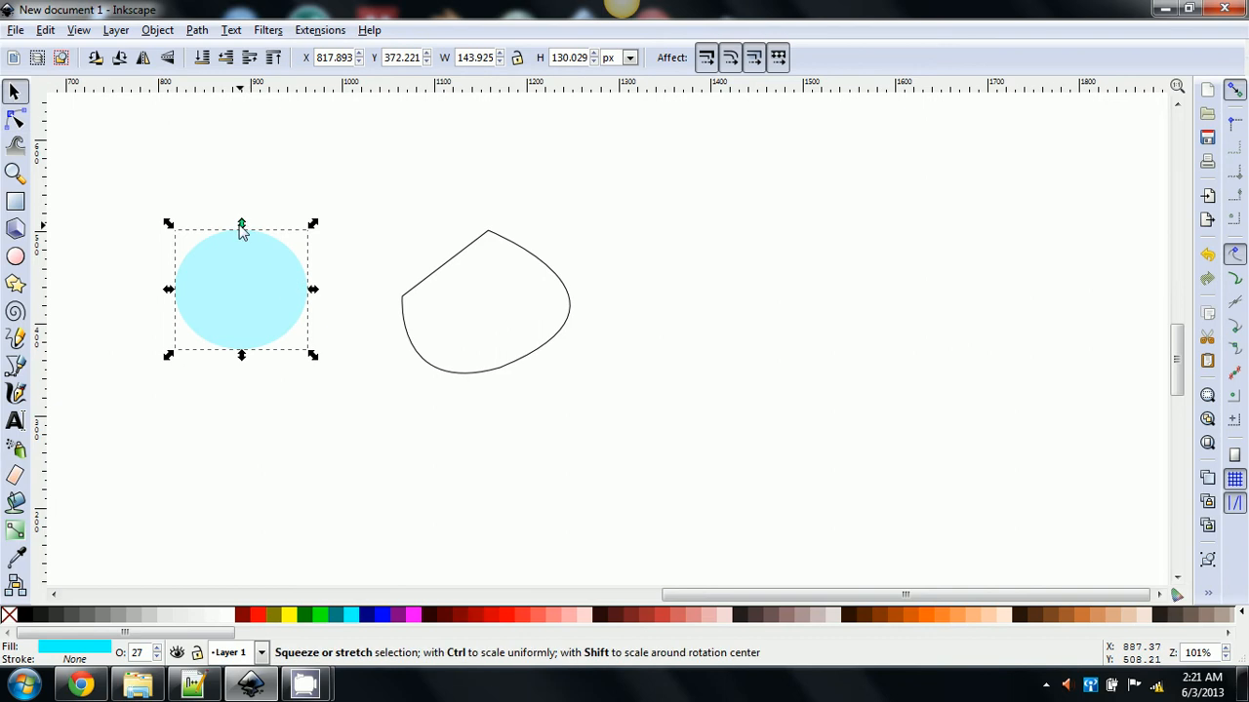
{"action": "mouse_move", "coordinate": [242, 224]}
{"action": "left_mouse_down"}
{"action": "mouse_move", "coordinate": [240, 201]}
{"action": "mouse_move", "coordinate": [240, 237]}
{"action": "mouse_move", "coordinate": [244, 221]}
{"action": "left_mouse_up"}
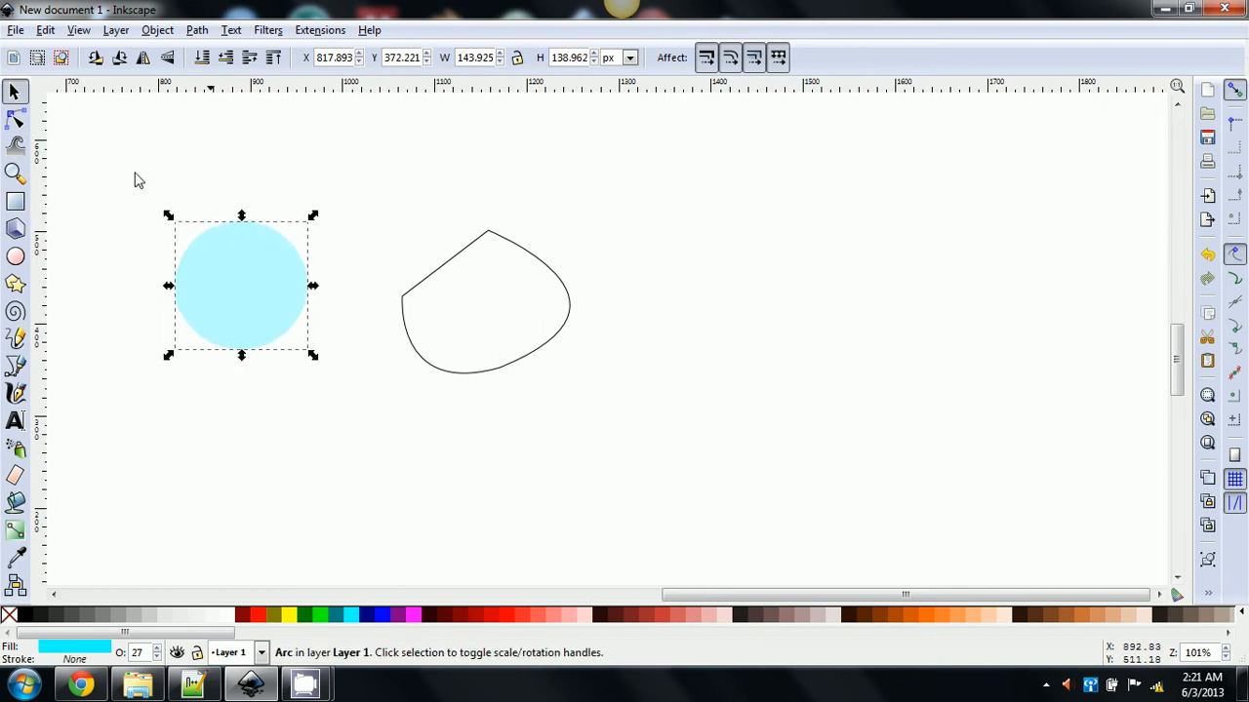
Step: Adjust the blue ellipse's arc handle slightly and convert the ellipse to a path
{"action": "left_click", "coordinate": [15, 118]}
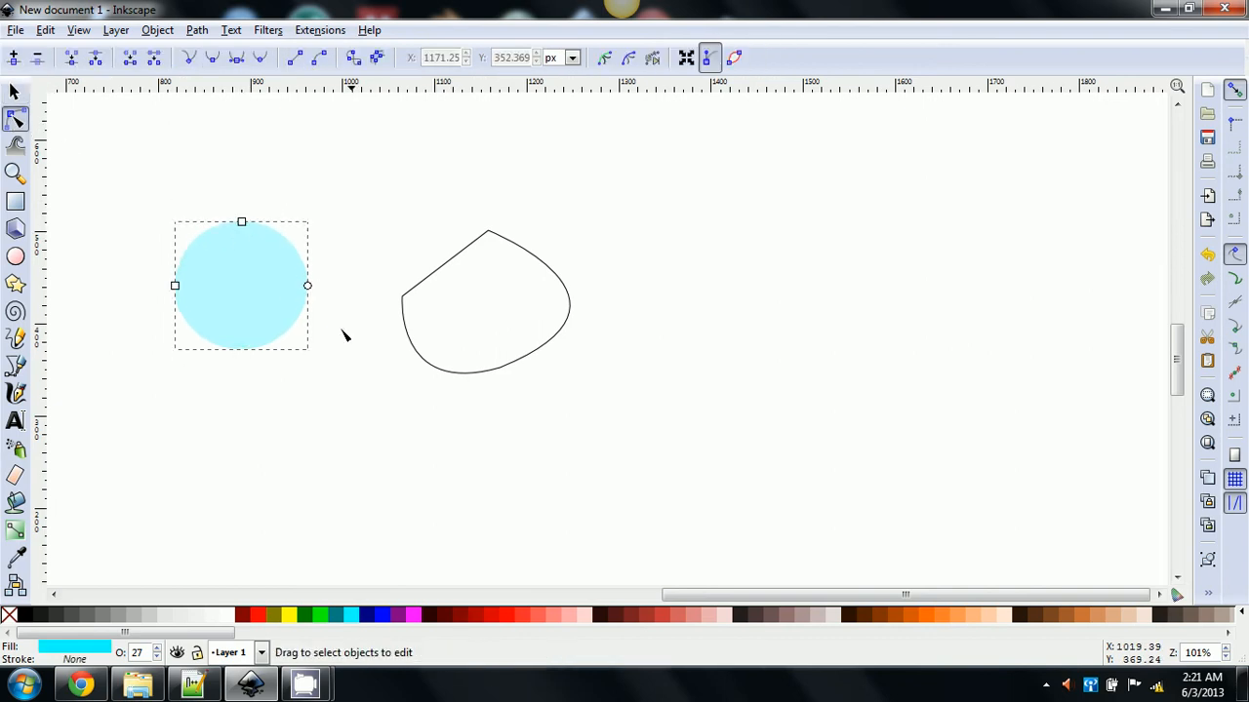
{"action": "mouse_move", "coordinate": [311, 286]}
{"action": "left_mouse_down"}
{"action": "mouse_move", "coordinate": [295, 248]}
{"action": "mouse_move", "coordinate": [273, 242]}
{"action": "mouse_move", "coordinate": [306, 273]}
{"action": "mouse_move", "coordinate": [303, 262]}
{"action": "mouse_move", "coordinate": [307, 286]}
{"action": "left_mouse_up"}
{"action": "left_click", "coordinate": [197, 30]}
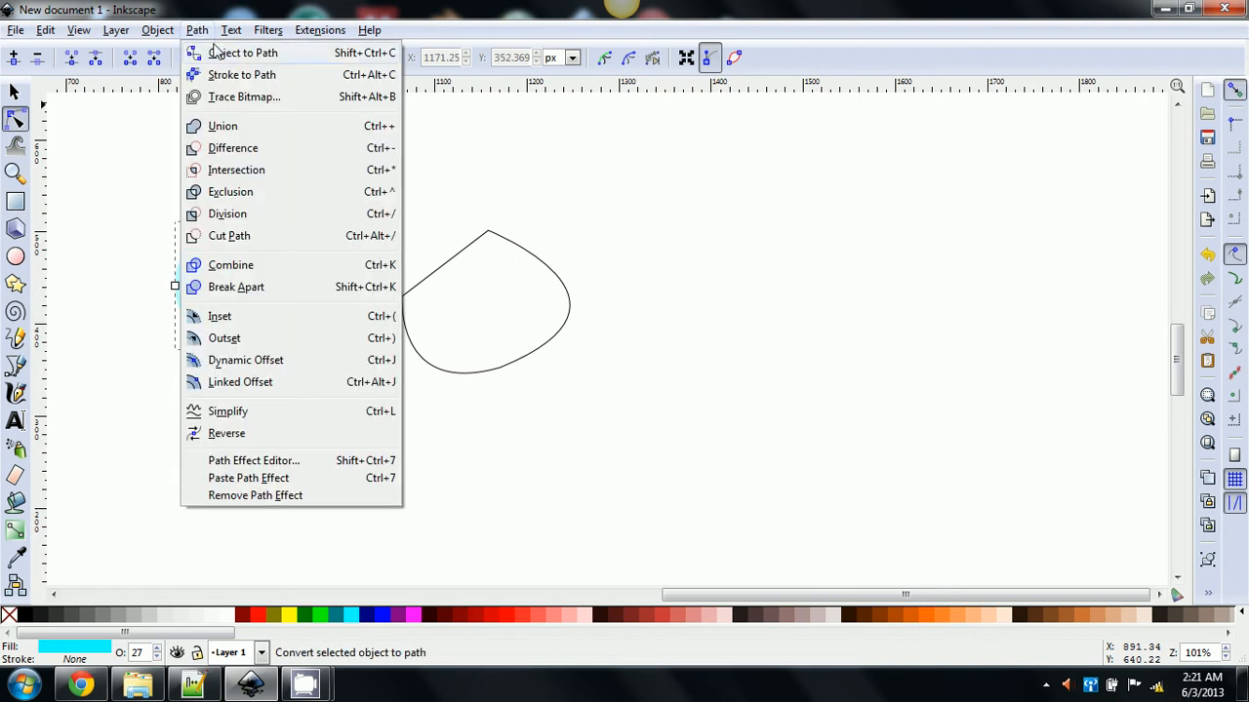
{"action": "left_click", "coordinate": [217, 52]}
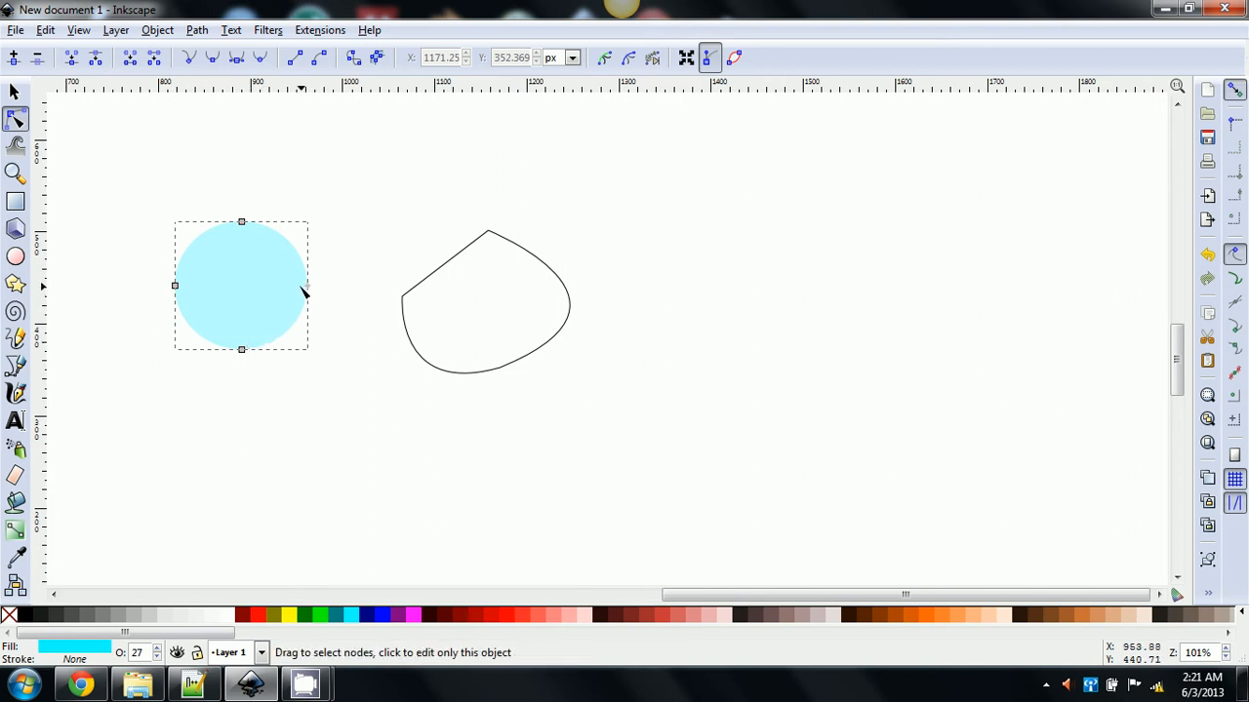
Step: Reshape the blue path by moving its right-hand end nodes to about X 981, Y 442 and X 998, Y 377 px and curving its lower edge inward
{"action": "left_click_drag", "start_coordinate": [307, 286], "coordinate": [325, 286]}
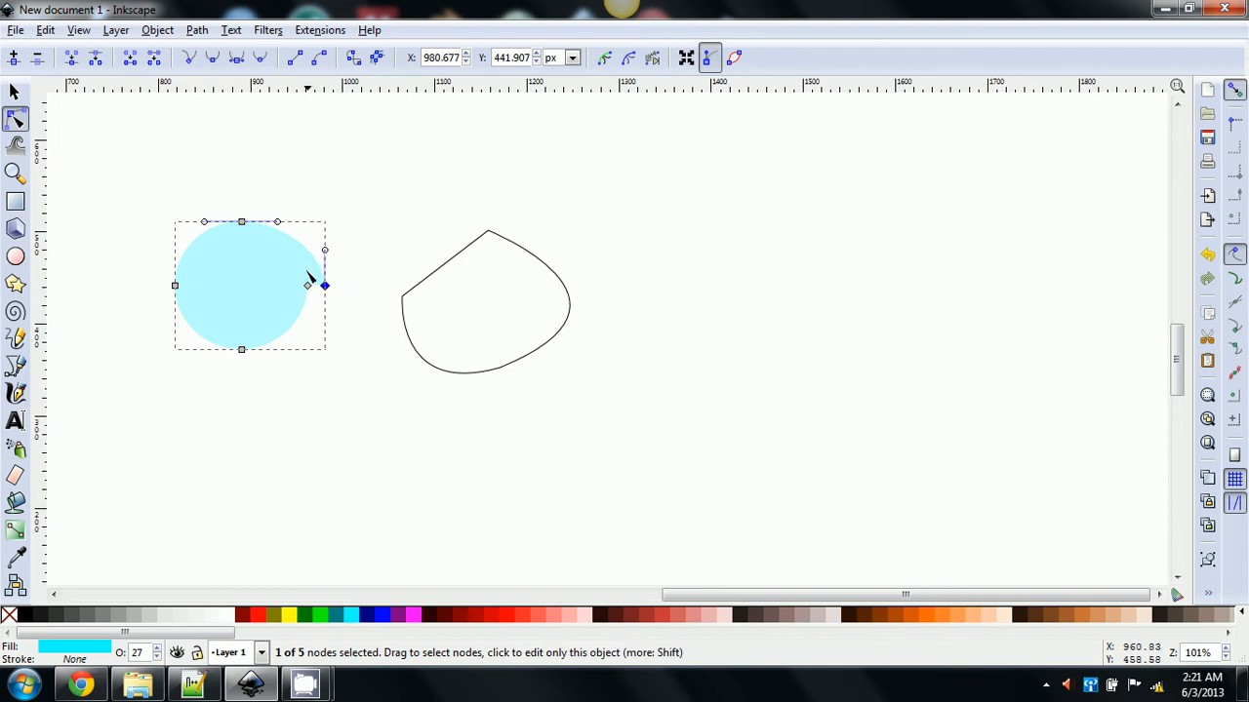
{"action": "left_click_drag", "start_coordinate": [310, 285], "coordinate": [342, 348]}
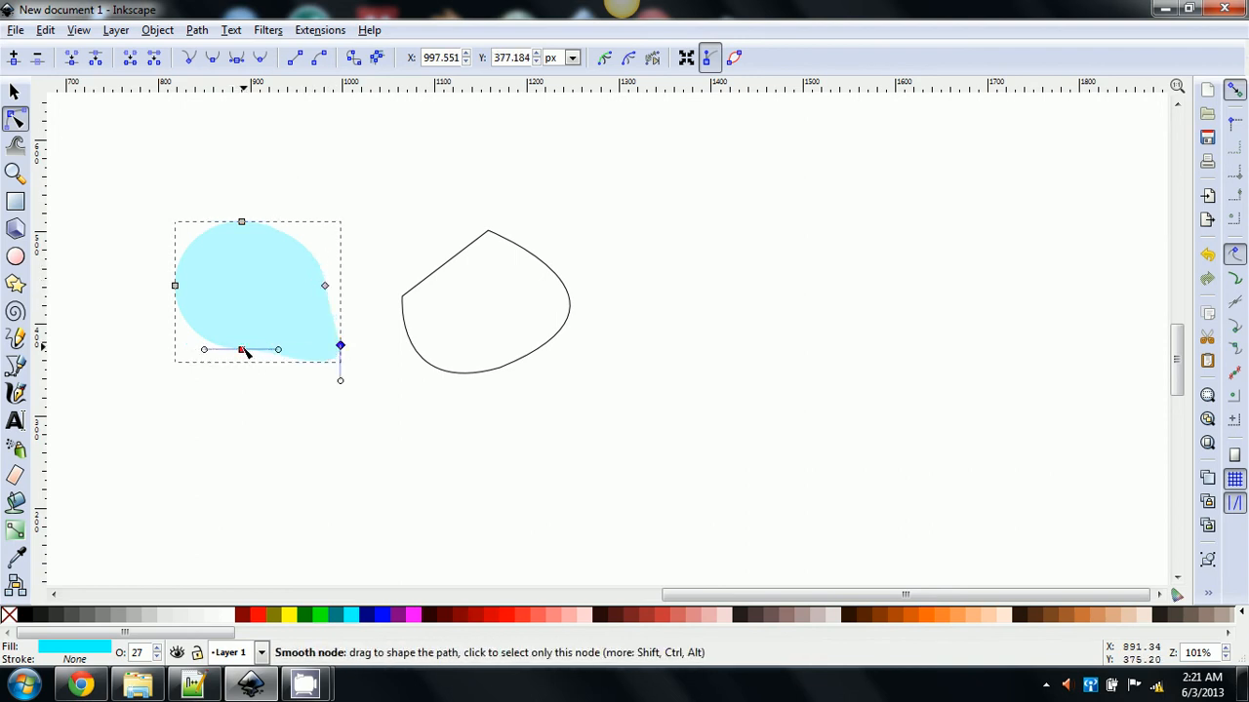
{"action": "left_click_drag", "start_coordinate": [244, 352], "coordinate": [302, 283]}
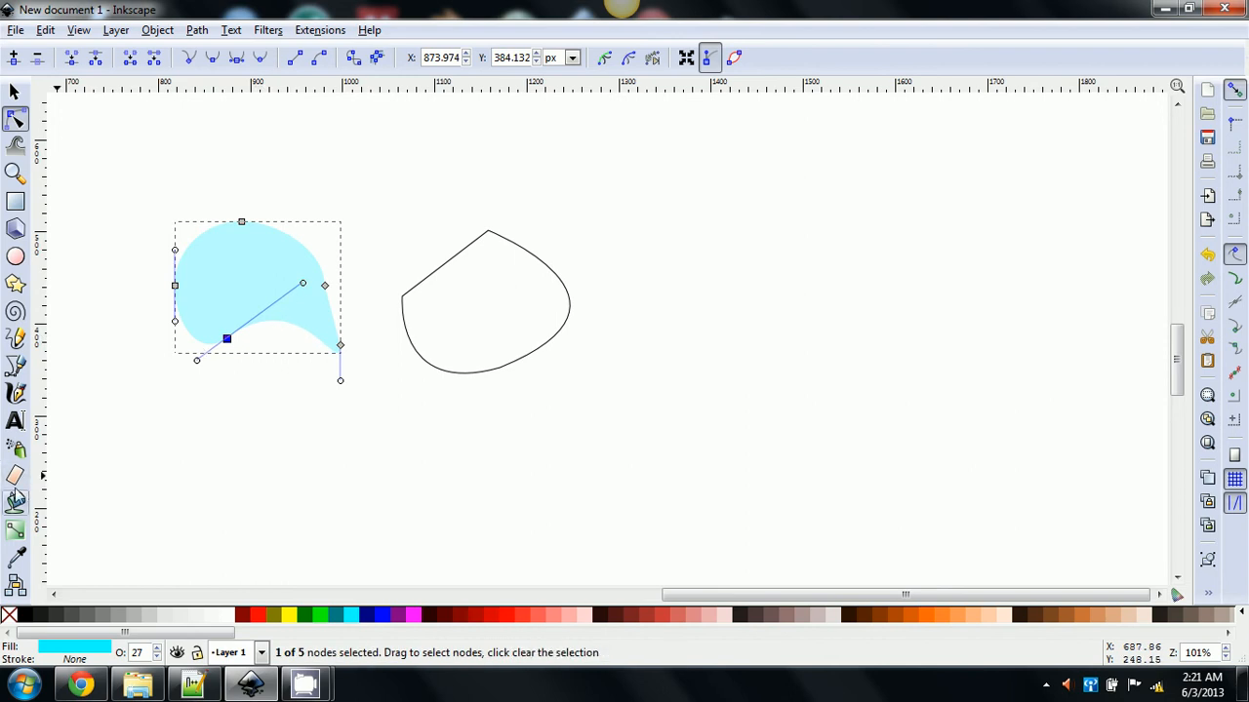
Step: Spray overlapping clones of the blue shape below it and across the area beyond the outlined path, using the Spray tool
{"action": "left_click", "coordinate": [19, 451]}
{"action": "mouse_move", "coordinate": [150, 426]}
{"action": "left_mouse_down"}
{"action": "mouse_move", "coordinate": [243, 464]}
{"action": "mouse_move", "coordinate": [287, 456]}
{"action": "left_mouse_up"}
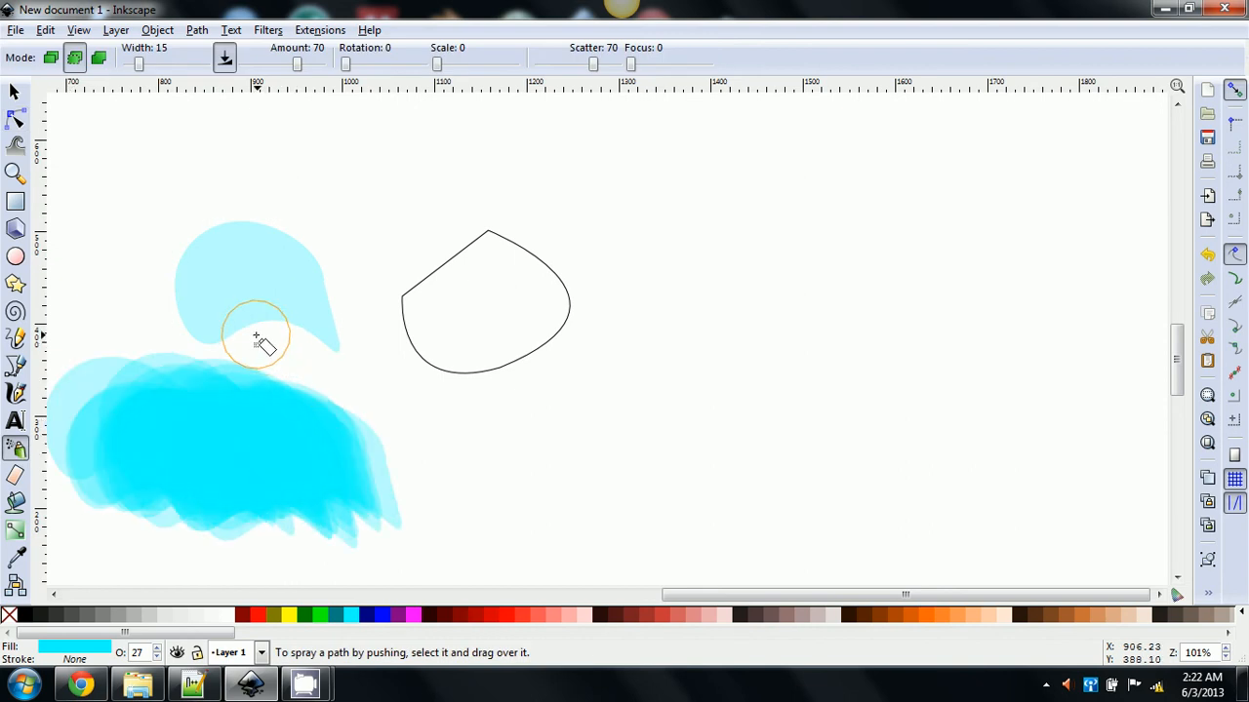
{"action": "left_click_drag", "start_coordinate": [256, 337], "coordinate": [256, 284]}
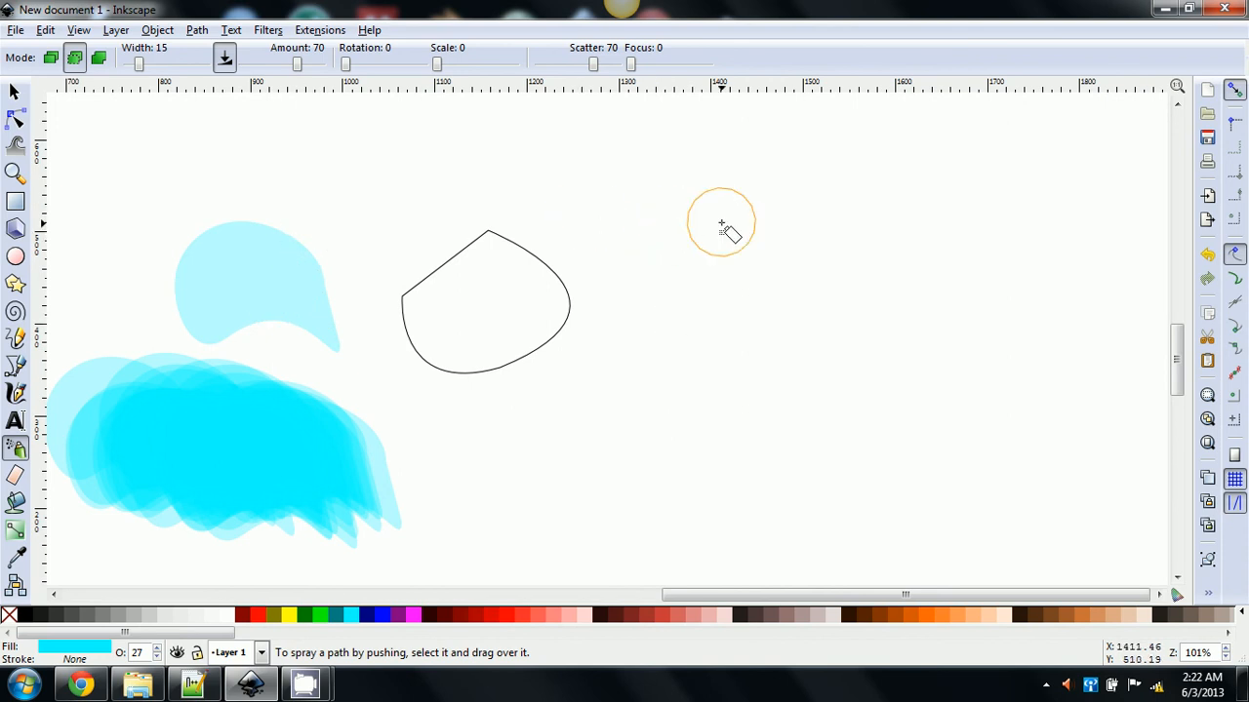
{"action": "mouse_move", "coordinate": [722, 227]}
{"action": "left_mouse_down"}
{"action": "mouse_move", "coordinate": [719, 388]}
{"action": "mouse_move", "coordinate": [670, 410]}
{"action": "mouse_move", "coordinate": [823, 422]}
{"action": "left_mouse_up"}
{"action": "mouse_move", "coordinate": [880, 295]}
{"action": "left_mouse_down"}
{"action": "mouse_move", "coordinate": [939, 381]}
{"action": "mouse_move", "coordinate": [924, 423]}
{"action": "left_mouse_up"}
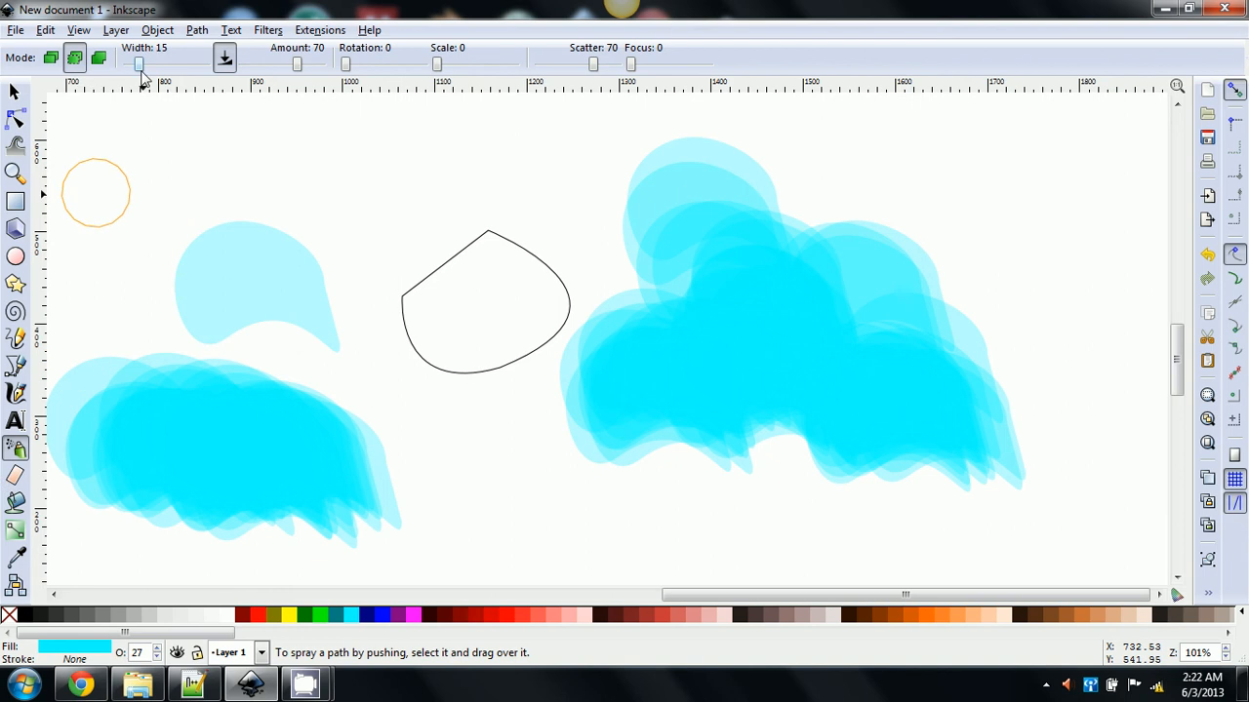
Step: Spray another cluster of clones above the blue shape with the amount set to 24, and delete everything on the canvas
{"action": "left_click_drag", "start_coordinate": [293, 66], "coordinate": [262, 67]}
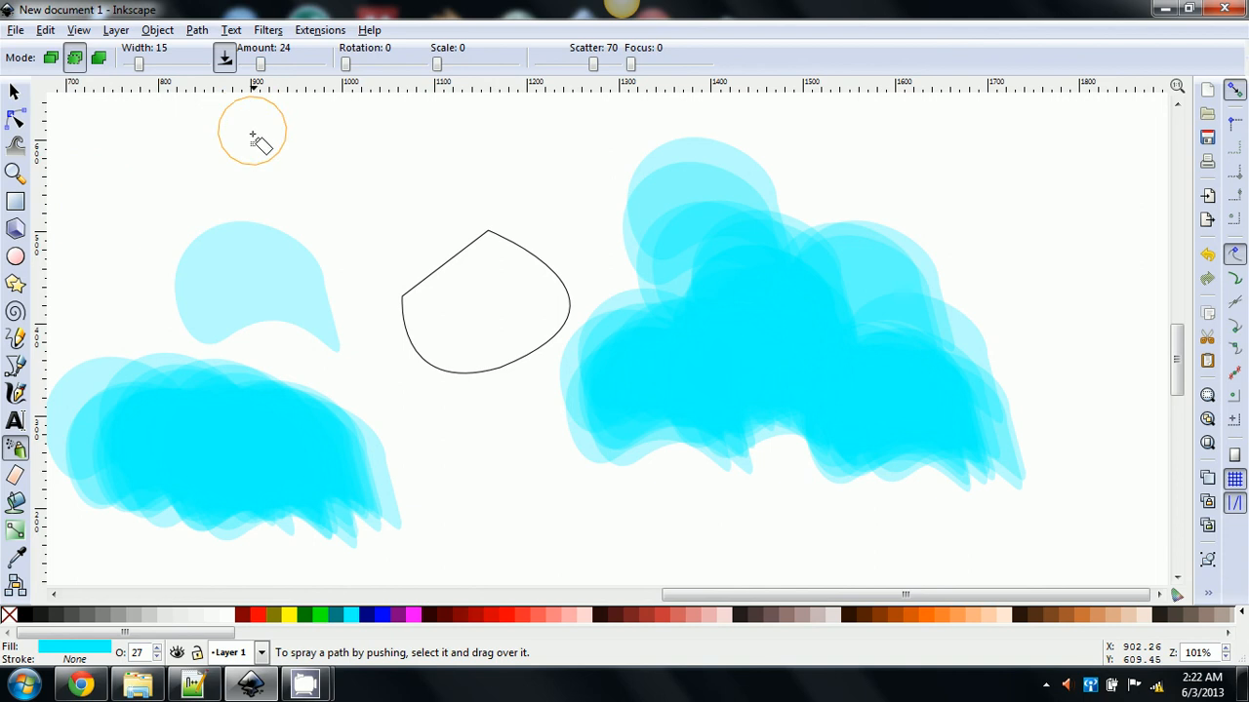
{"action": "left_click_drag", "start_coordinate": [256, 139], "coordinate": [393, 151]}
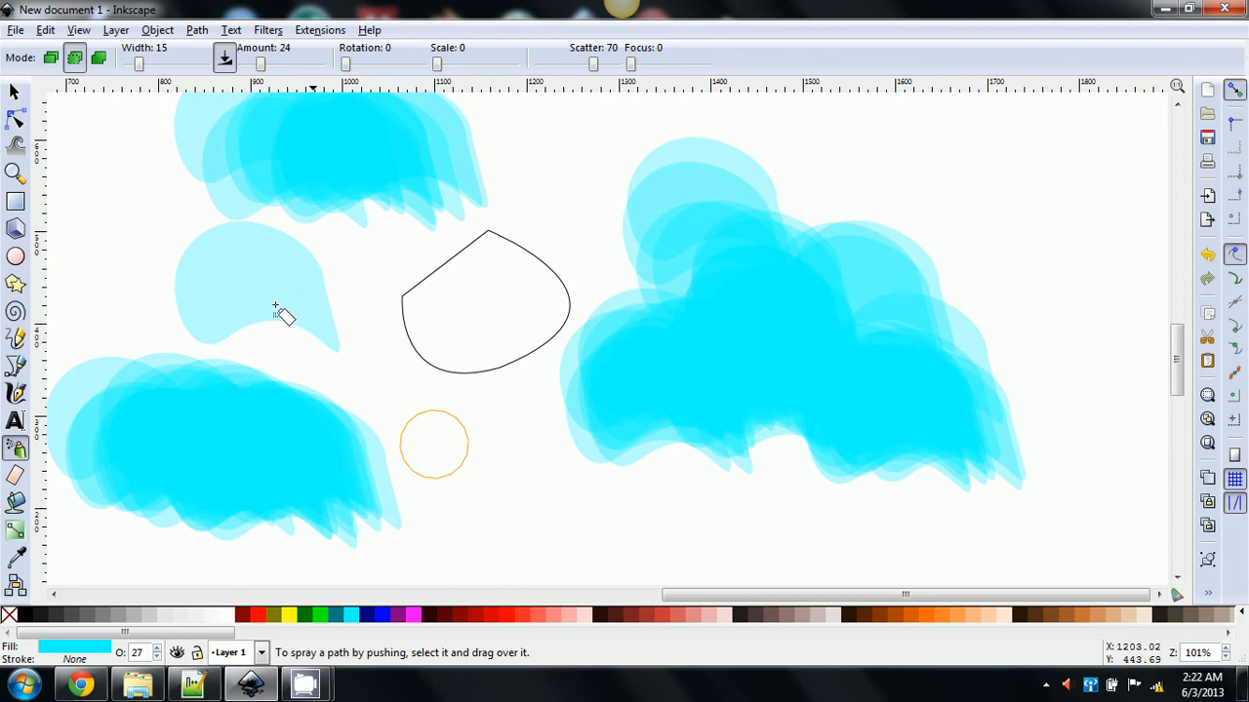
{"action": "key", "text": "ctrl+a"}
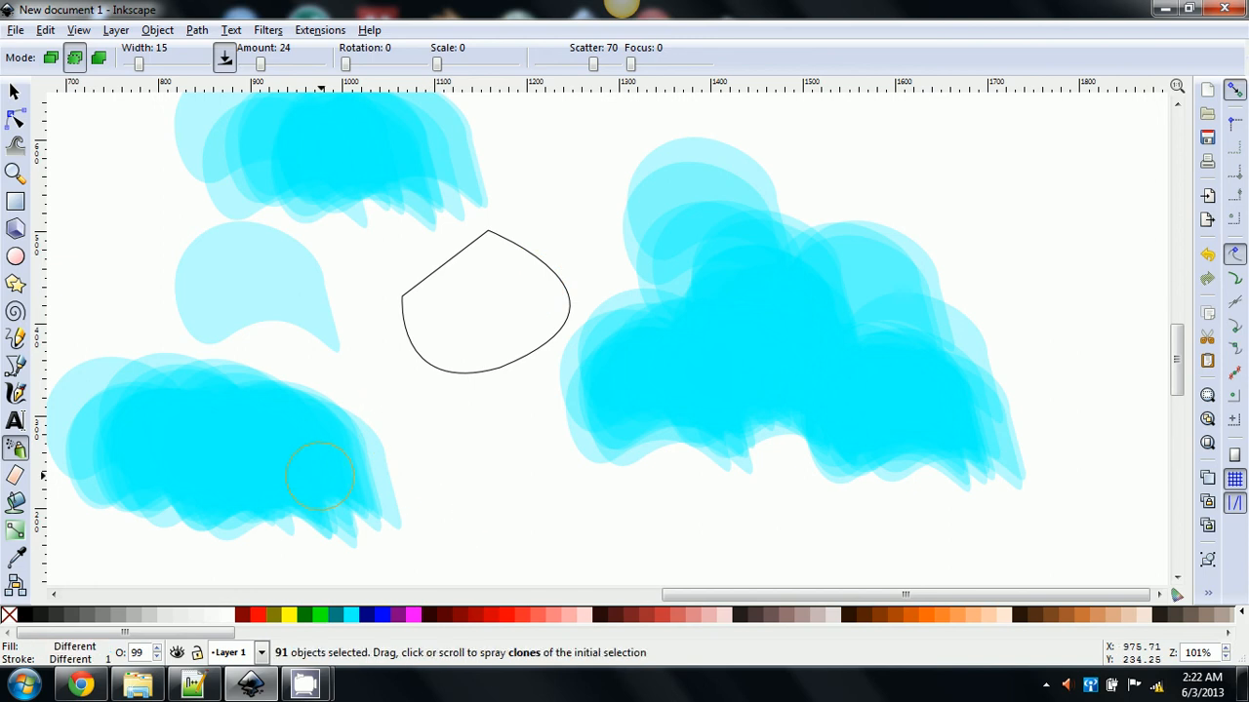
{"action": "key", "text": "Delete"}
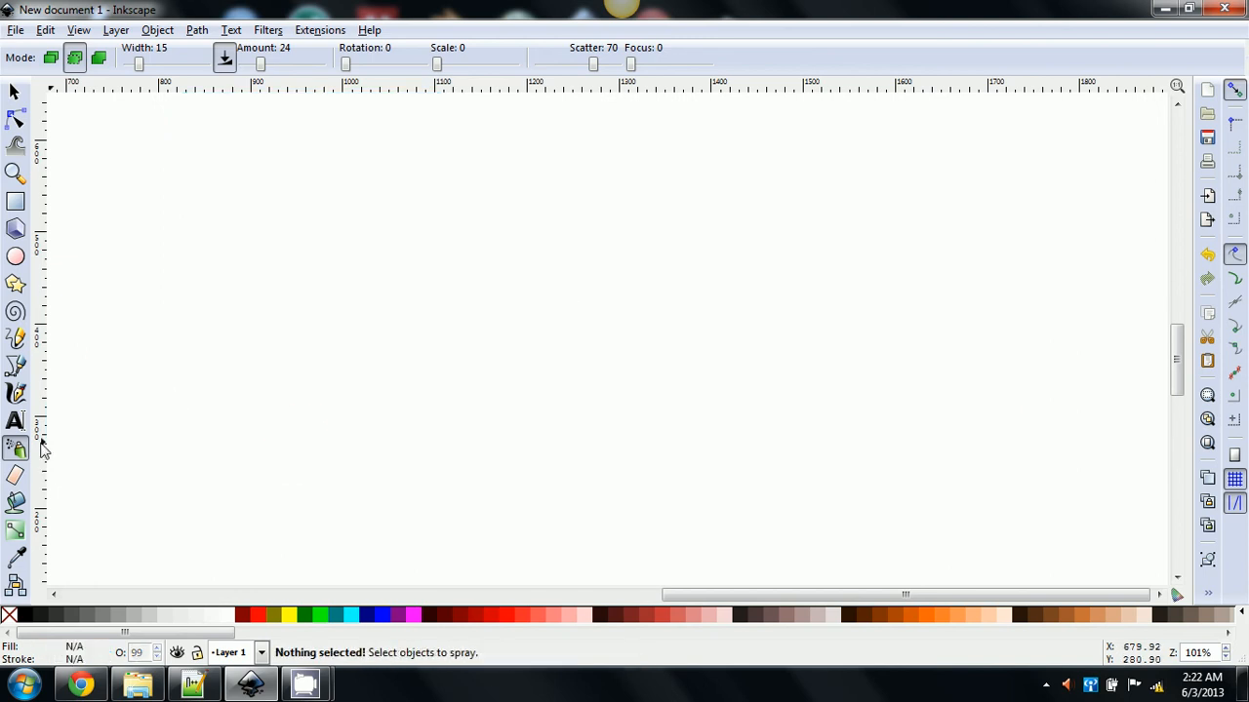
Step: Activate the Eraser tool briefly, and try to fill the empty canvas with the Paint Bucket
{"action": "left_click", "coordinate": [14, 475]}
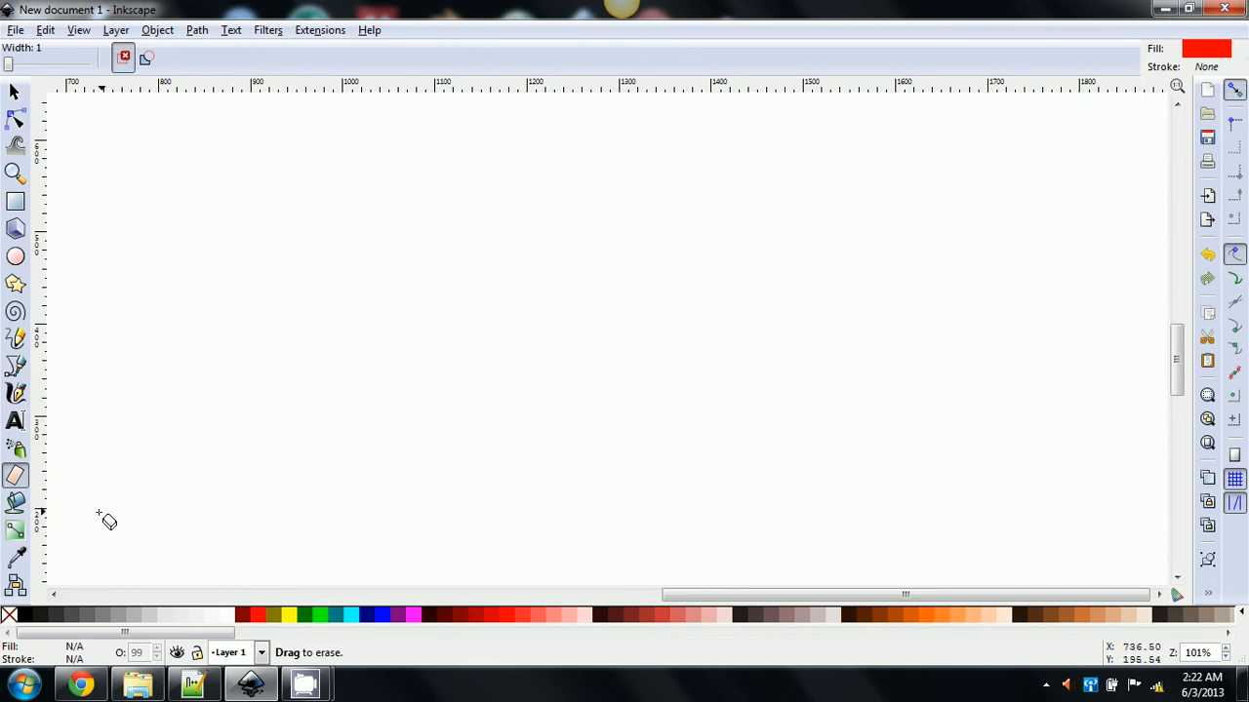
{"action": "left_click", "coordinate": [15, 503]}
{"action": "left_click", "coordinate": [412, 392]}
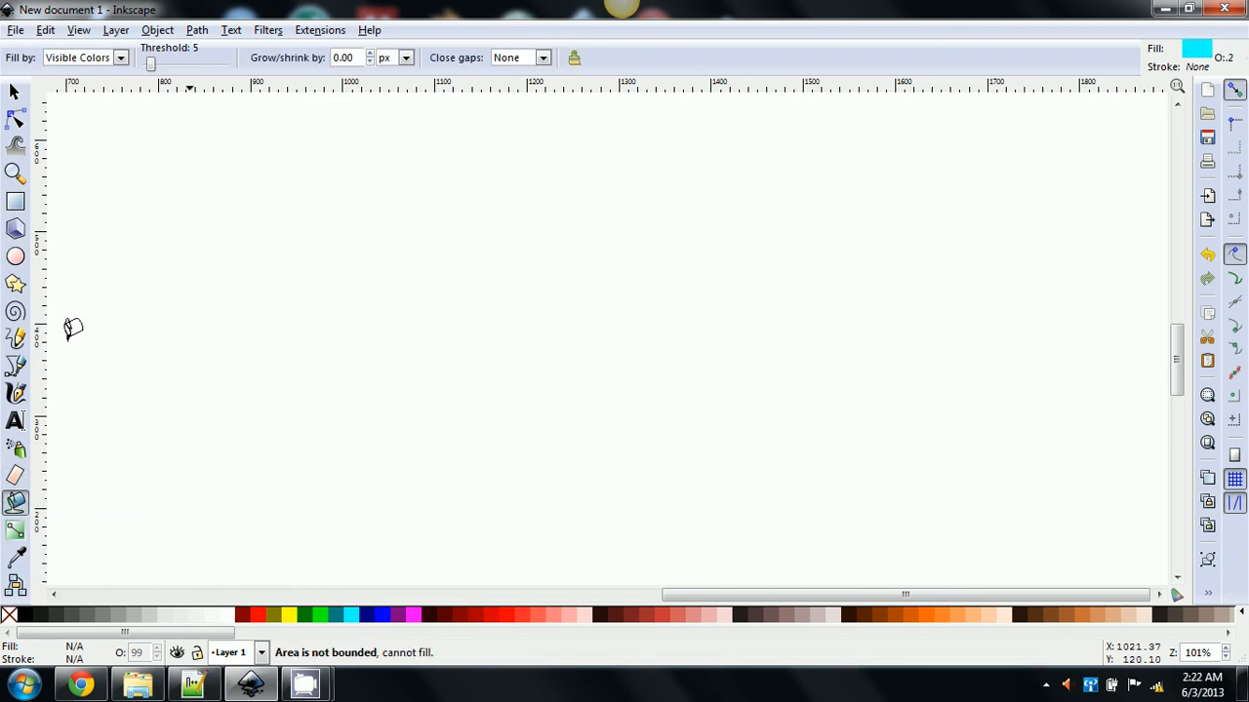
Step: Draw a rectangle about 248 by 212 px on the empty canvas and colour it Navy
{"action": "left_click", "coordinate": [15, 200]}
{"action": "left_click_drag", "start_coordinate": [230, 241], "coordinate": [459, 435]}
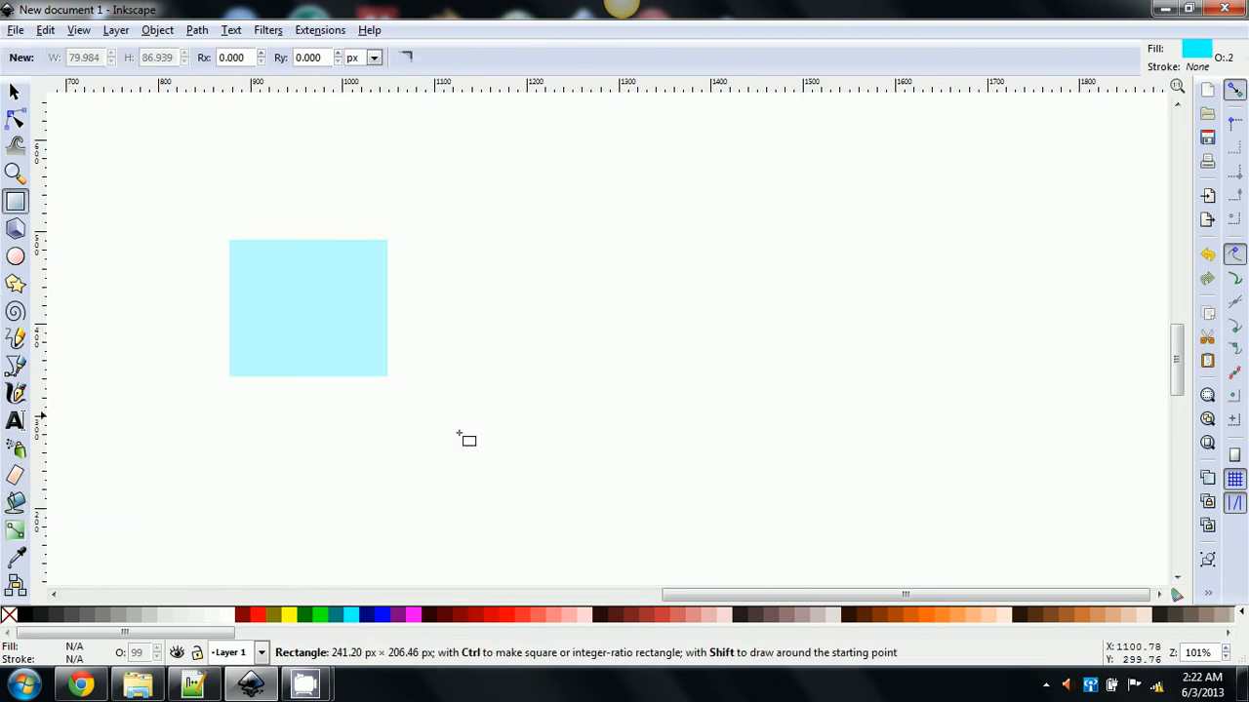
{"action": "left_click", "coordinate": [365, 617]}
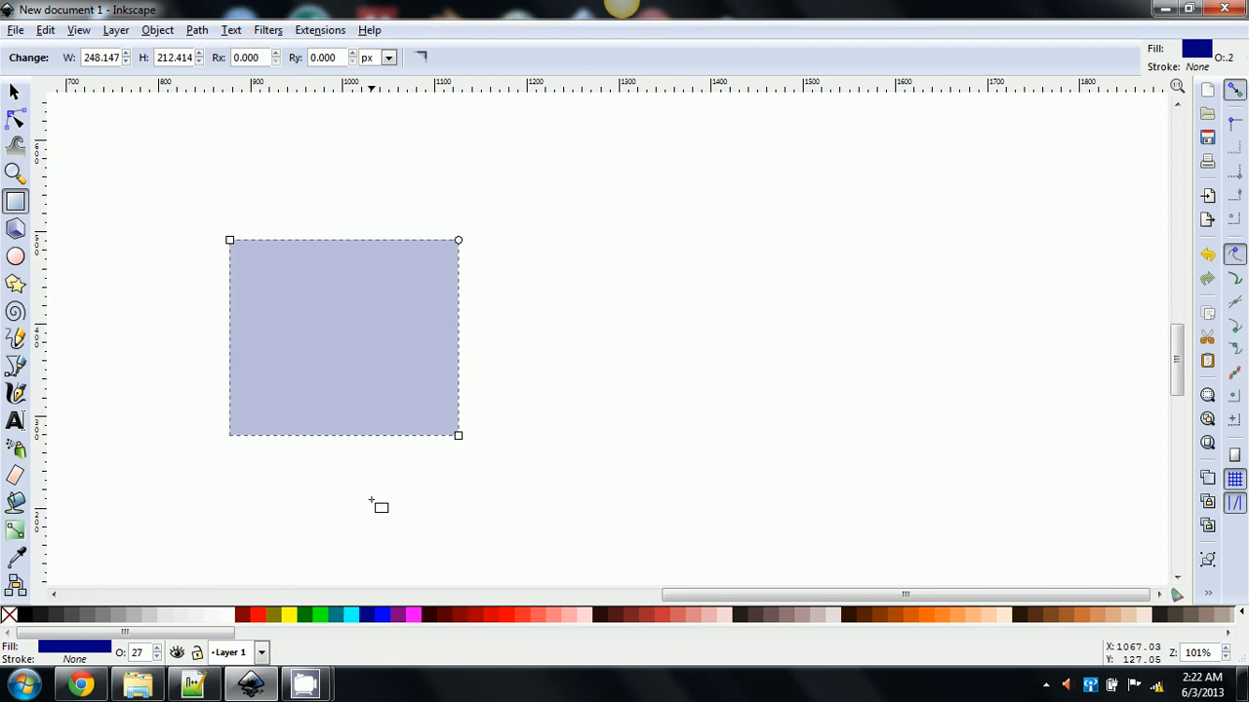
Step: Fill the rectangle's area repeatedly with the Paint Bucket to stack semi-transparent navy fills on top of it
{"action": "left_click", "coordinate": [16, 475]}
{"action": "left_click", "coordinate": [16, 502]}
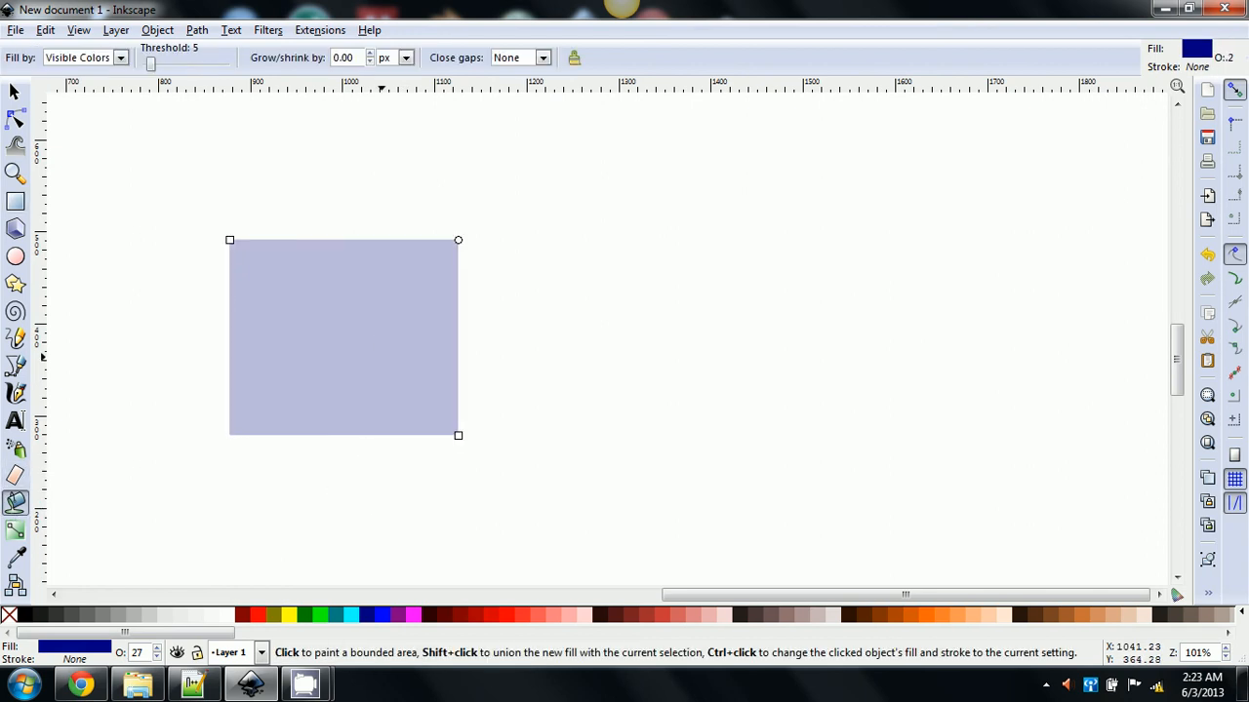
{"action": "left_click", "coordinate": [372, 347]}
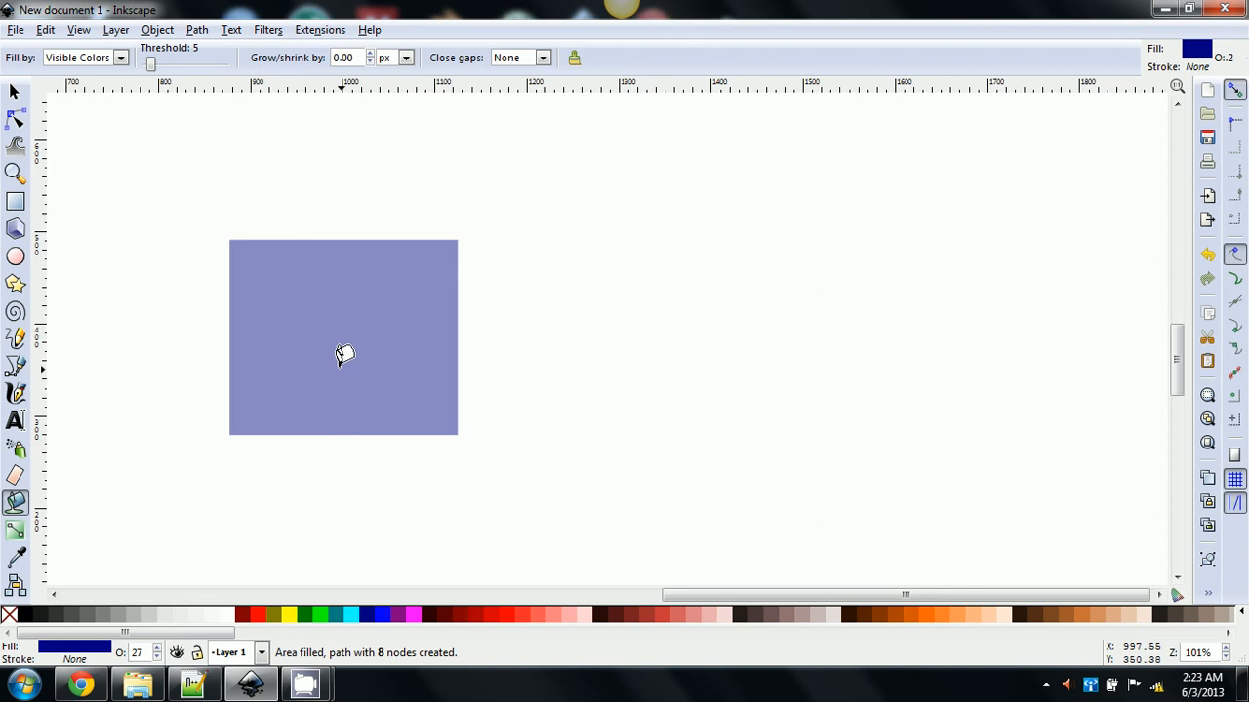
{"action": "left_click", "coordinate": [322, 333]}
{"action": "left_click", "coordinate": [310, 315]}
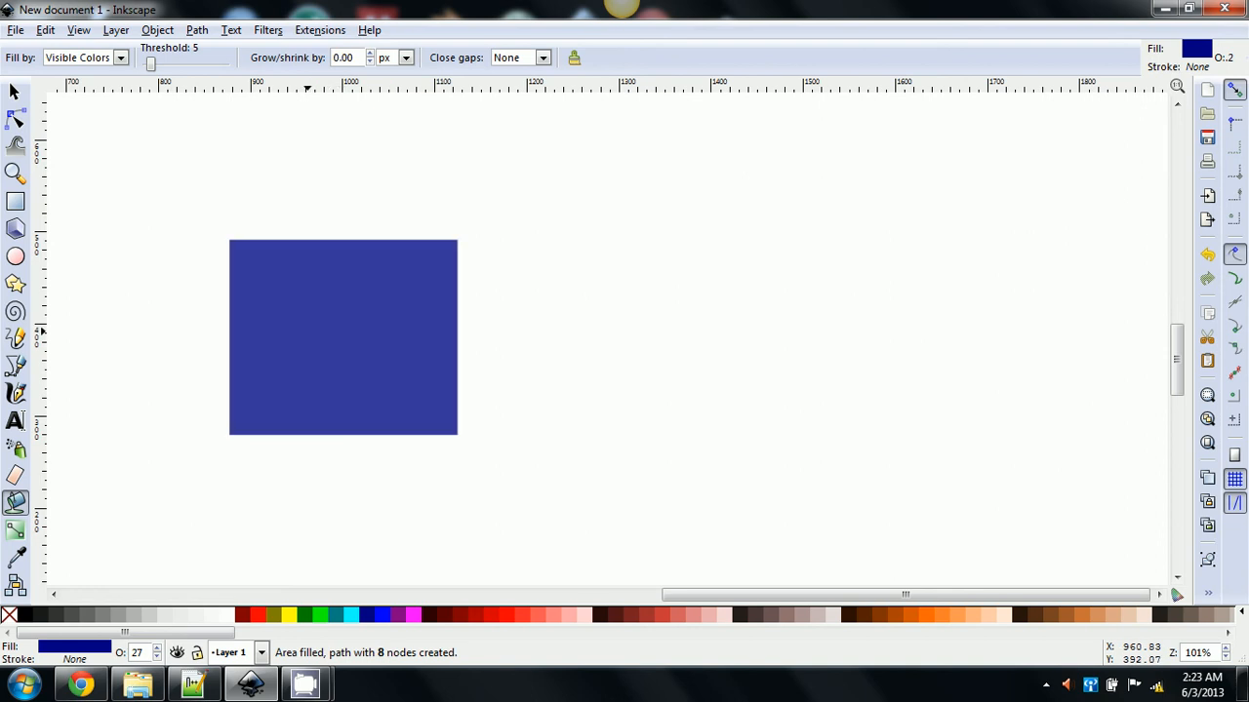
{"action": "left_click", "coordinate": [347, 342]}
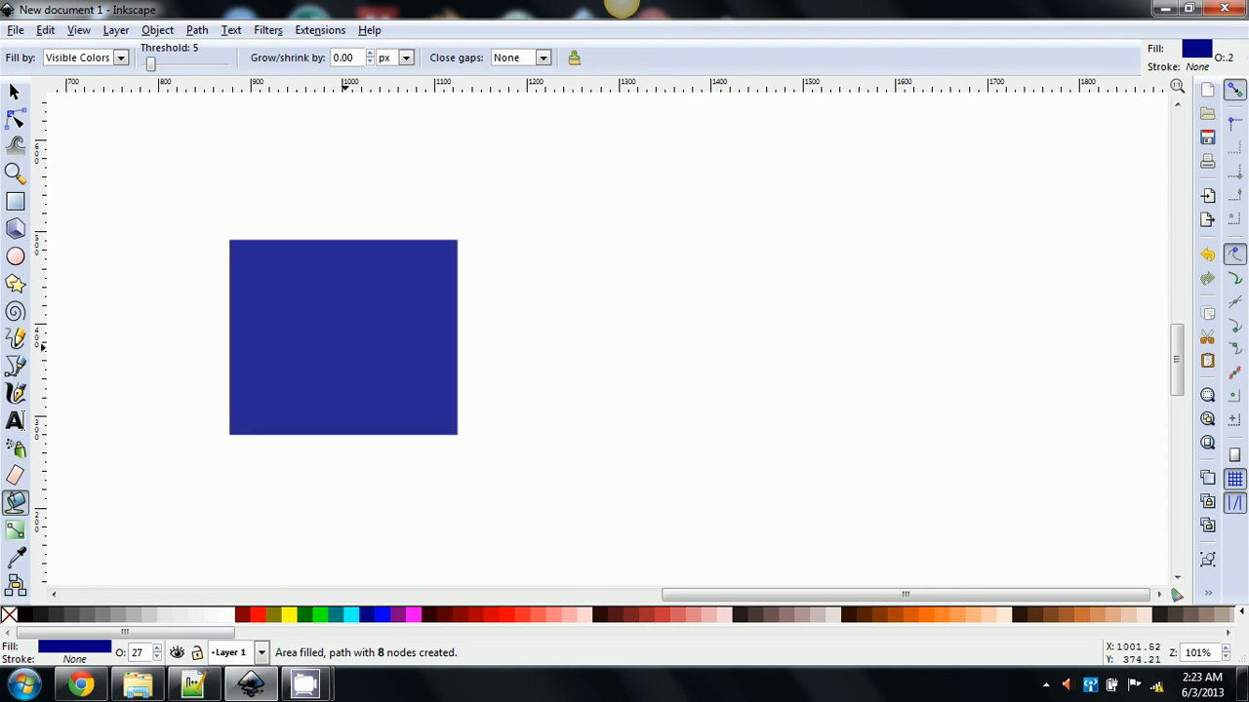
{"action": "left_click", "coordinate": [344, 348]}
{"action": "left_click", "coordinate": [344, 348]}
{"action": "left_click", "coordinate": [344, 348]}
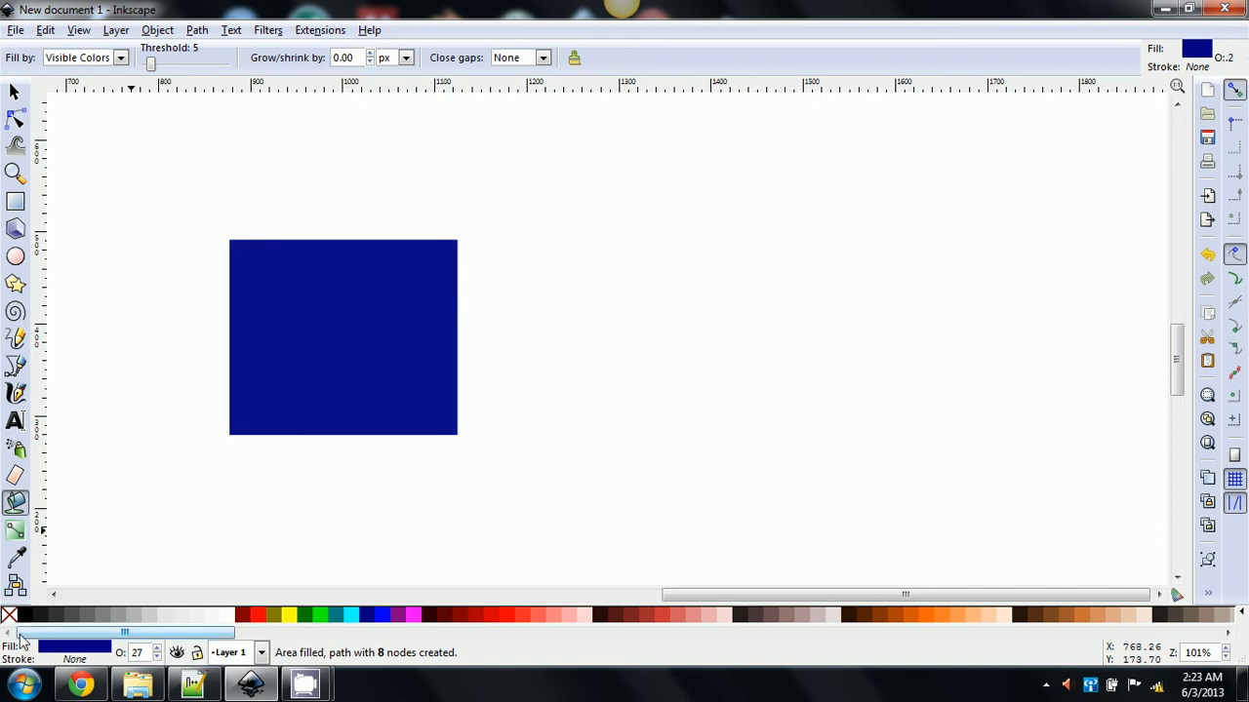
Step: Raise the opacity of the selected navy fill to 97.8% in the Fill and Stroke settings, then close them
{"action": "left_click", "coordinate": [88, 650]}
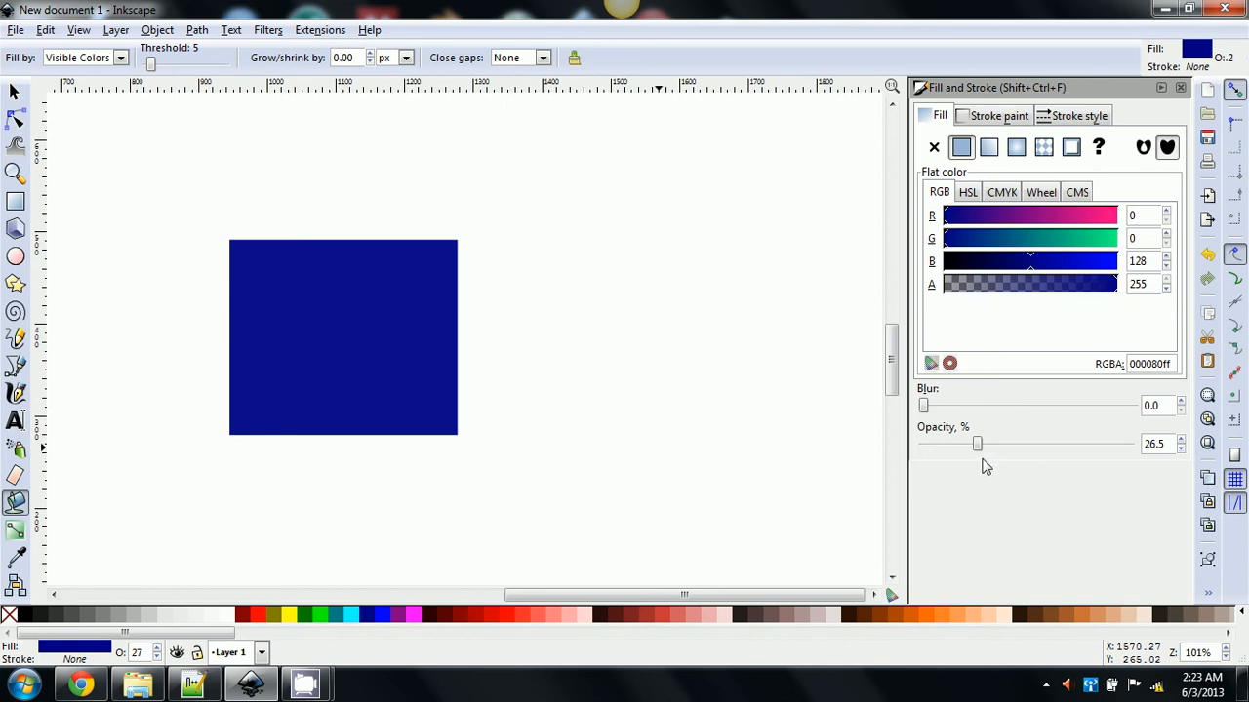
{"action": "left_click_drag", "start_coordinate": [978, 446], "coordinate": [1128, 451]}
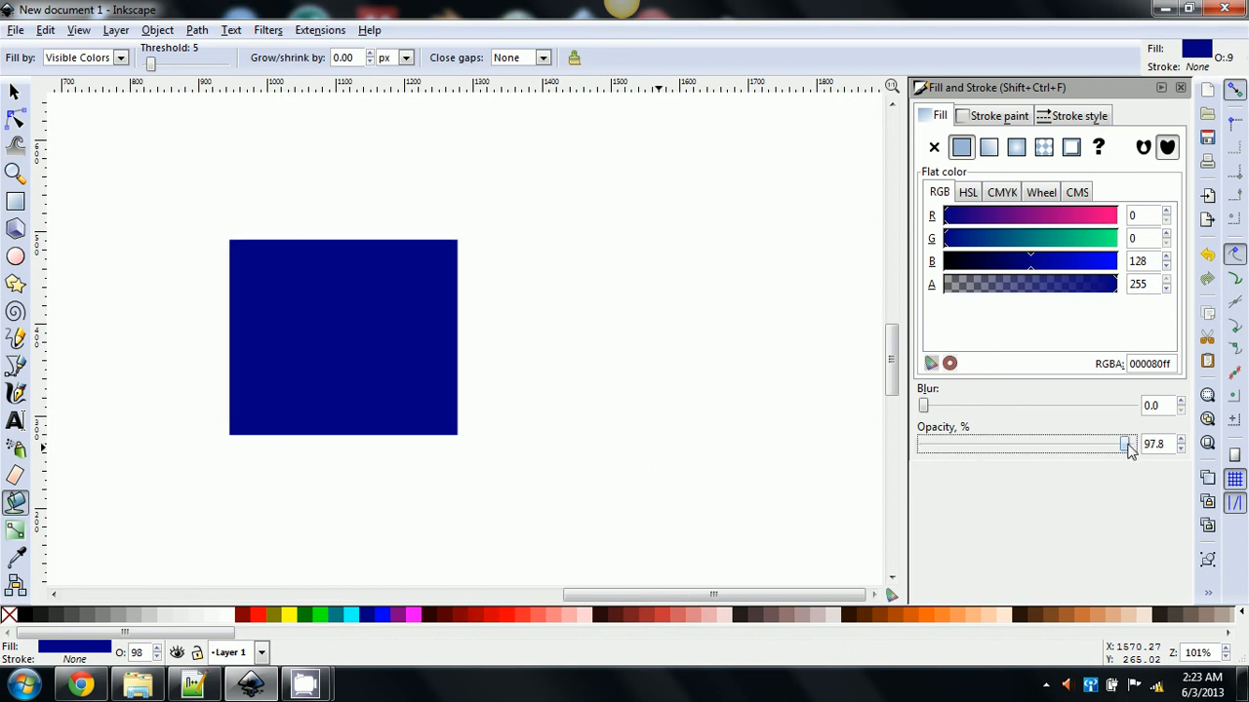
{"action": "left_click", "coordinate": [1180, 86]}
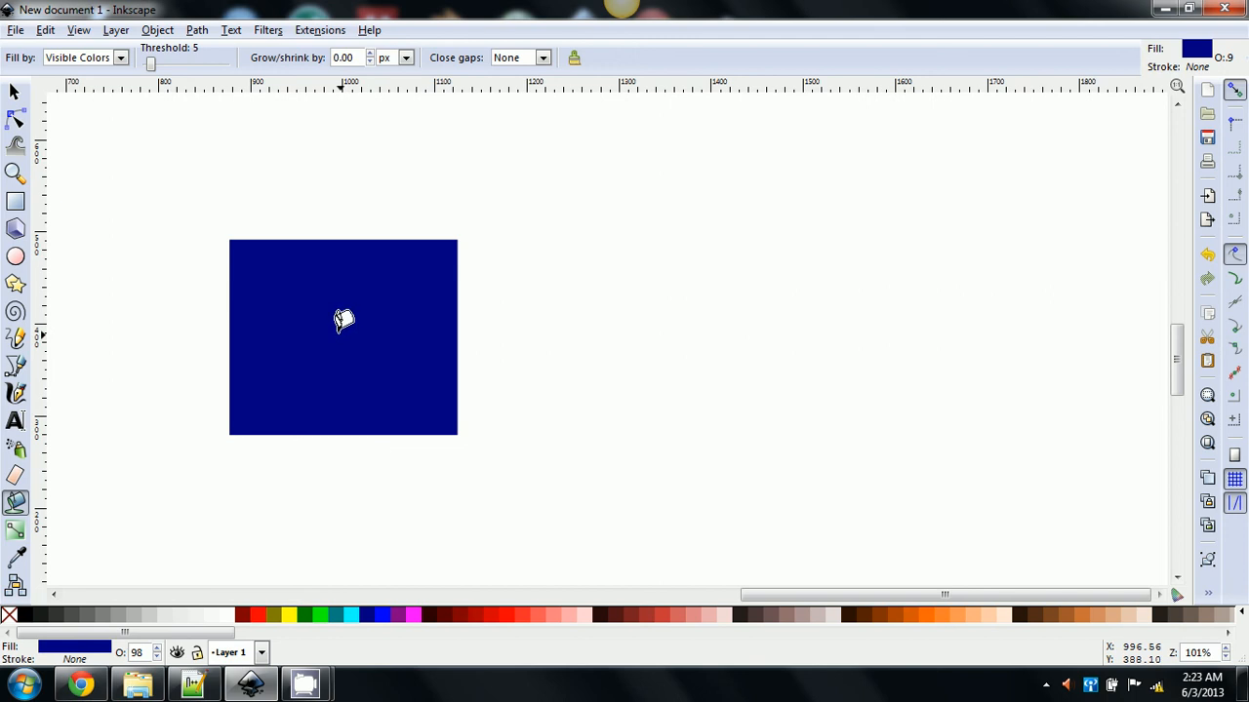
Step: Spread the stacked navy fills apart, moving individual copies above, below and diagonally outward from the original rectangle
{"action": "left_click", "coordinate": [15, 91]}
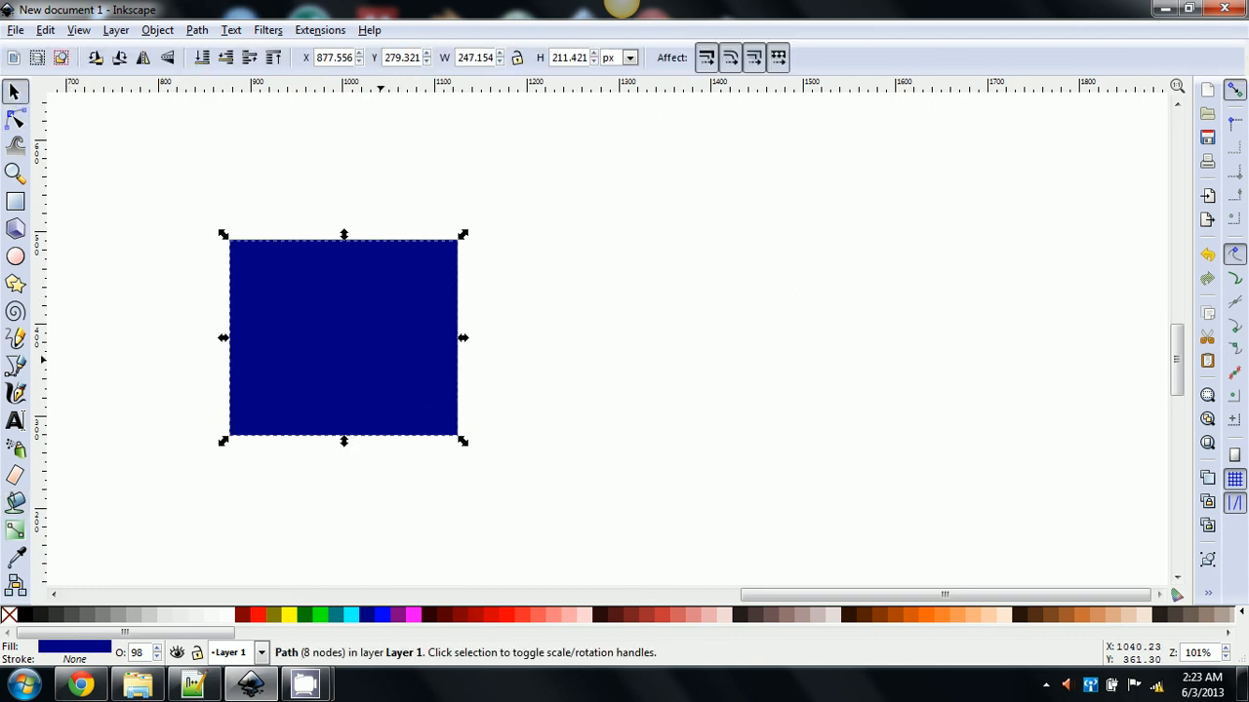
{"action": "left_click_drag", "start_coordinate": [397, 378], "coordinate": [536, 379]}
{"action": "left_click_drag", "start_coordinate": [535, 379], "coordinate": [595, 438]}
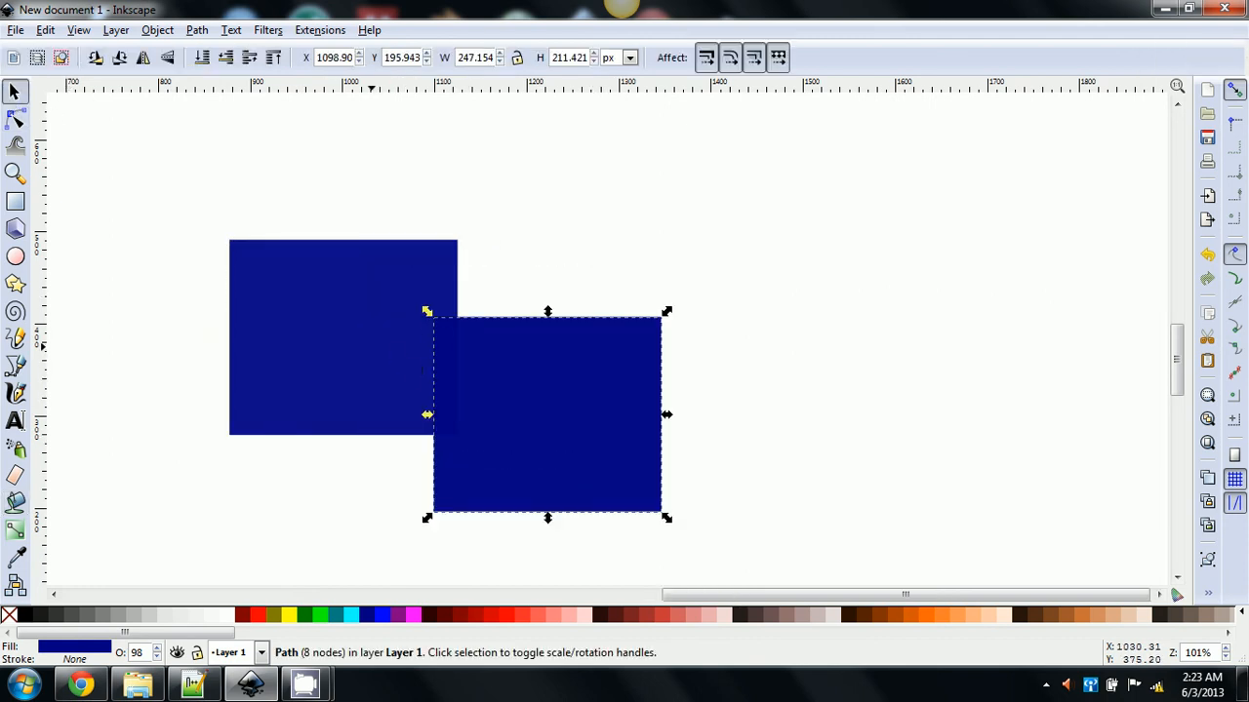
{"action": "left_click_drag", "start_coordinate": [370, 347], "coordinate": [592, 226]}
{"action": "left_click_drag", "start_coordinate": [288, 310], "coordinate": [154, 204]}
{"action": "left_click_drag", "start_coordinate": [287, 414], "coordinate": [177, 512]}
{"action": "left_click_drag", "start_coordinate": [493, 506], "coordinate": [492, 553]}
{"action": "left_click_drag", "start_coordinate": [398, 321], "coordinate": [396, 177]}
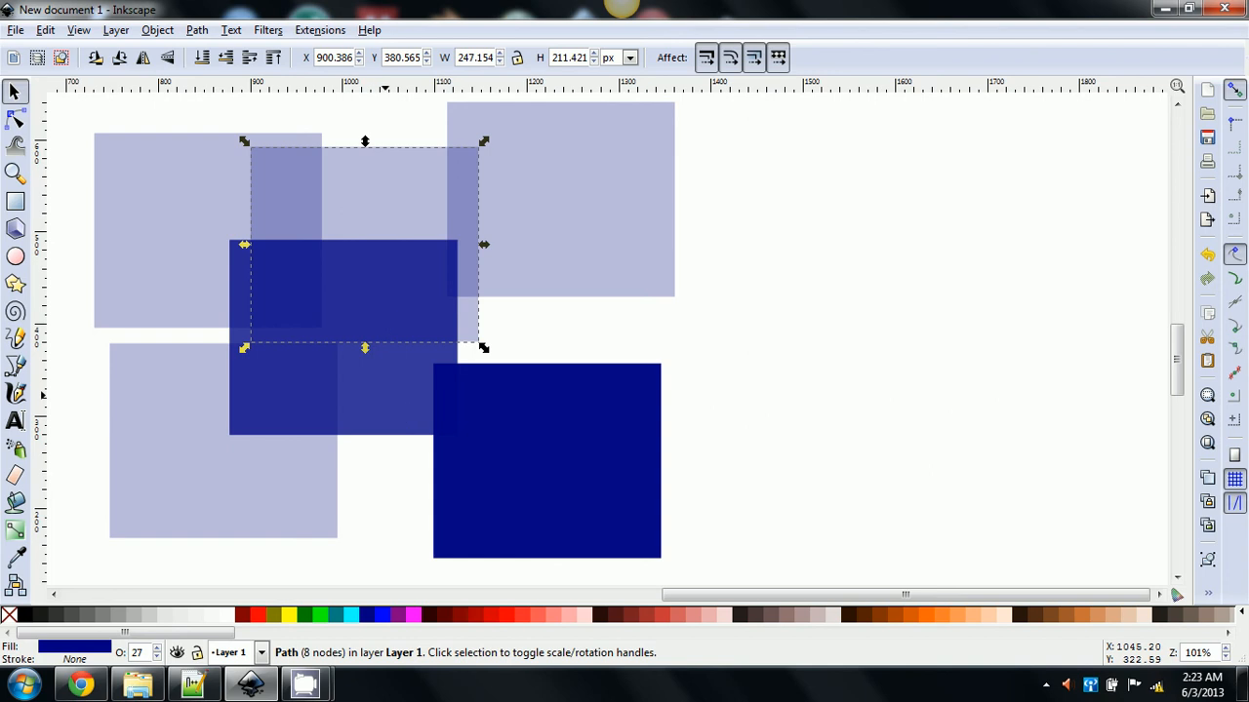
{"action": "left_click", "coordinate": [382, 395]}
{"action": "left_click_drag", "start_coordinate": [383, 395], "coordinate": [402, 501]}
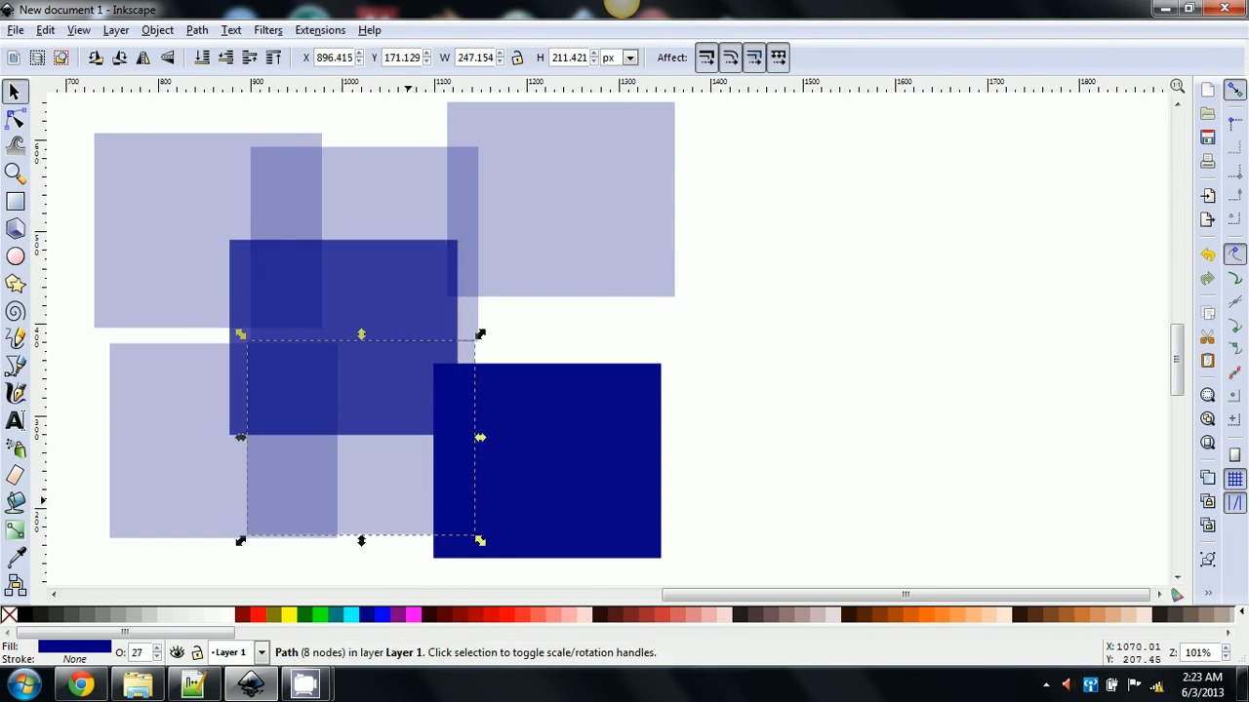
Step: Select all the navy rectangles and fills on the canvas and delete them
{"action": "left_click", "coordinate": [397, 267]}
{"action": "left_click", "coordinate": [395, 353]}
{"action": "key", "text": "ctrl"}
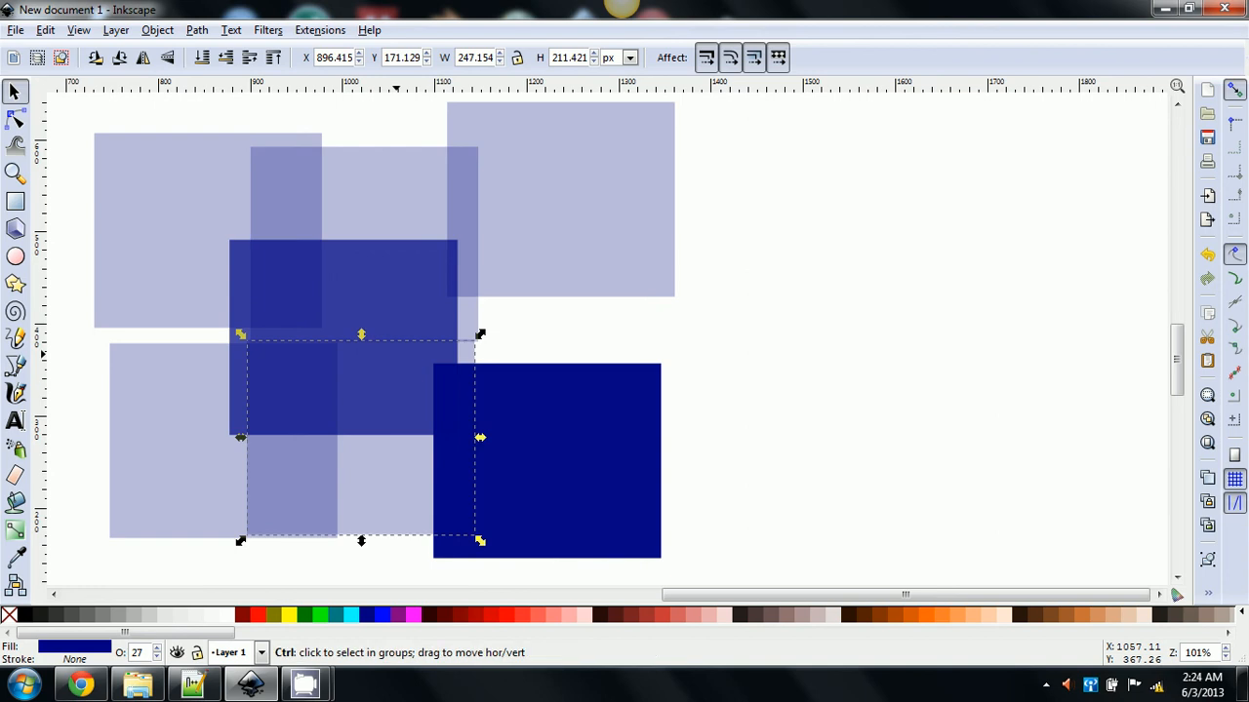
{"action": "key", "text": "ctrl+a"}
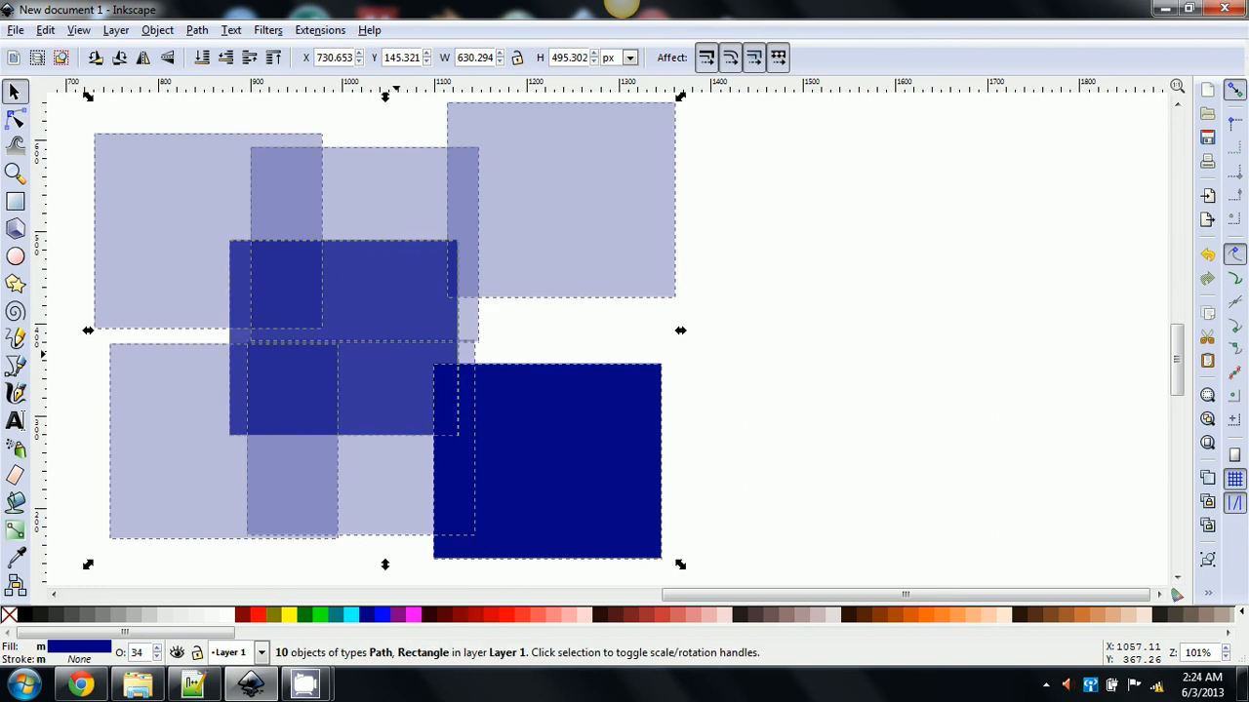
{"action": "key", "text": "Delete"}
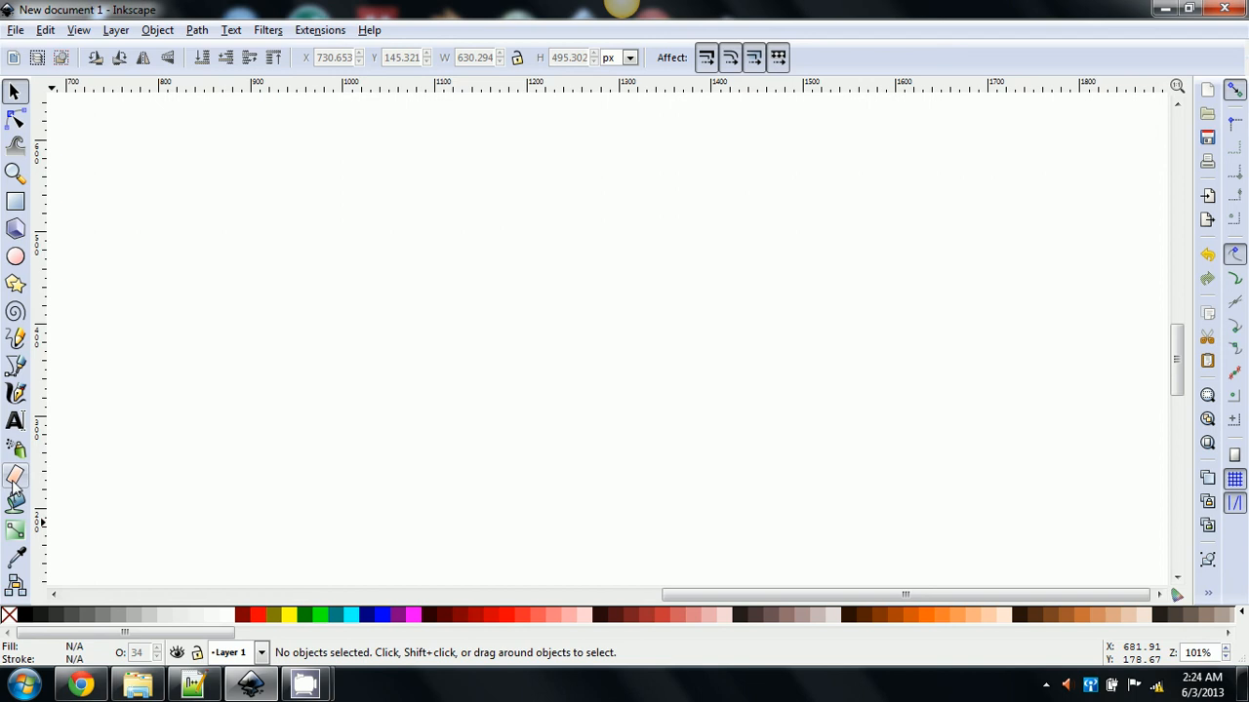
Step: Draw an ellipse about 356 by 246 px and apply a top-to-bottom linear gradient from navy to yellow
{"action": "left_click", "coordinate": [16, 255]}
{"action": "left_click_drag", "start_coordinate": [357, 243], "coordinate": [683, 468]}
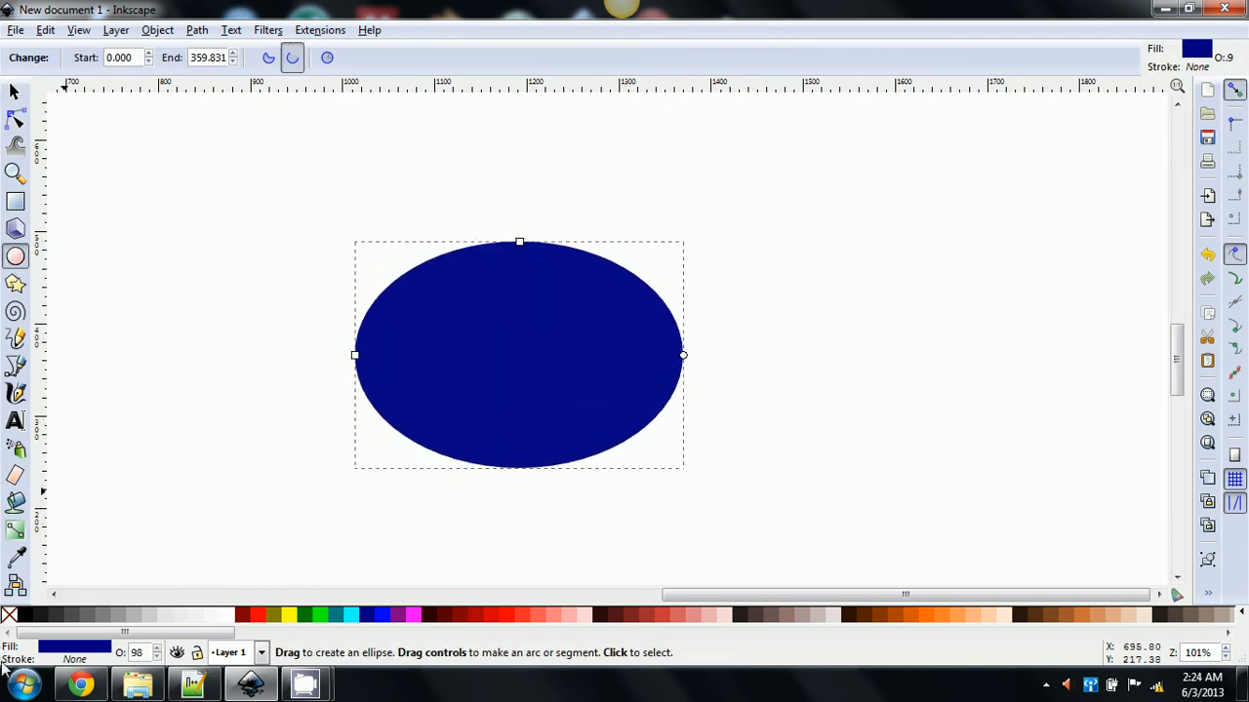
{"action": "left_click", "coordinate": [15, 528]}
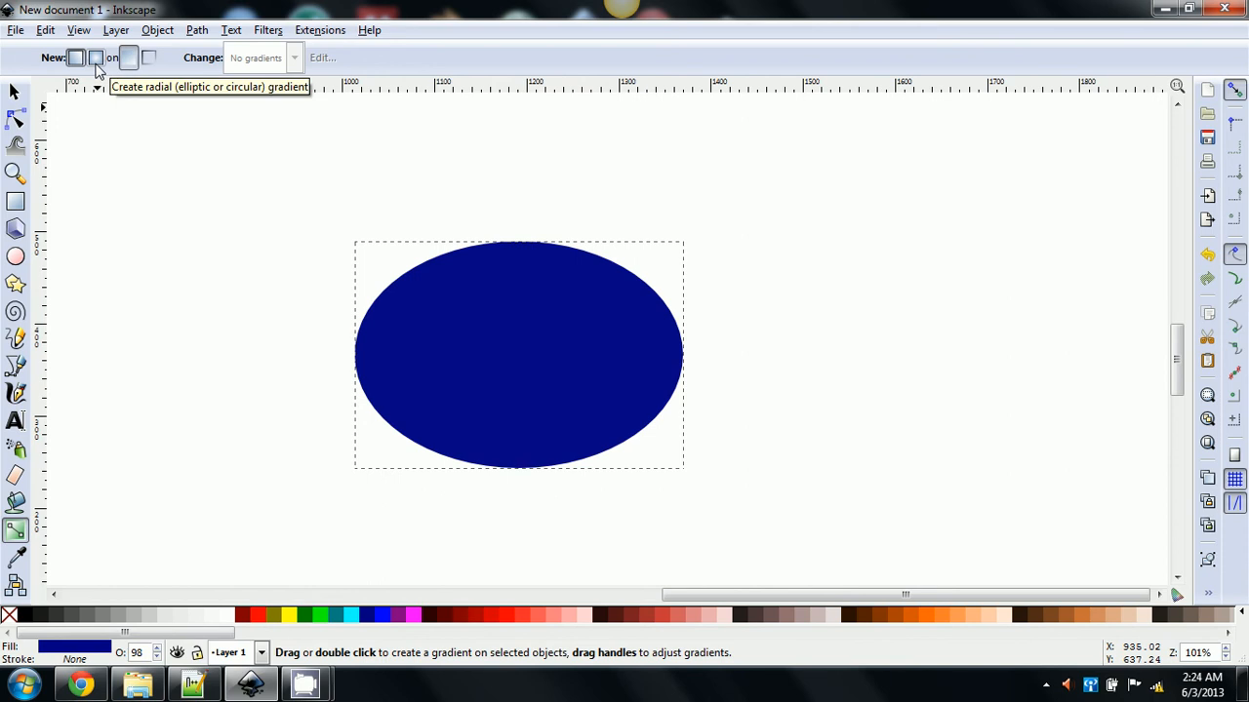
{"action": "left_click", "coordinate": [96, 58]}
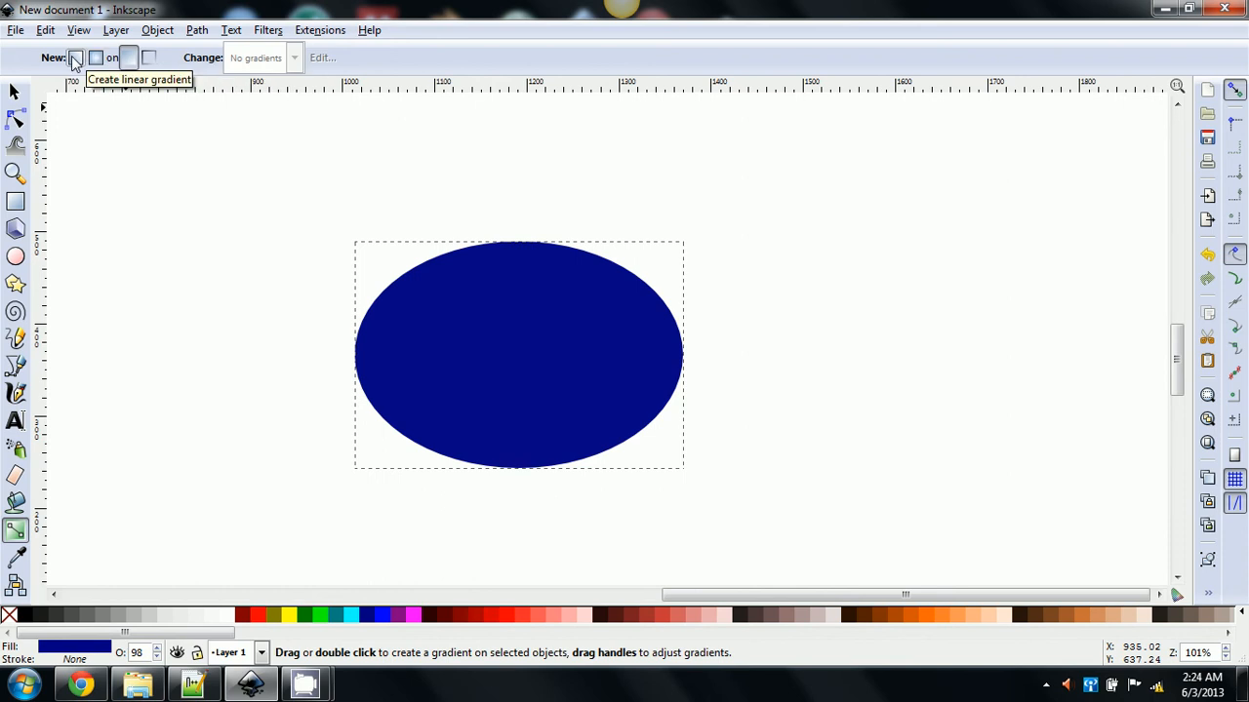
{"action": "left_click", "coordinate": [76, 59]}
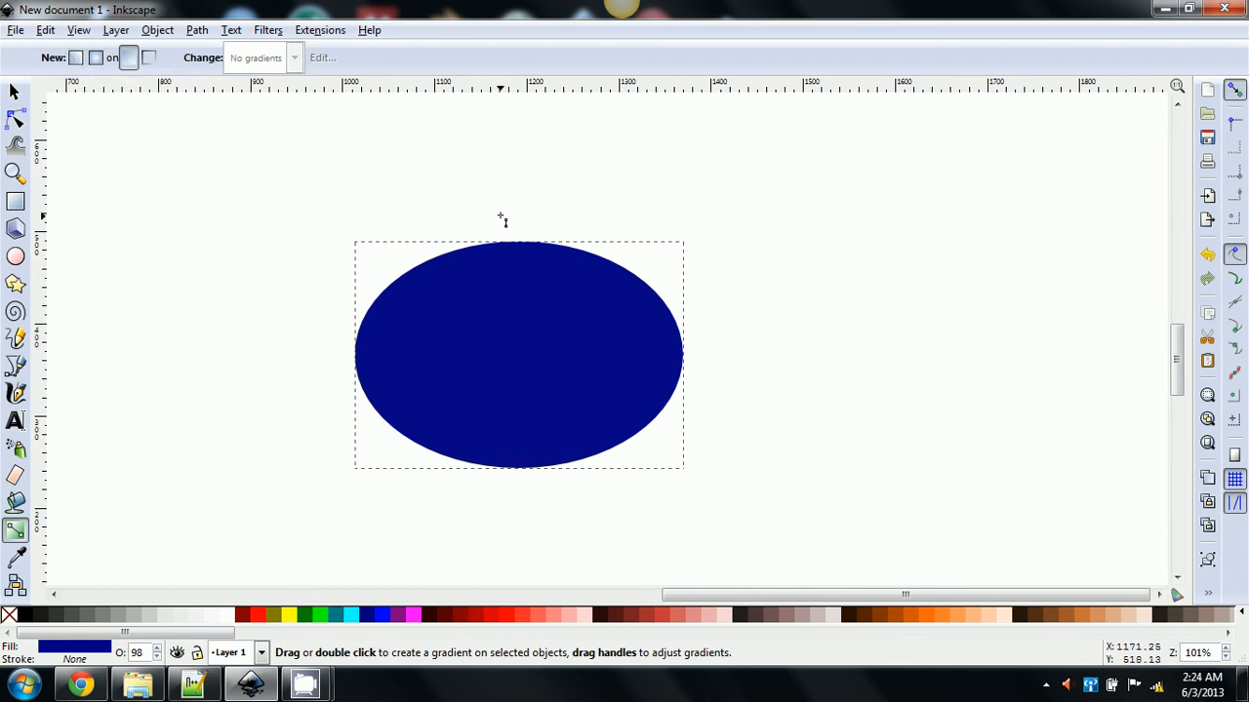
{"action": "left_click_drag", "start_coordinate": [508, 223], "coordinate": [512, 463]}
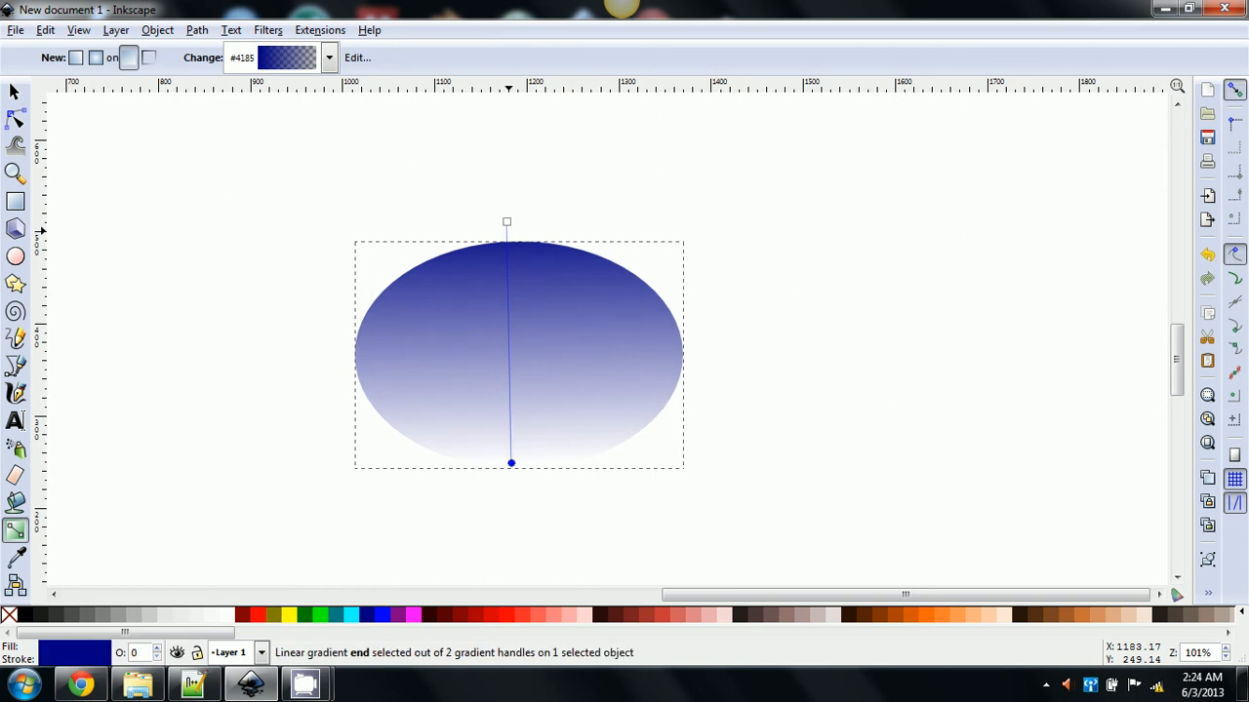
{"action": "left_click", "coordinate": [287, 619]}
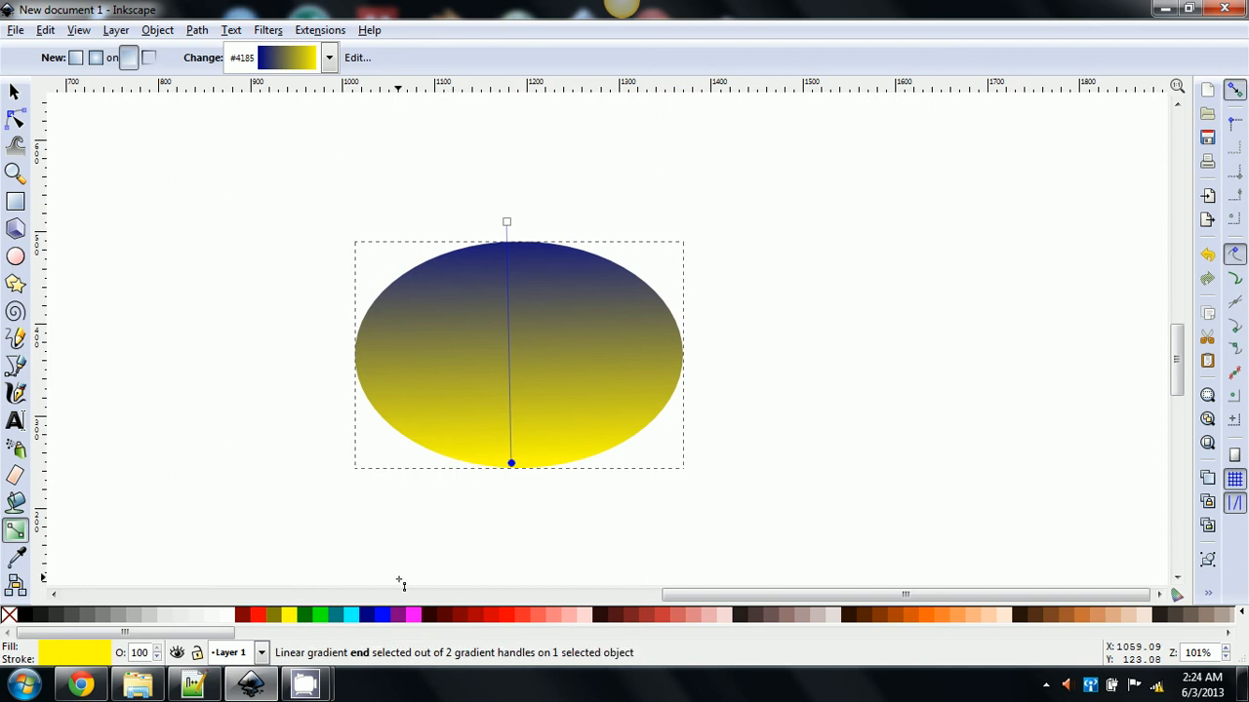
Step: Replace the ellipse's linear gradient with a radial one from near its centre, and extend its radius almost to the right edge
{"action": "left_click", "coordinate": [506, 223]}
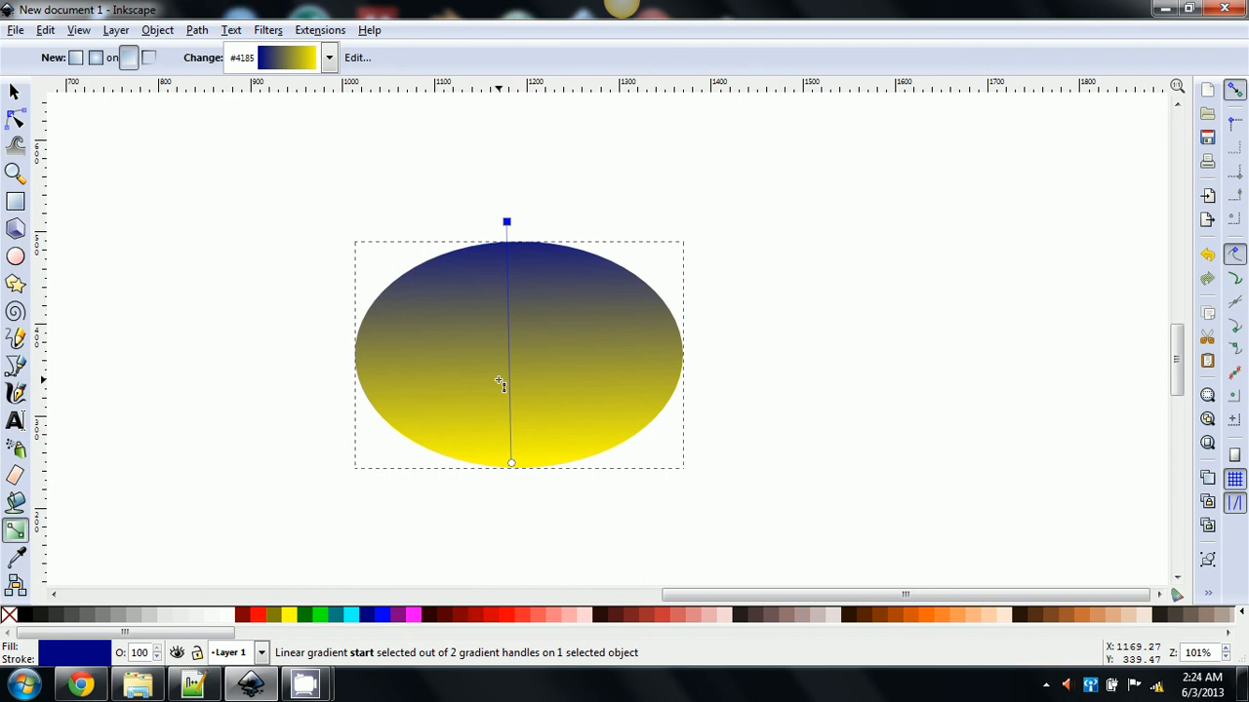
{"action": "left_click", "coordinate": [96, 58]}
{"action": "left_click_drag", "start_coordinate": [508, 346], "coordinate": [598, 433]}
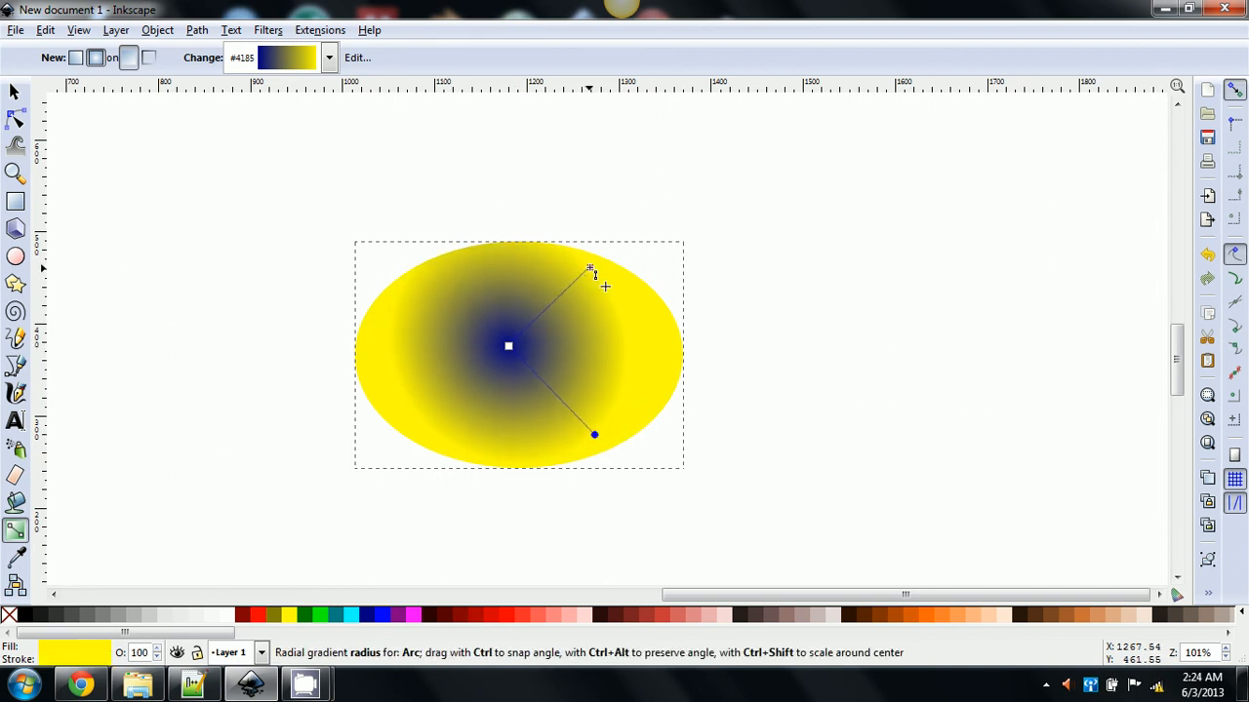
{"action": "left_click_drag", "start_coordinate": [587, 266], "coordinate": [661, 330]}
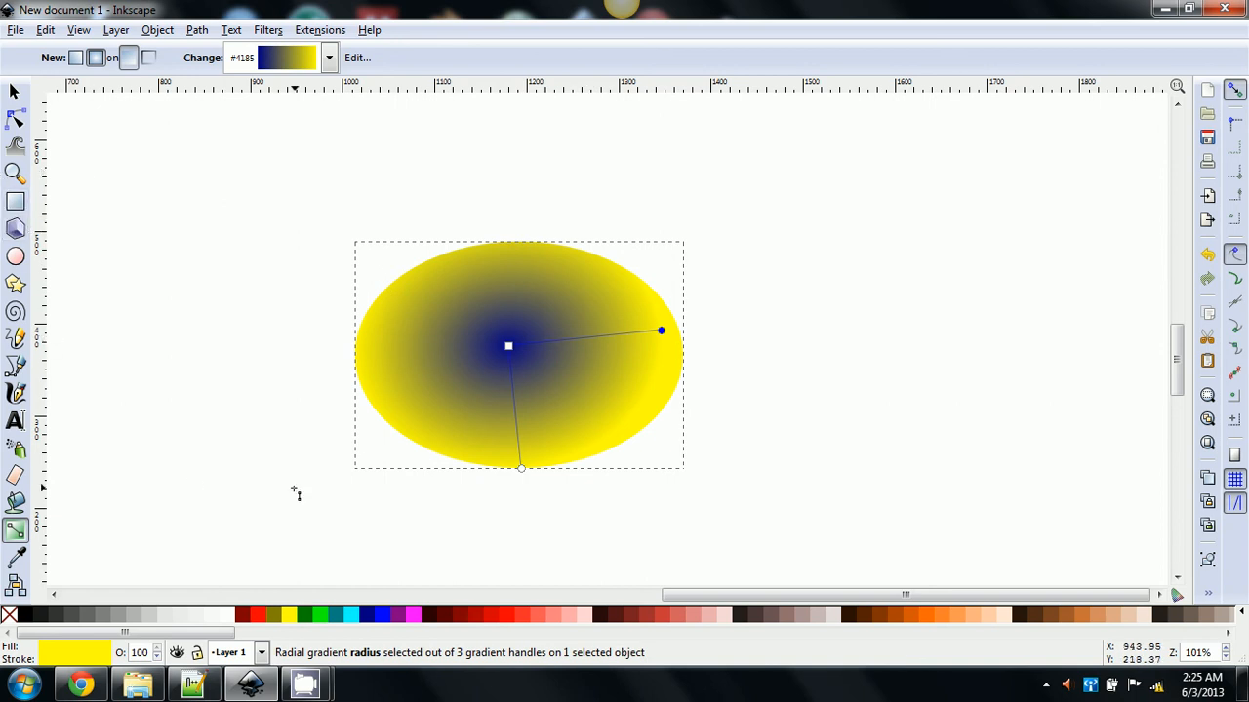
Step: Recolour the radial gradient with Navy (#000080) at its outer stop and Aqua (#00FFFF) at its centre
{"action": "left_click", "coordinate": [522, 470]}
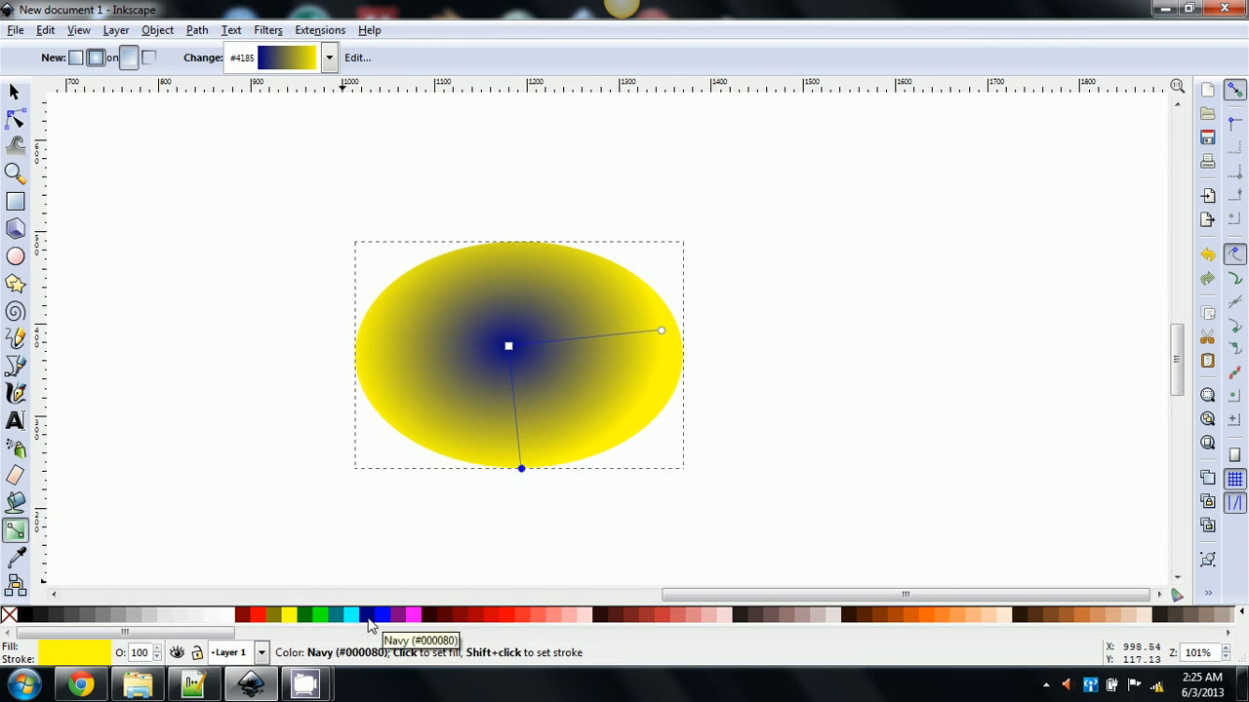
{"action": "left_click", "coordinate": [371, 622]}
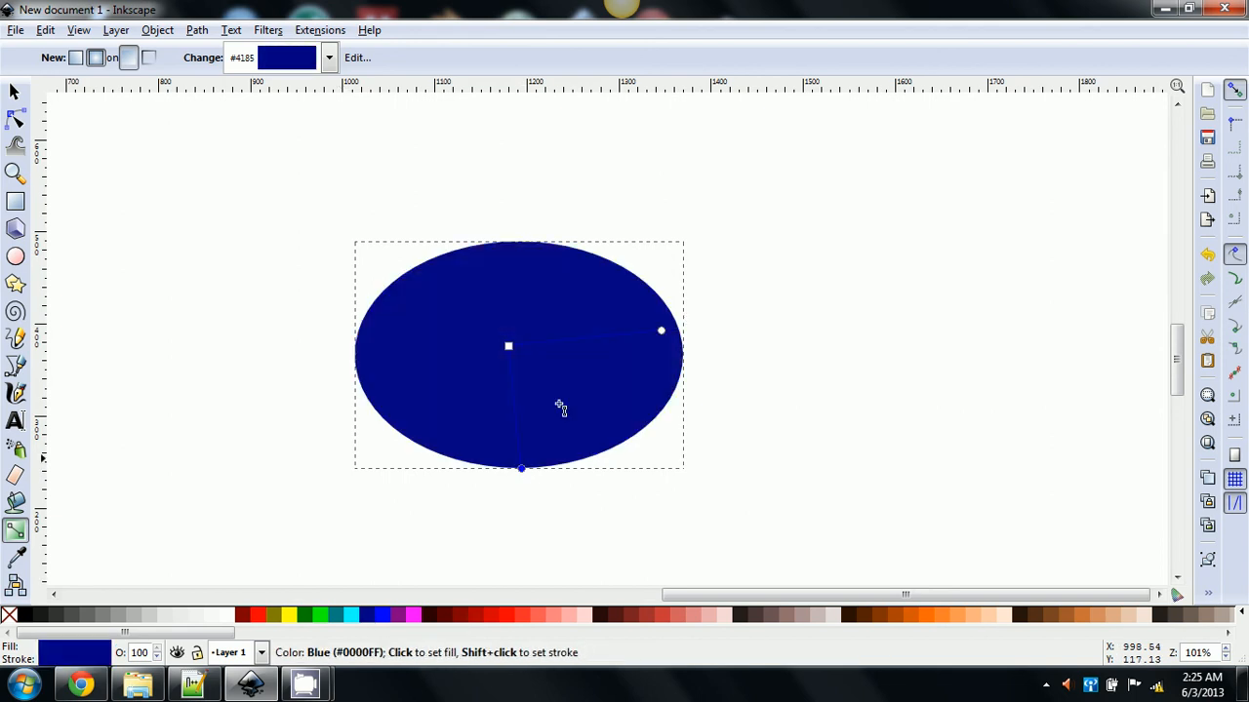
{"action": "left_click", "coordinate": [510, 347]}
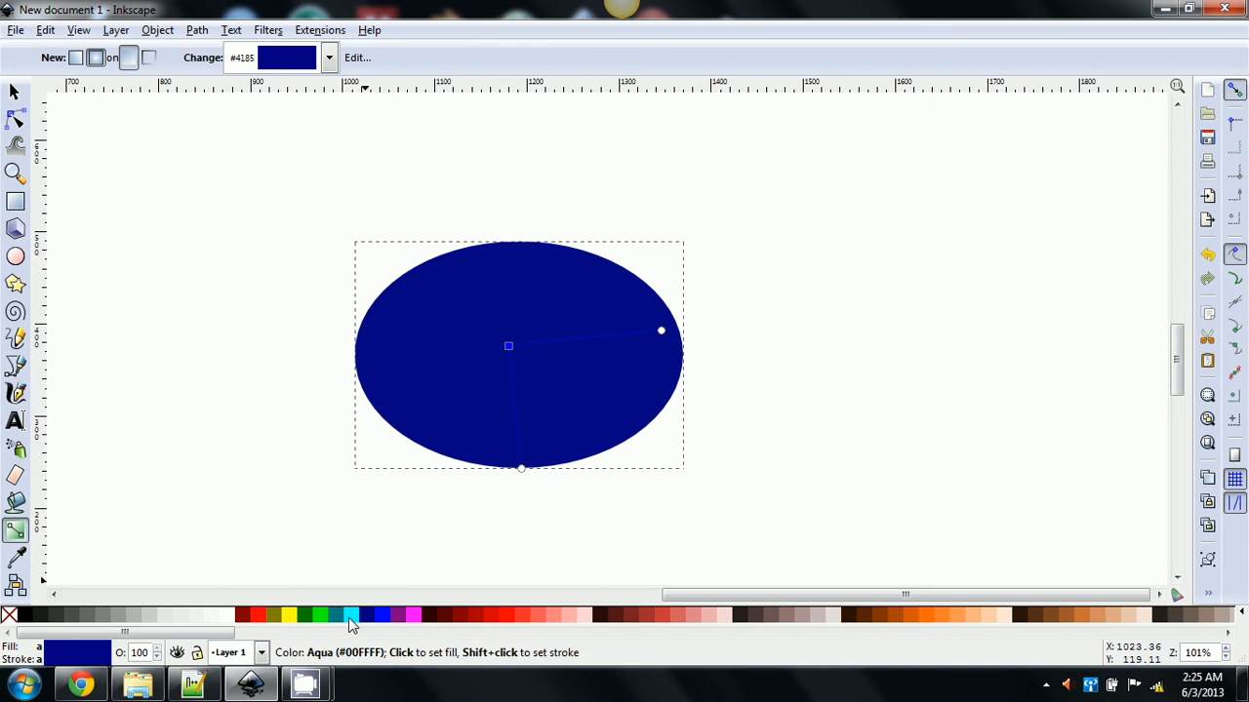
{"action": "left_click", "coordinate": [351, 614]}
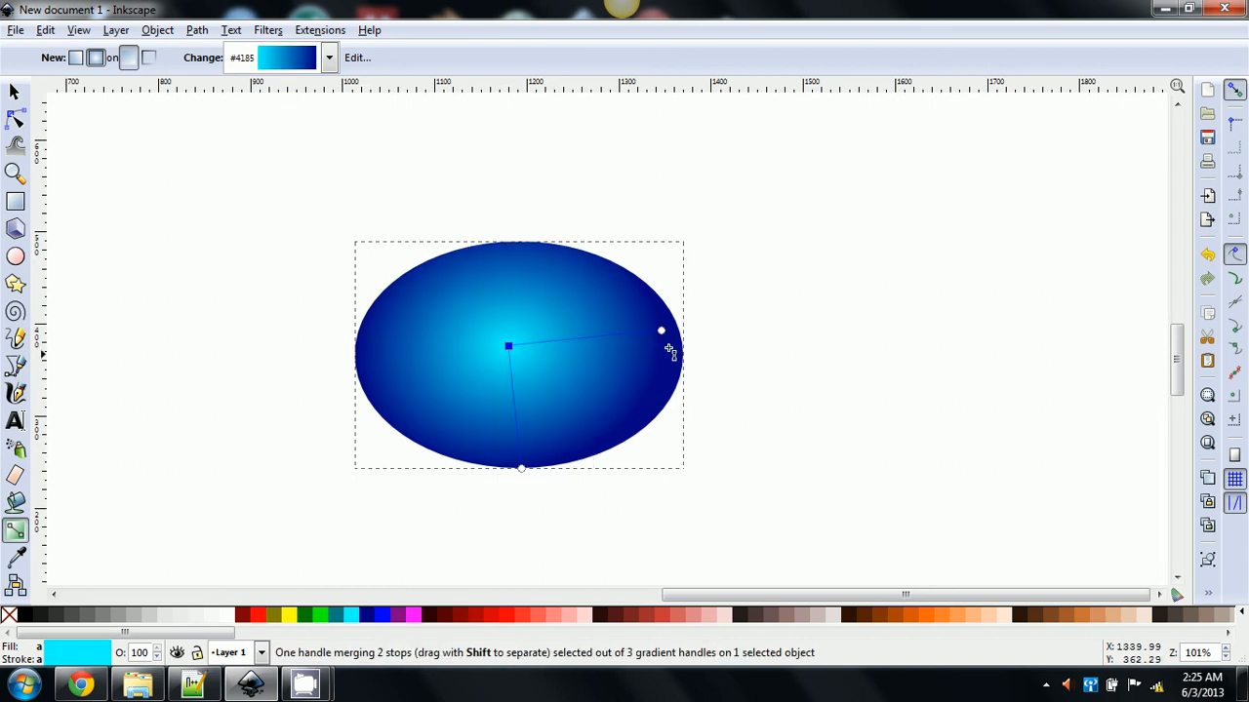
Step: Stretch the radial gradient's horizontal radius beyond the ellipse's right edge and deselect the ellipse
{"action": "left_click_drag", "start_coordinate": [662, 331], "coordinate": [757, 354]}
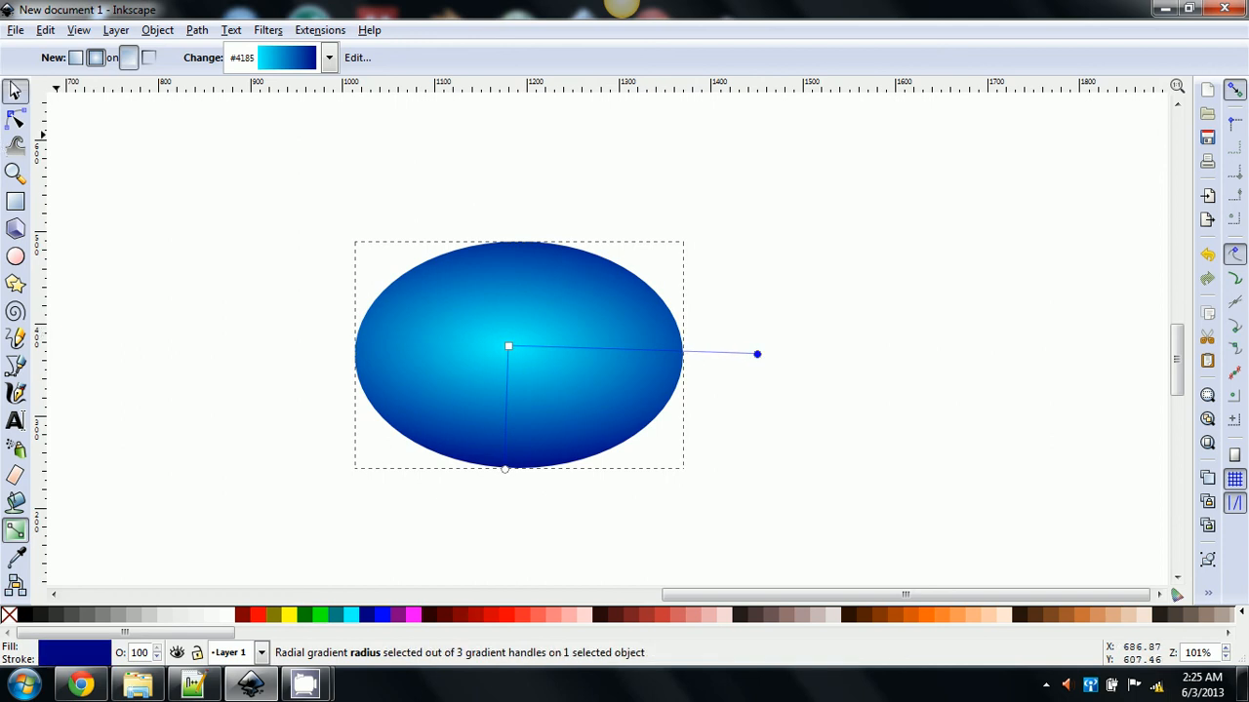
{"action": "left_click", "coordinate": [15, 91]}
{"action": "left_click", "coordinate": [137, 213]}
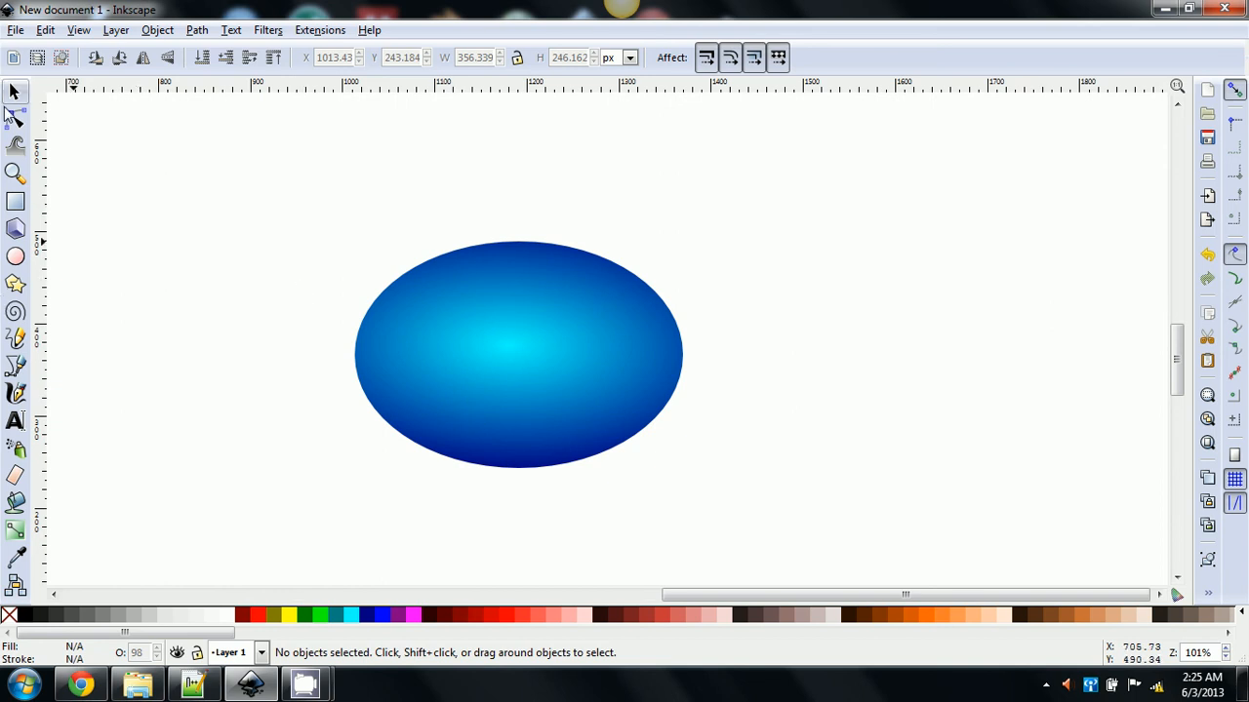
Step: Reselect the ellipse for gradient editing and apply a vertical linear gradient from aqua above to navy below
{"action": "left_click", "coordinate": [15, 532]}
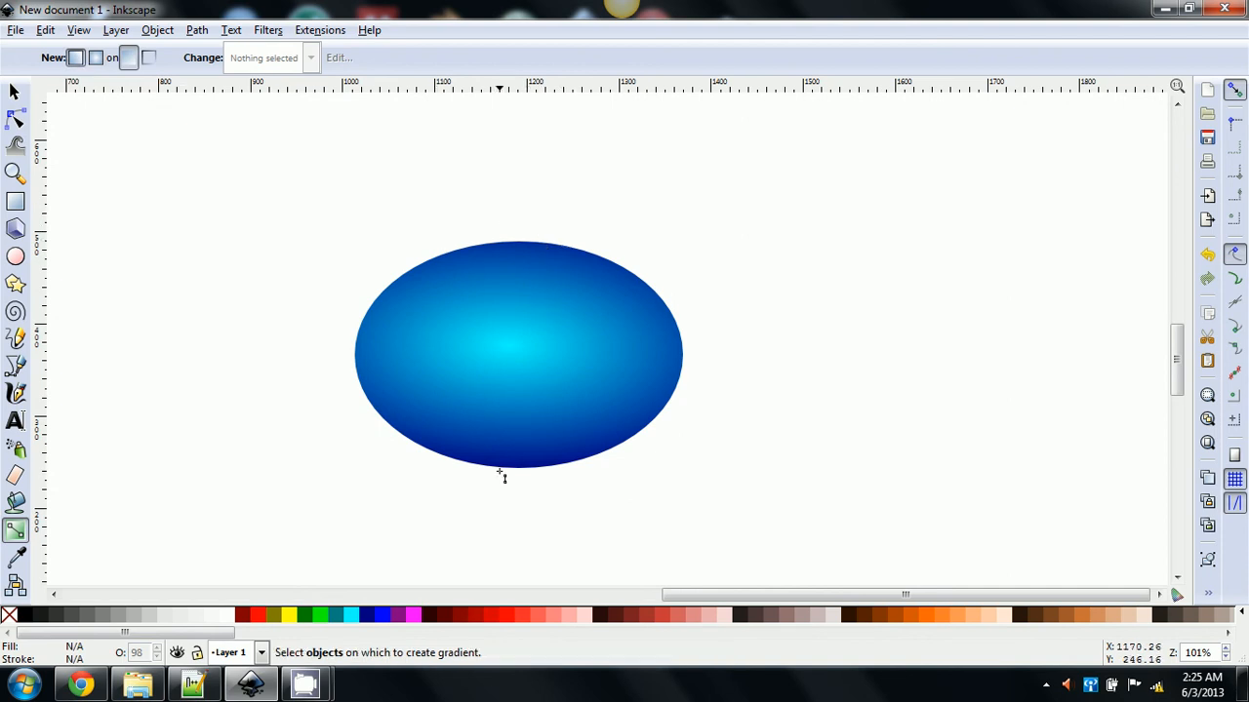
{"action": "left_click", "coordinate": [499, 416]}
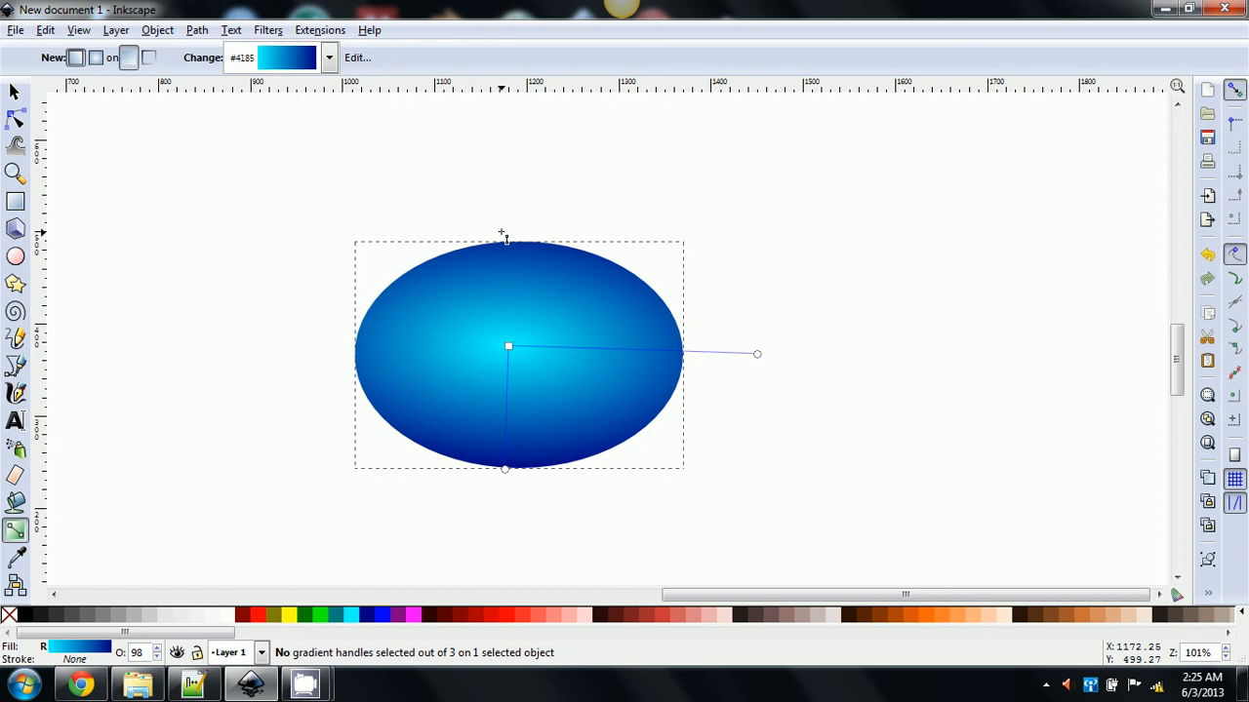
{"action": "left_click_drag", "start_coordinate": [506, 223], "coordinate": [508, 466]}
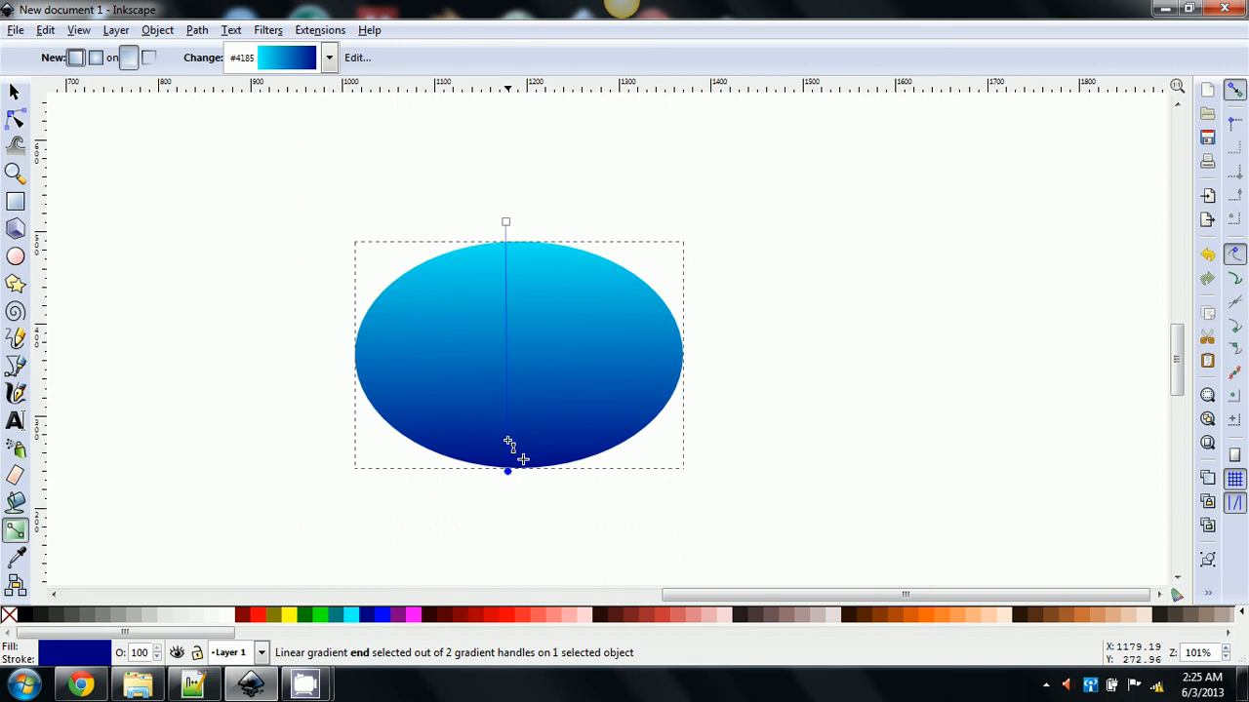
Step: Add stops around the middle of the ellipse's vertical gradient and colour them yellow, green and red from top to bottom
{"action": "double_click", "coordinate": [507, 339]}
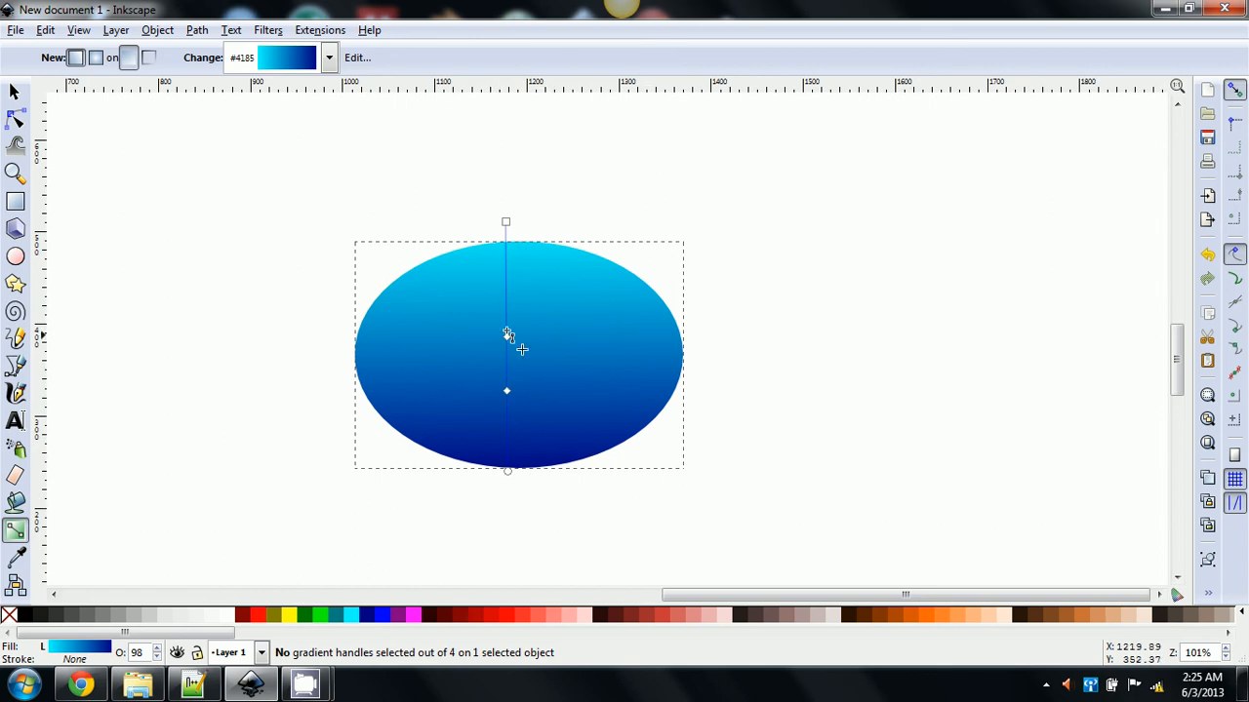
{"action": "double_click", "coordinate": [506, 364]}
{"action": "left_click", "coordinate": [507, 391]}
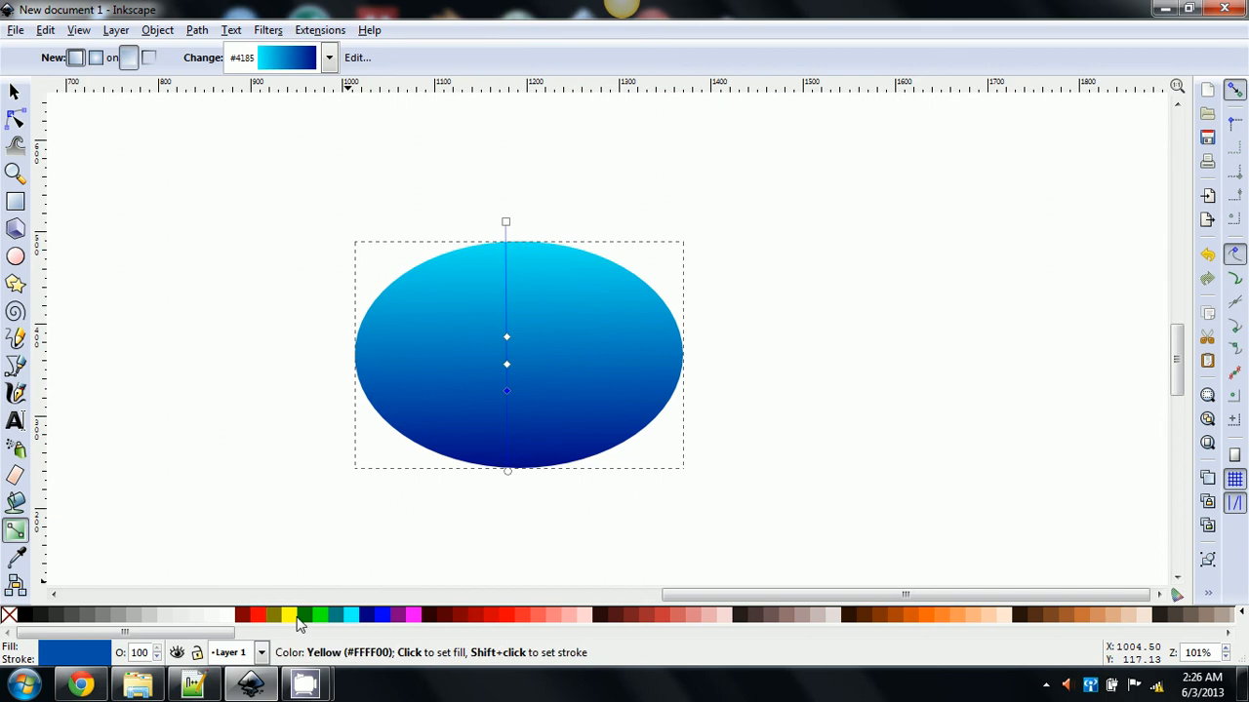
{"action": "left_click", "coordinate": [262, 621]}
{"action": "left_click", "coordinate": [506, 364]}
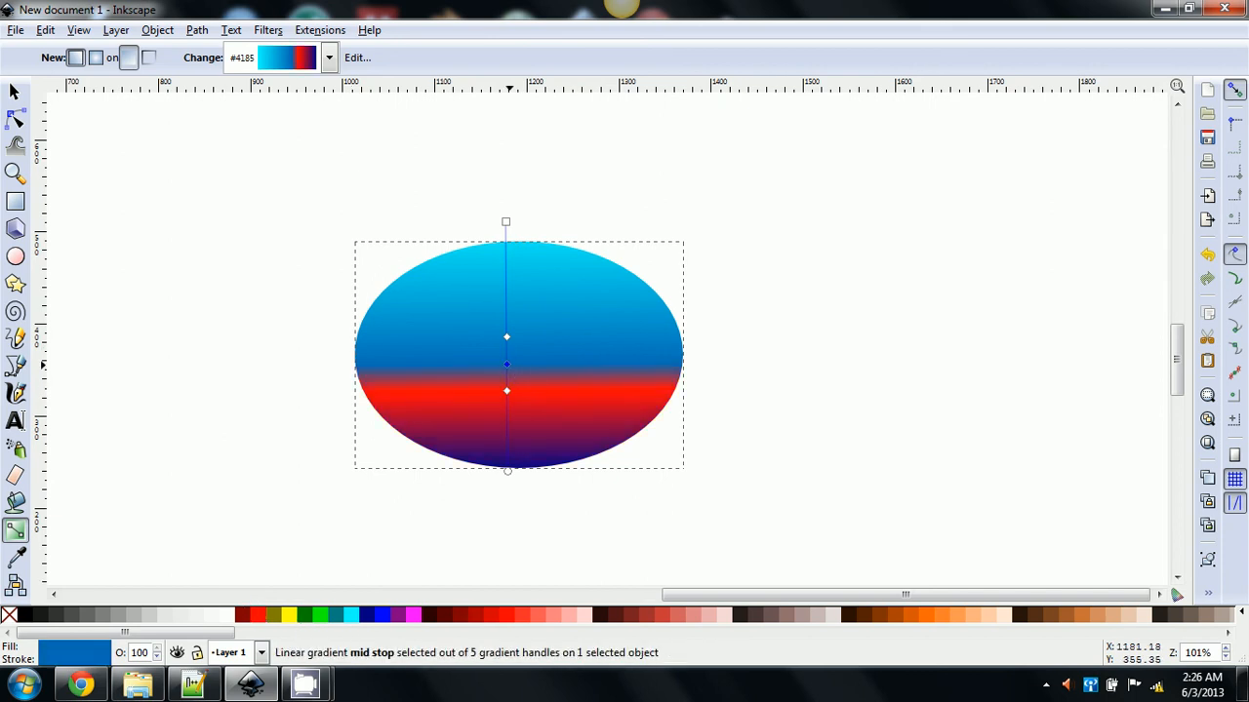
{"action": "left_click", "coordinate": [321, 615]}
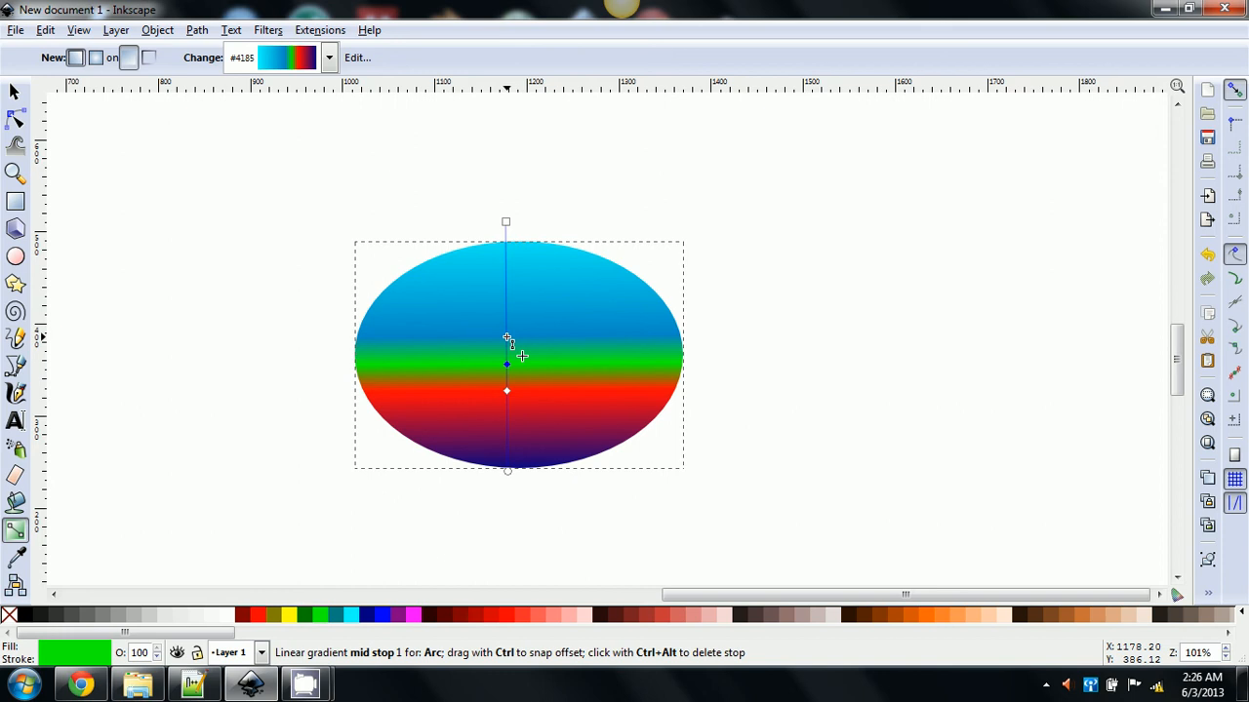
{"action": "left_click", "coordinate": [508, 337]}
{"action": "left_click", "coordinate": [289, 616]}
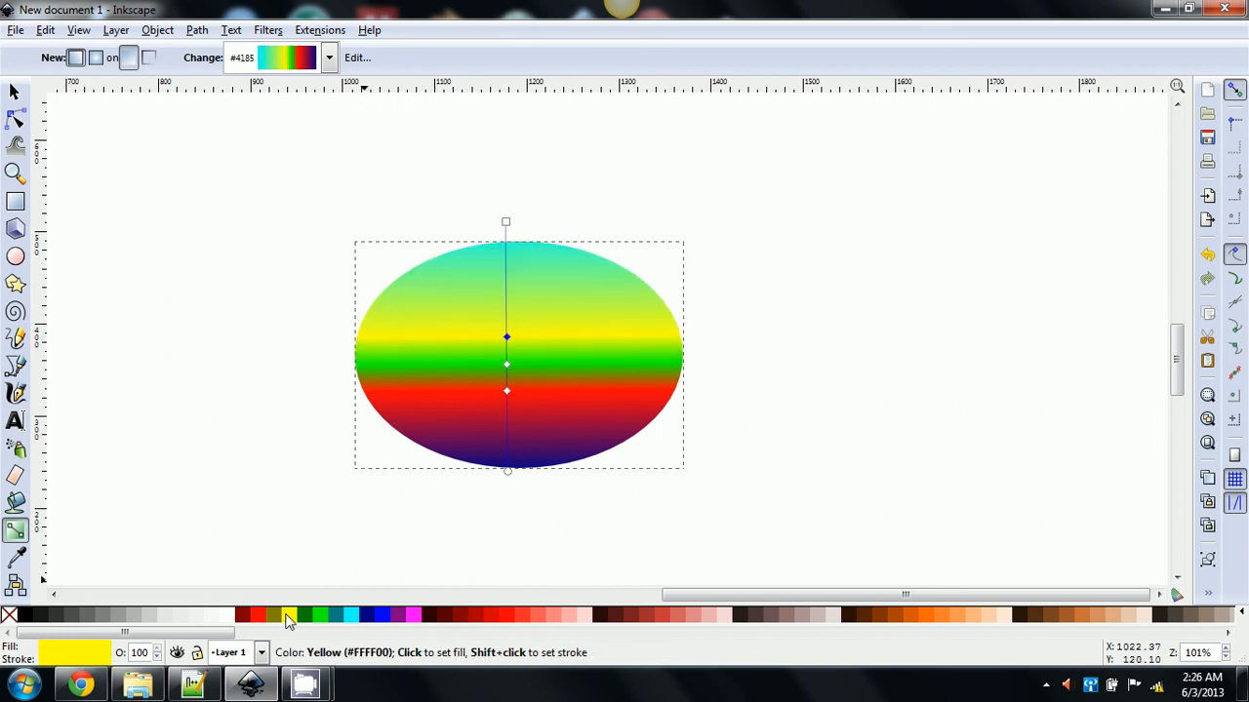
Step: Add another gradient stop above the yellow one and colour only that stop Purple (#800080)
{"action": "double_click", "coordinate": [507, 294]}
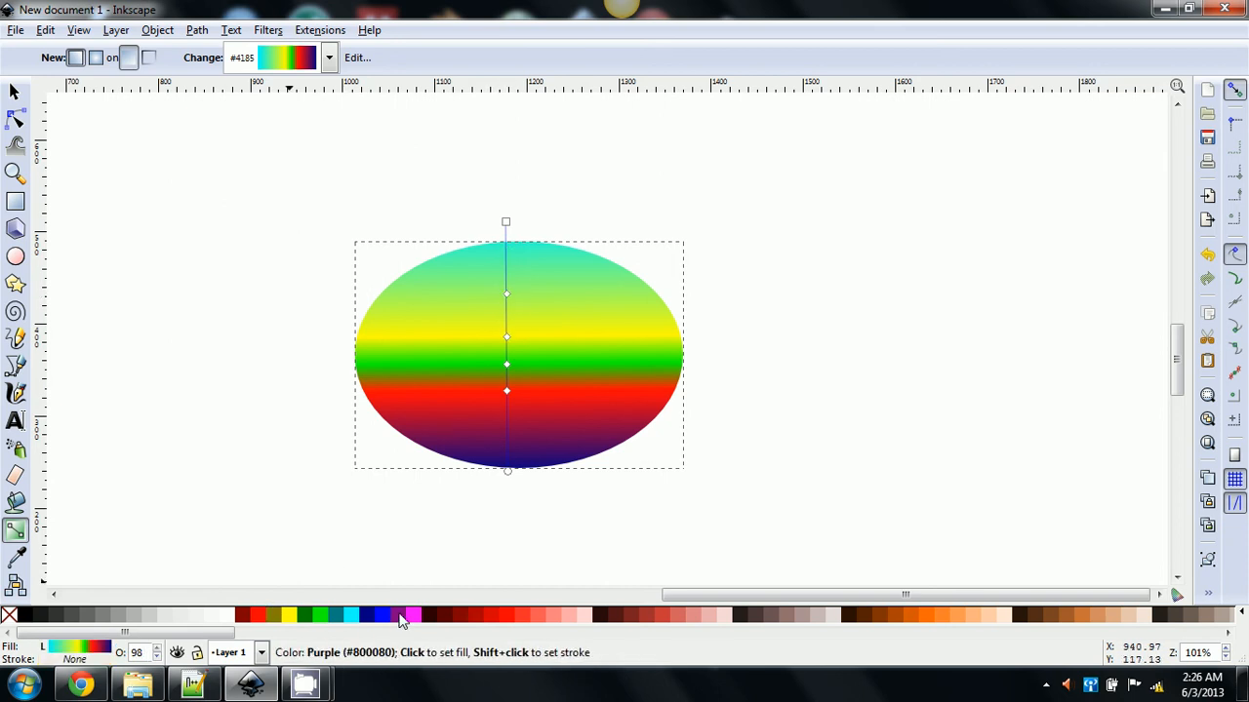
{"action": "left_click", "coordinate": [402, 615]}
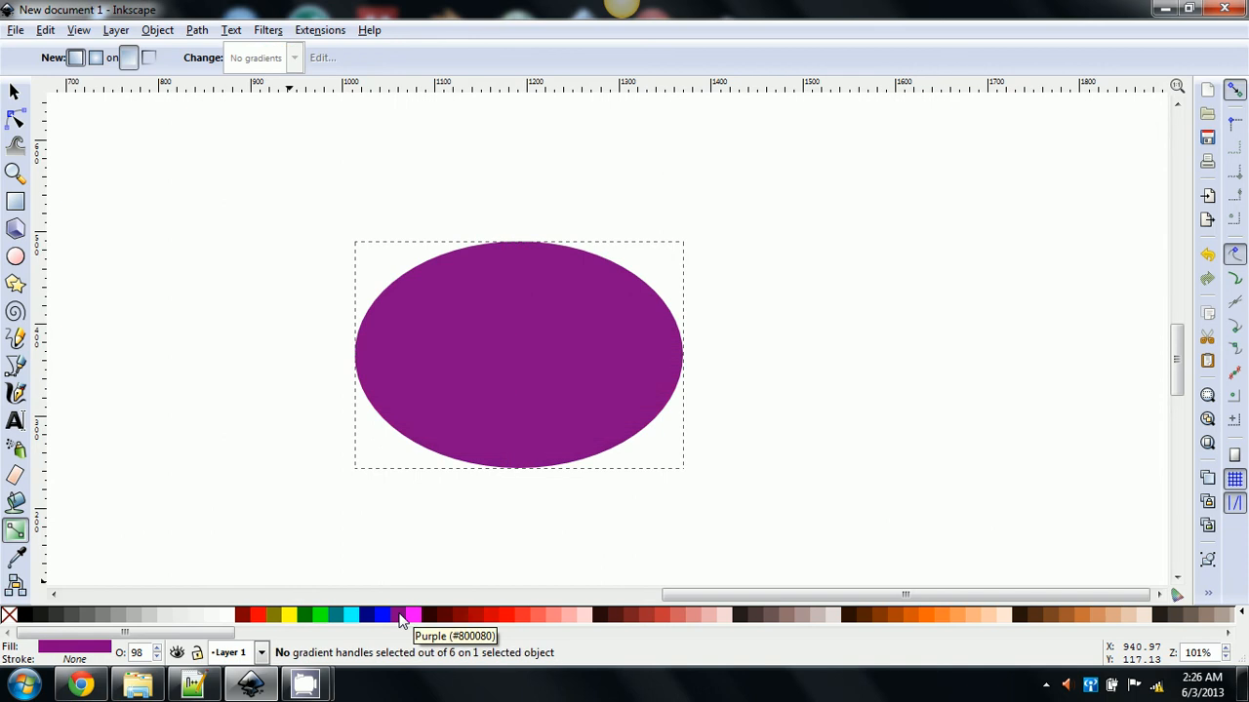
{"action": "key", "text": "ctrl+z"}
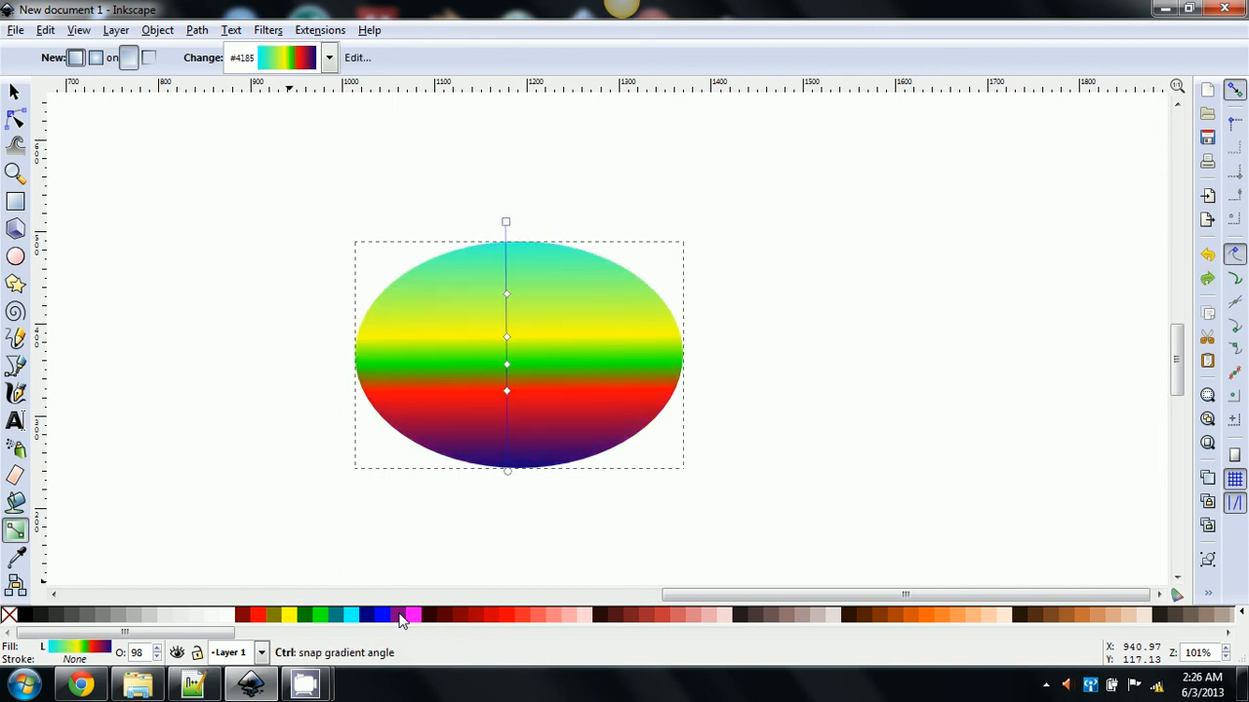
{"action": "left_click", "coordinate": [506, 294]}
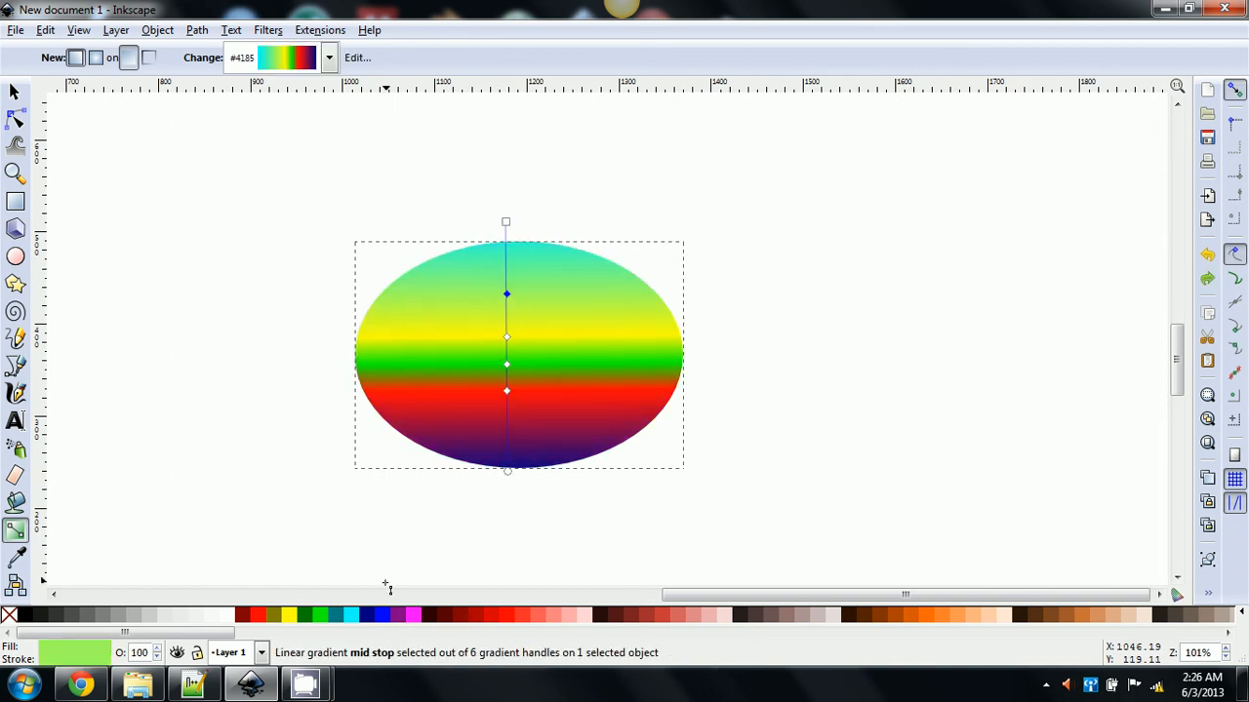
{"action": "left_click", "coordinate": [400, 616]}
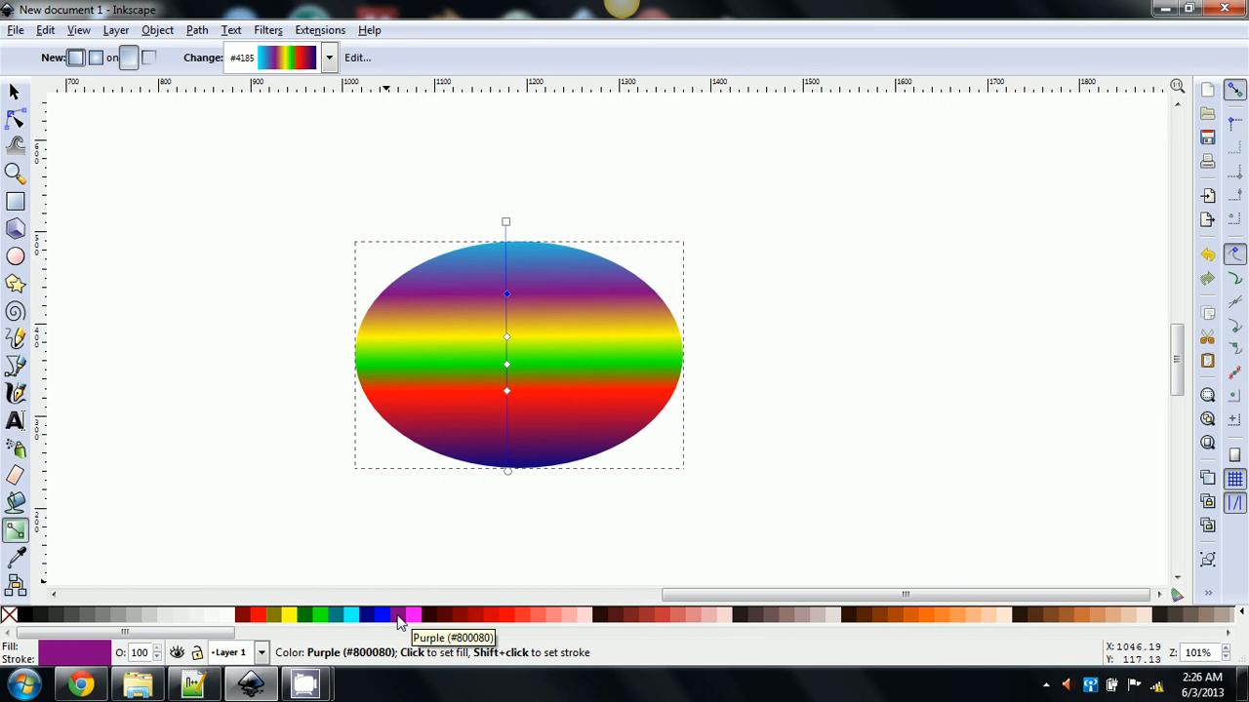
Step: Extend the gradient's end slightly further below the ellipse, and add an orange stop near the ellipse's top edge
{"action": "mouse_move", "coordinate": [507, 470]}
{"action": "left_mouse_down"}
{"action": "mouse_move", "coordinate": [506, 492]}
{"action": "mouse_move", "coordinate": [506, 478]}
{"action": "left_mouse_up"}
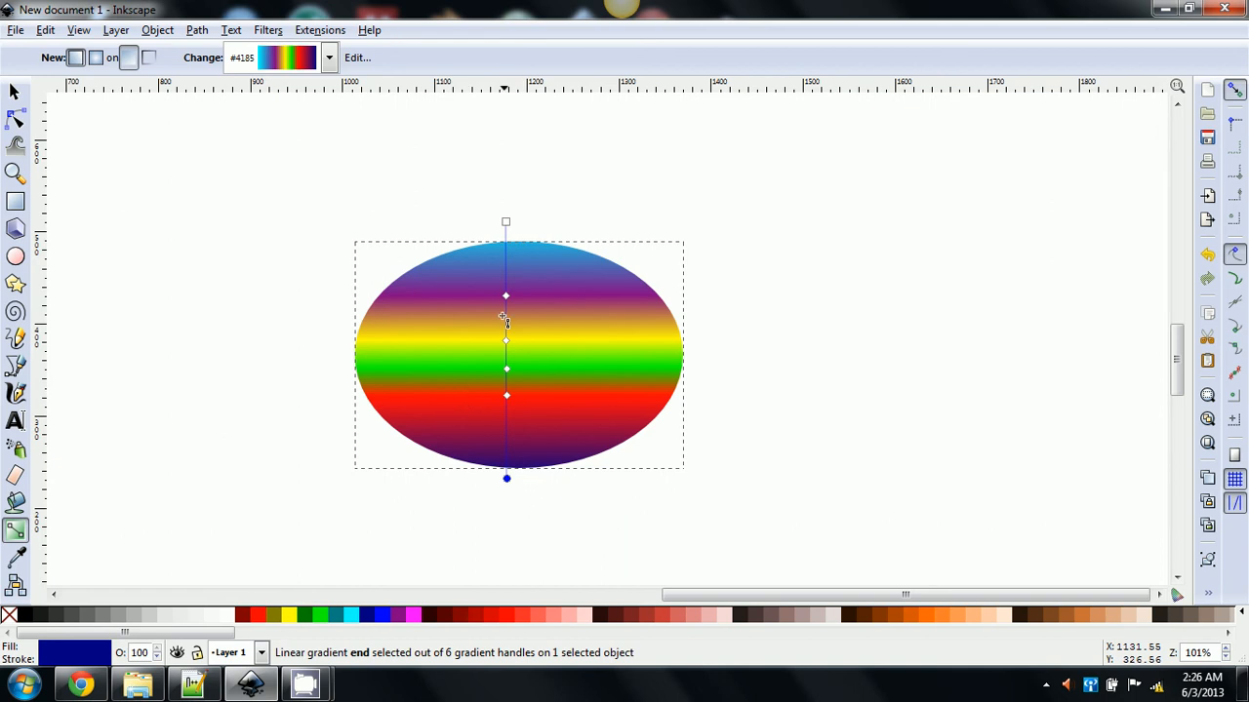
{"action": "double_click", "coordinate": [506, 254]}
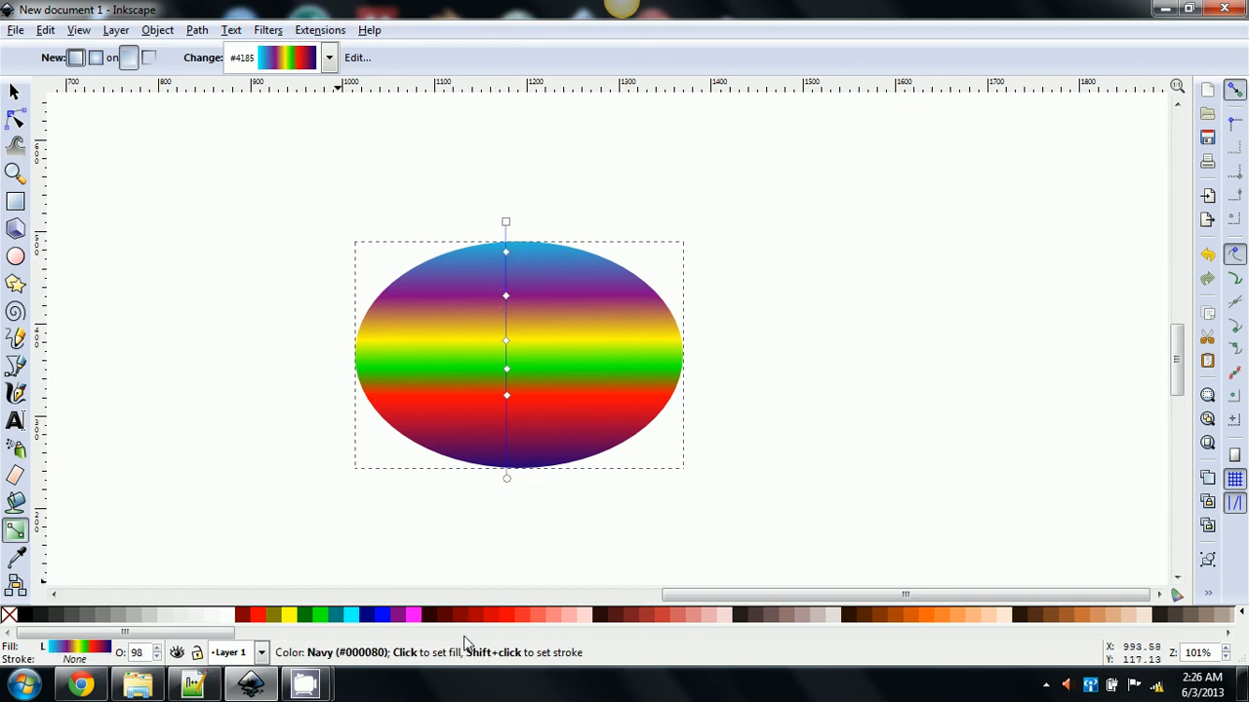
{"action": "left_click", "coordinate": [928, 615]}
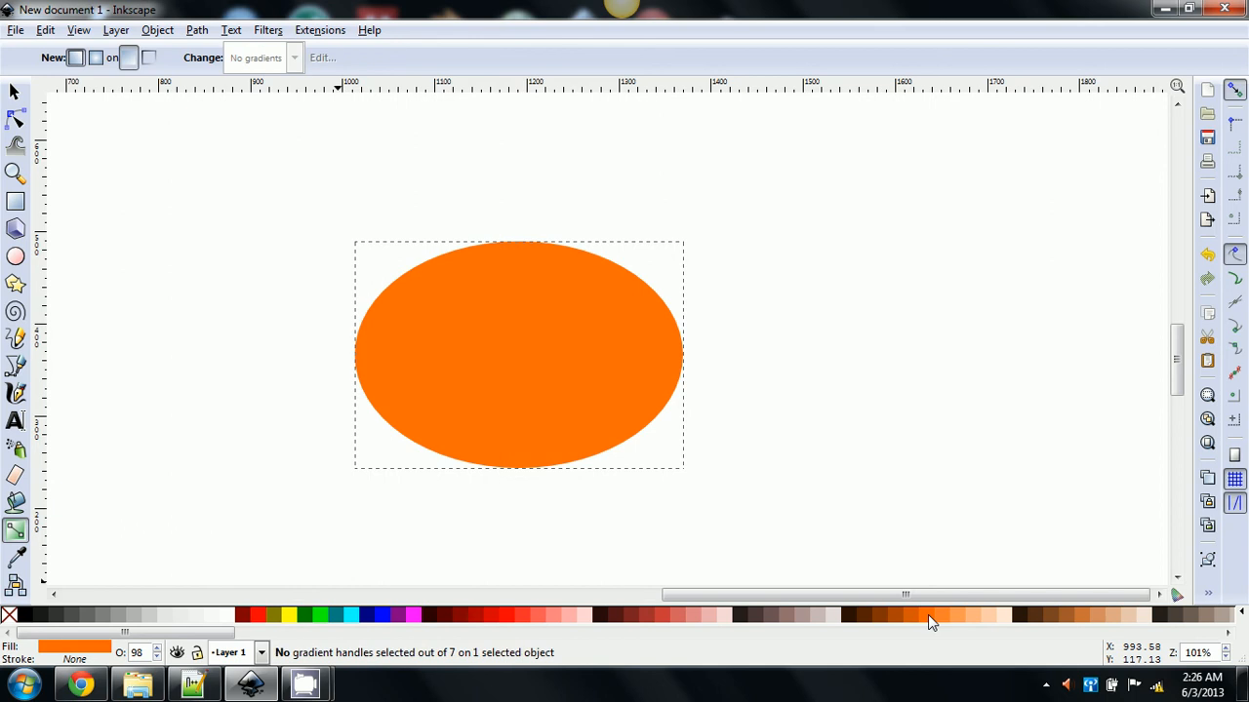
{"action": "key", "text": "ctrl+z"}
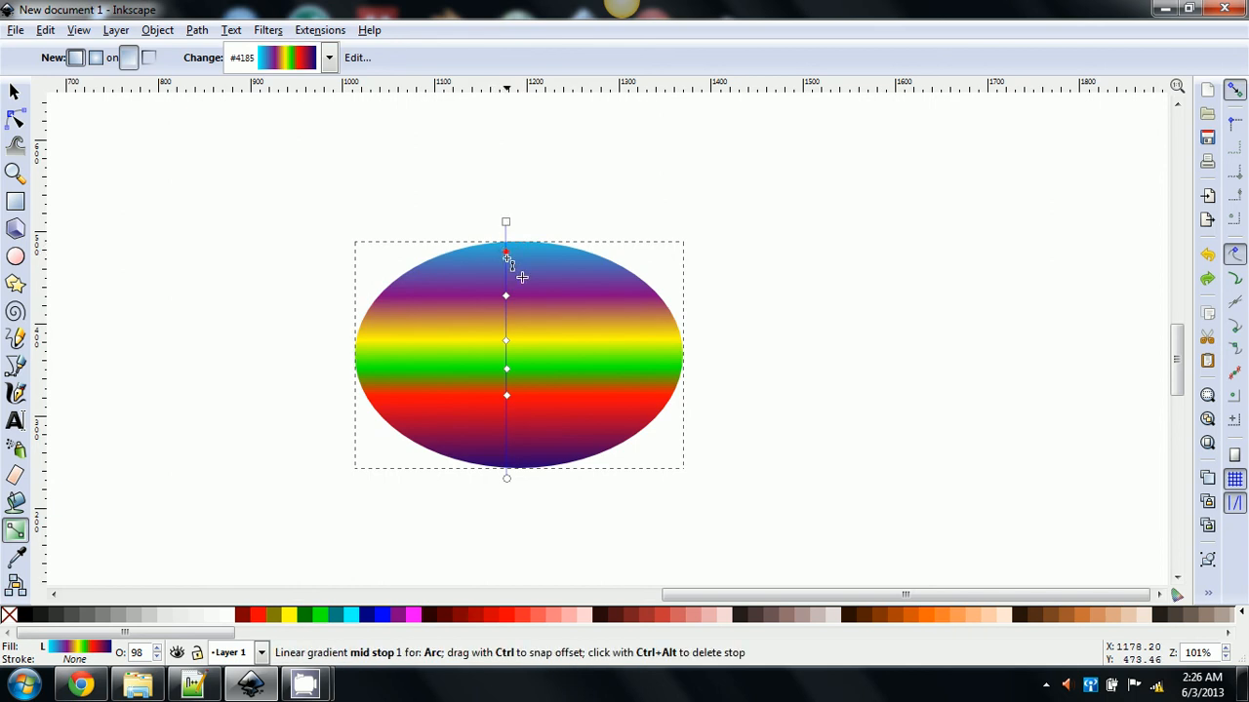
{"action": "left_click", "coordinate": [506, 252]}
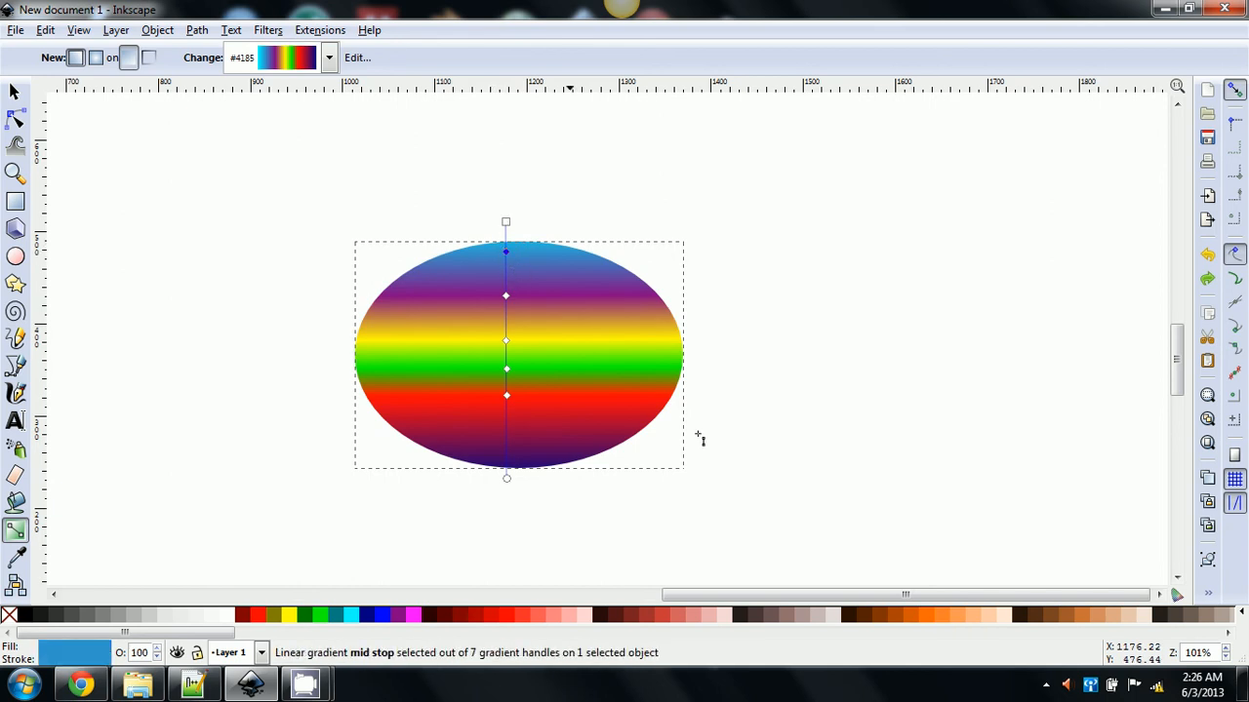
{"action": "left_click", "coordinate": [929, 616]}
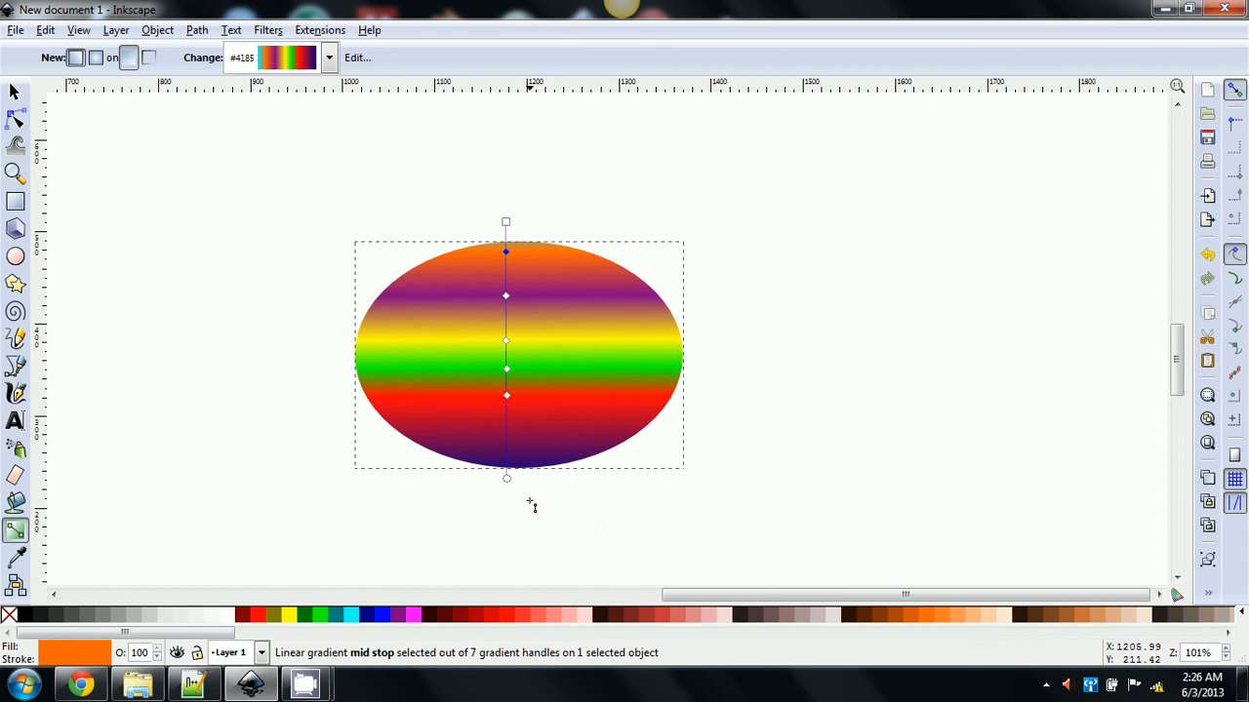
Step: Add a gradient stop near the ellipse's lower edge, try a Blue (#0000FF) fill and undo that fill
{"action": "key", "text": "Escape"}
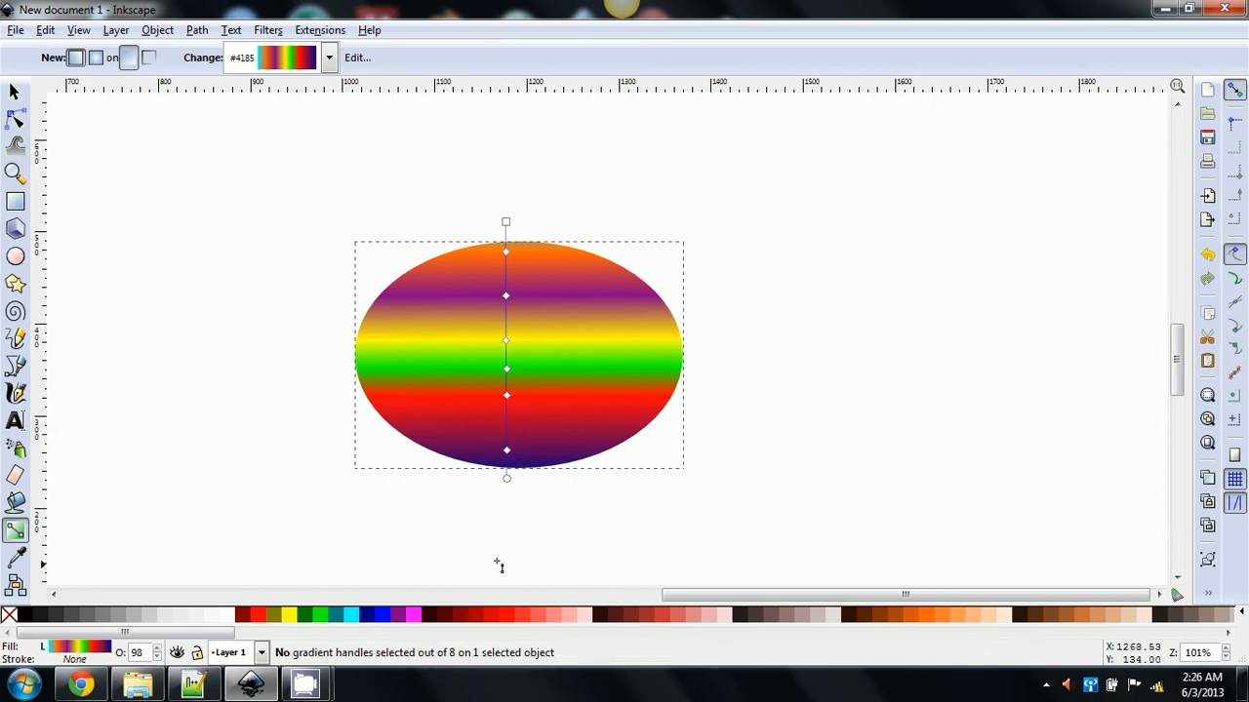
{"action": "left_click", "coordinate": [386, 617]}
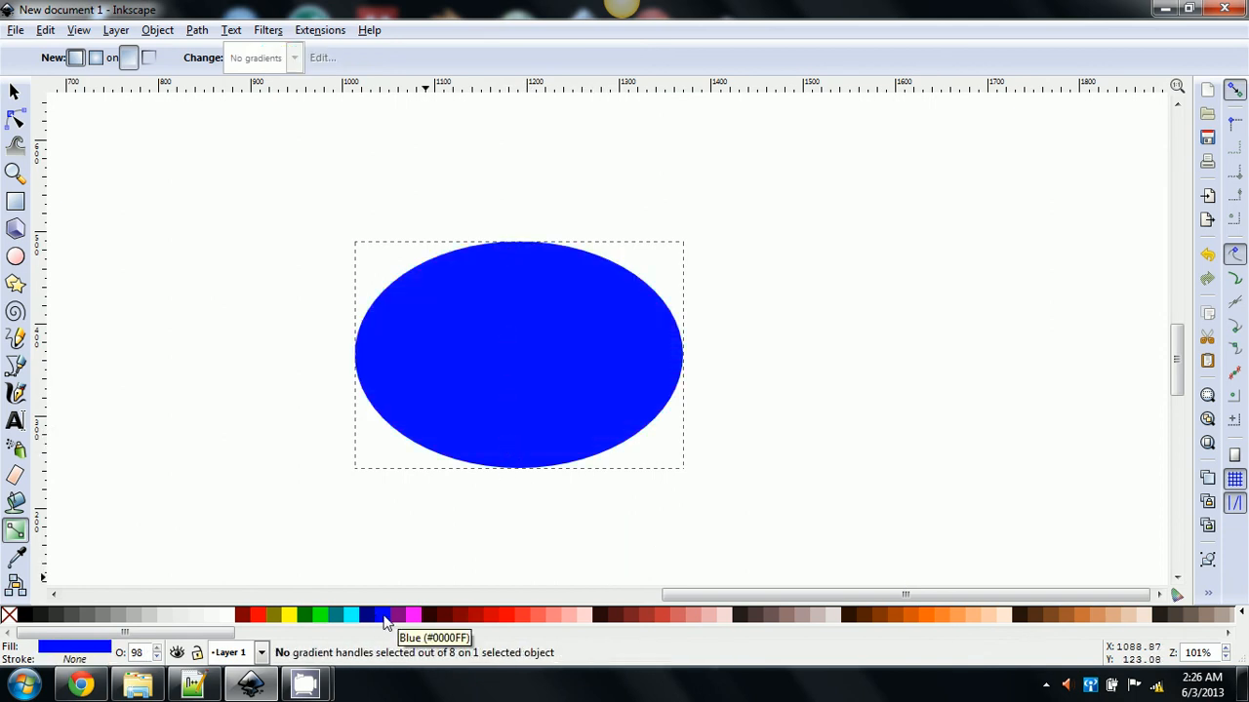
{"action": "key", "text": "ctrl+z"}
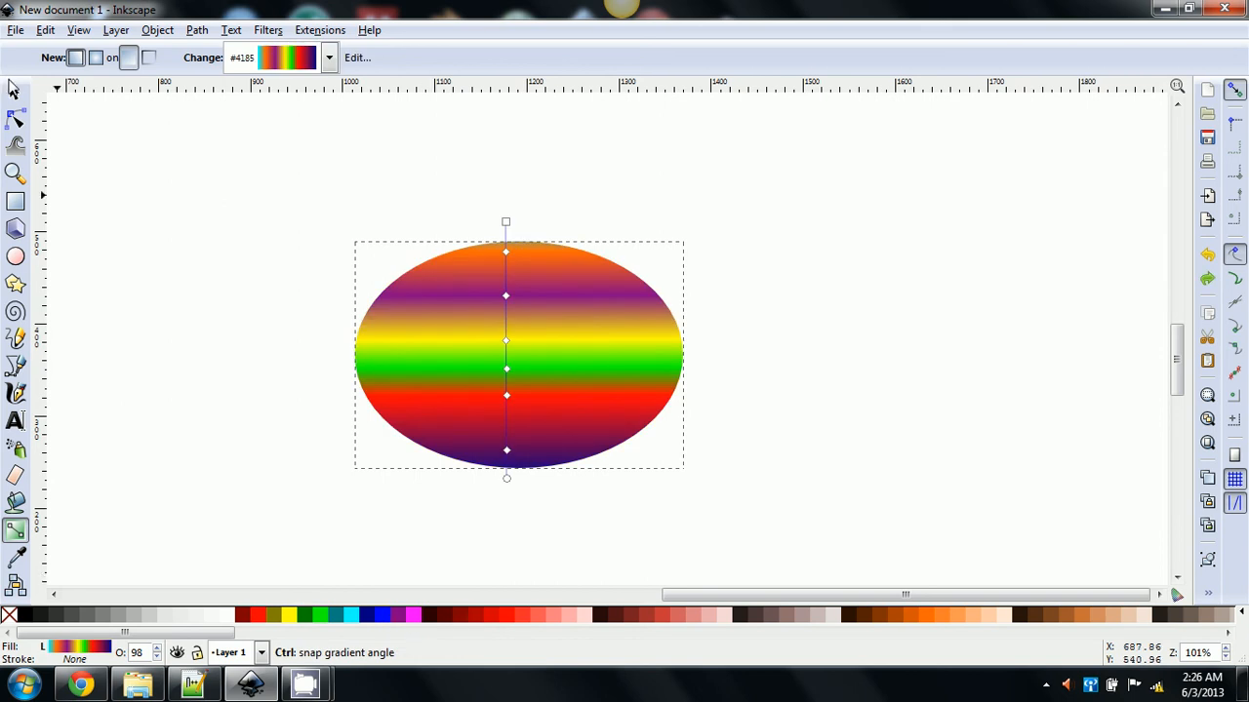
Step: Delete the multicoloured gradient ellipse from the canvas using the Selector tool
{"action": "left_click", "coordinate": [14, 91]}
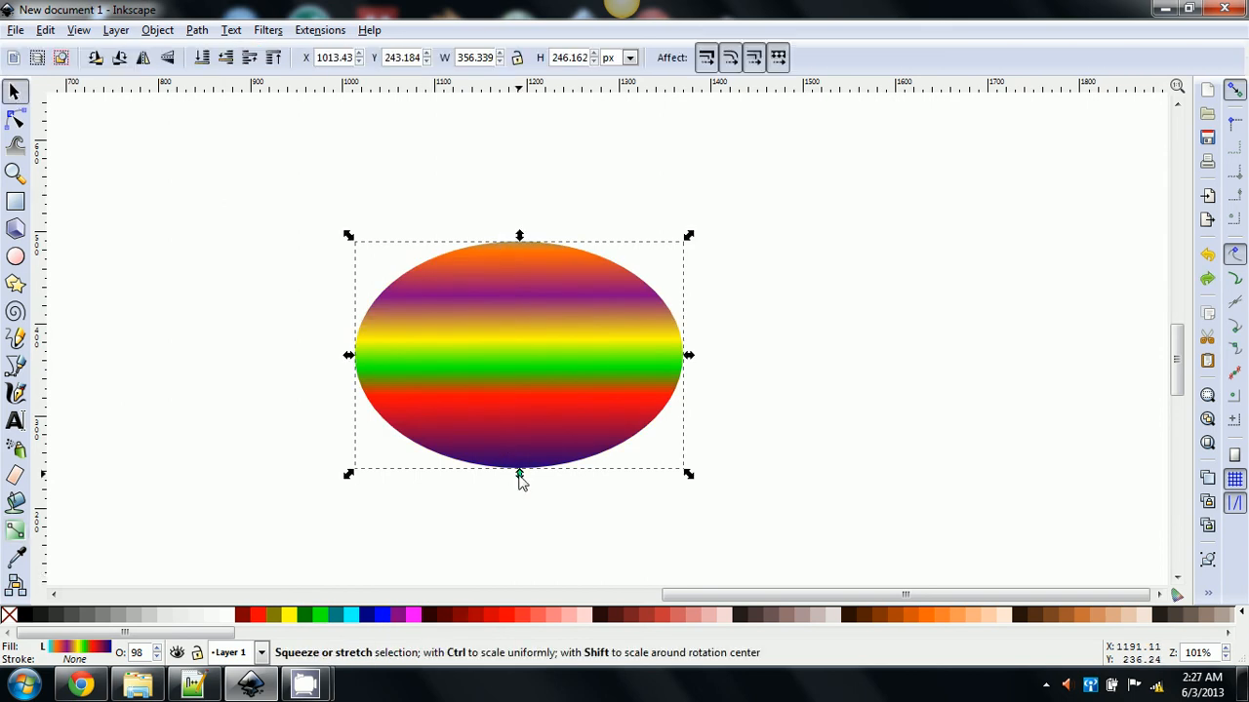
{"action": "key", "text": "Delete"}
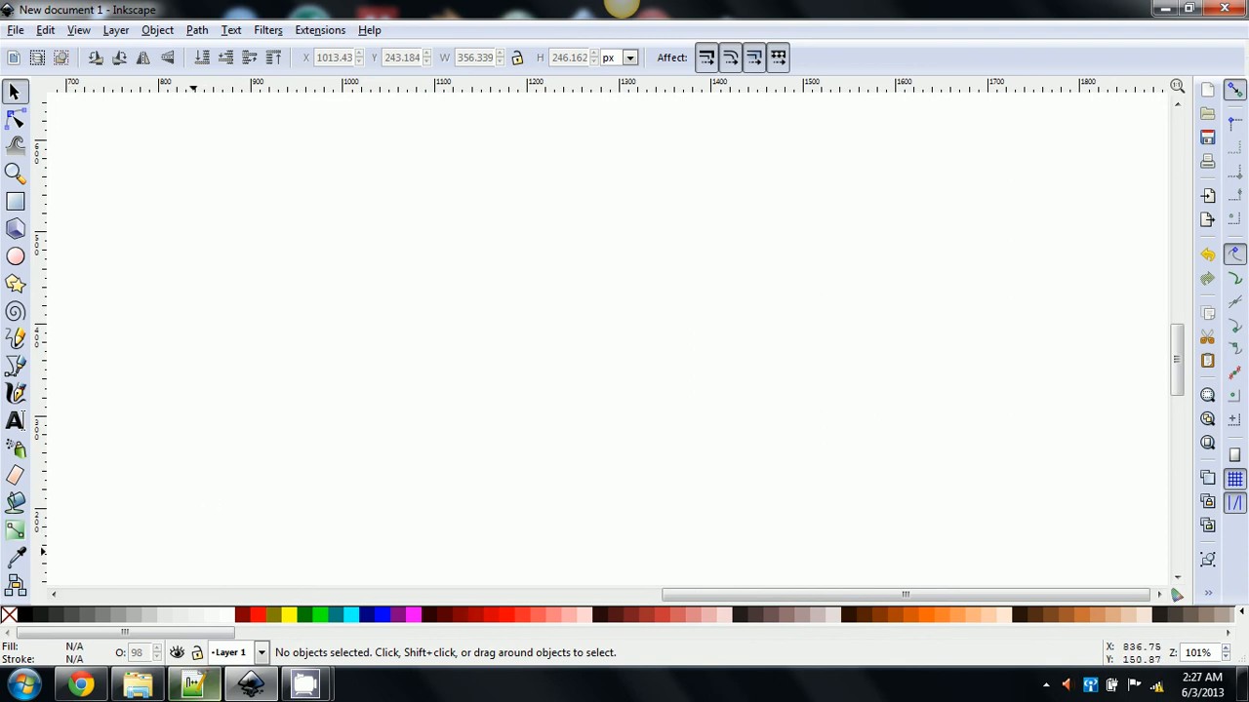
{"action": "mouse_move", "coordinate": [310, 683]}
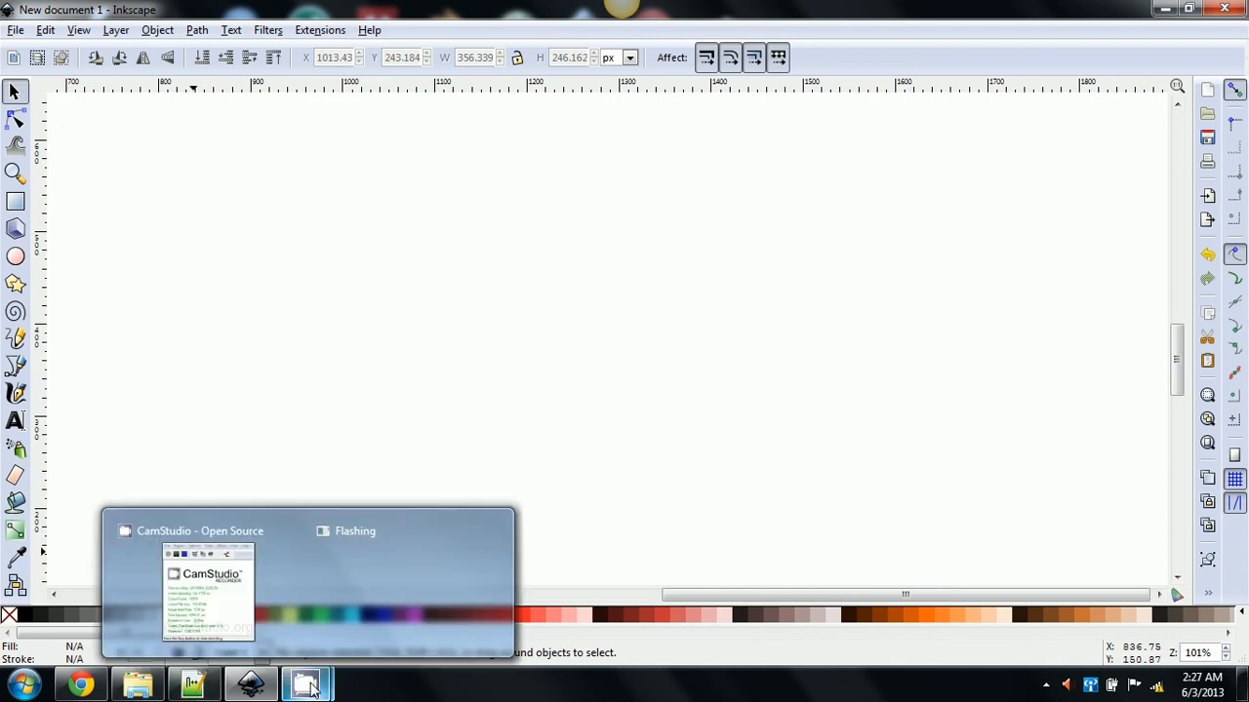